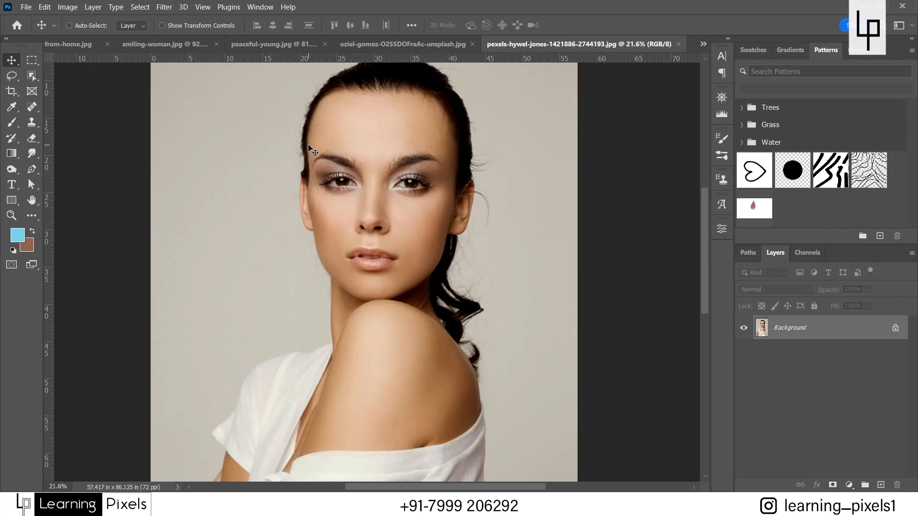
Add a Curves adjustment layer darkening the image with a point at input 159, output 100, and fill its mask with black
left_click(722, 229)
left_click(849, 485)
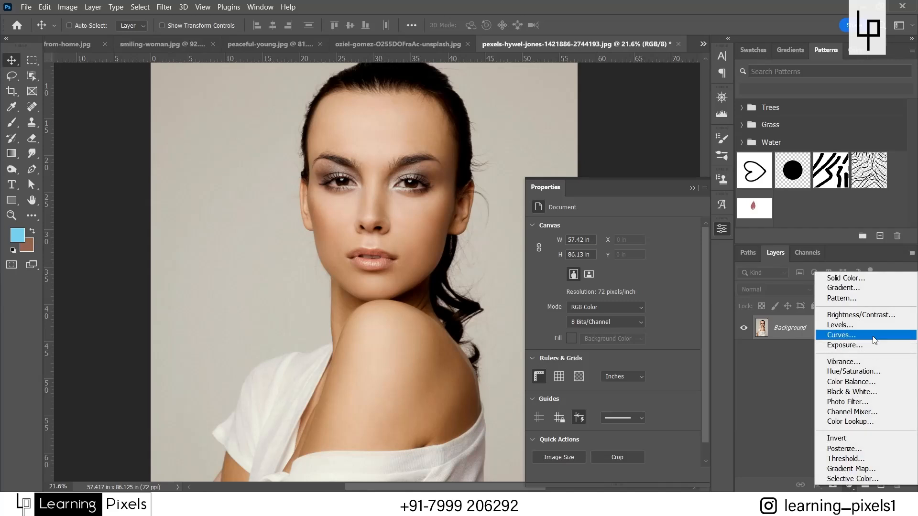
left_click(842, 335)
left_click_drag(632, 316, 641, 336)
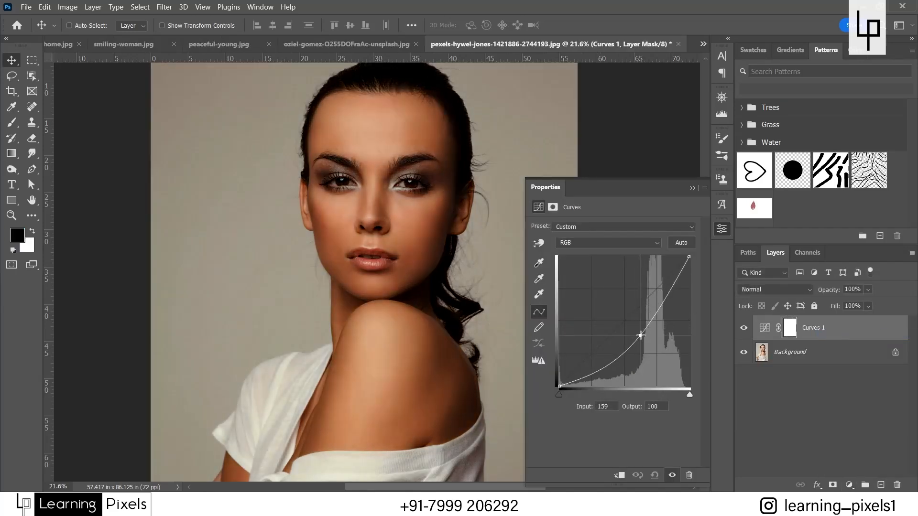
left_click(789, 330)
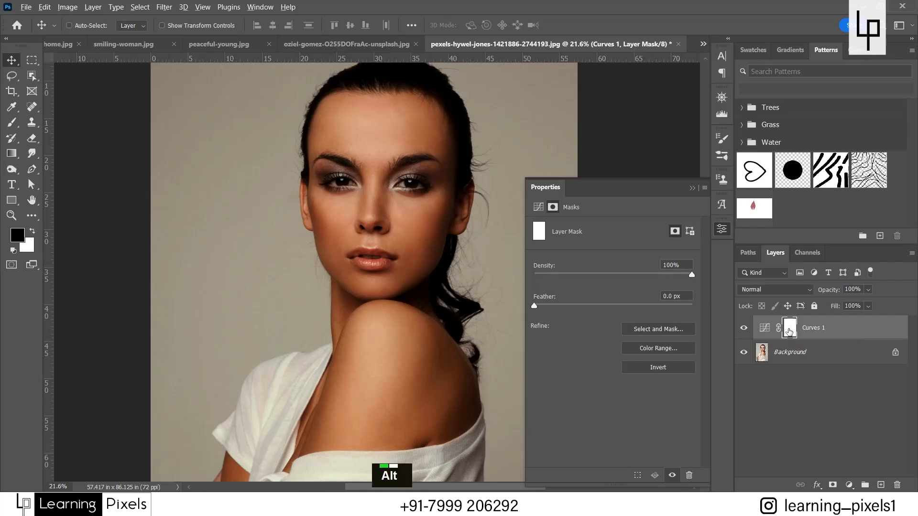
key("alt+BackSpace")
Add a second Curves adjustment layer brightening the image with a point at input 124, output 165, and fill its mask with black
left_click(850, 486)
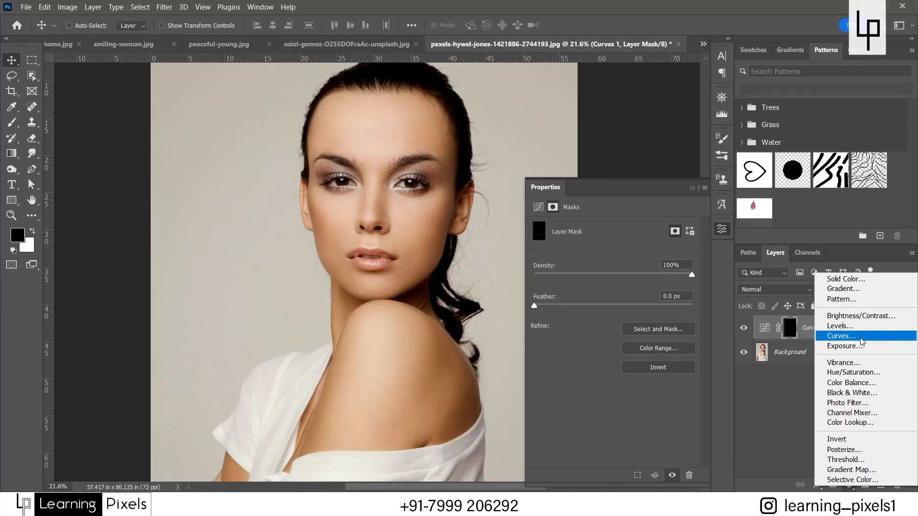
left_click(841, 336)
left_click_drag(624, 321, 623, 301)
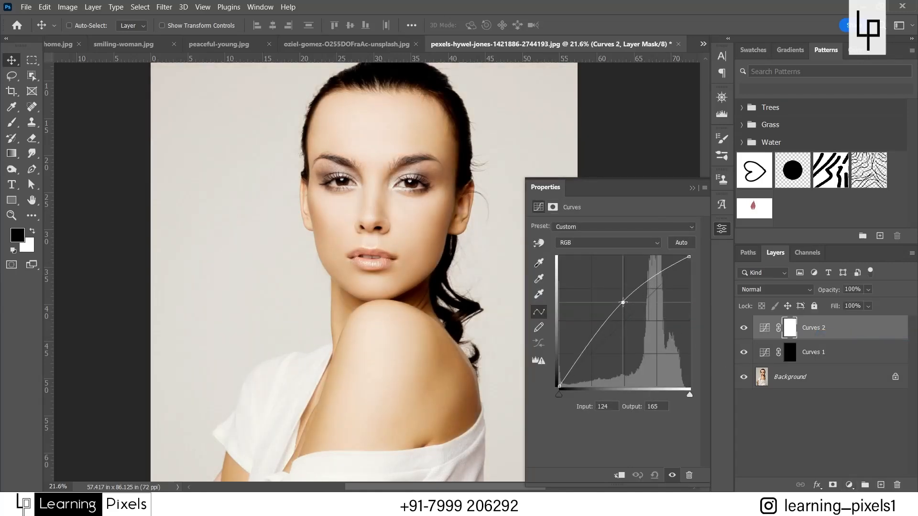
left_click(793, 329)
key("alt+BackSpace")
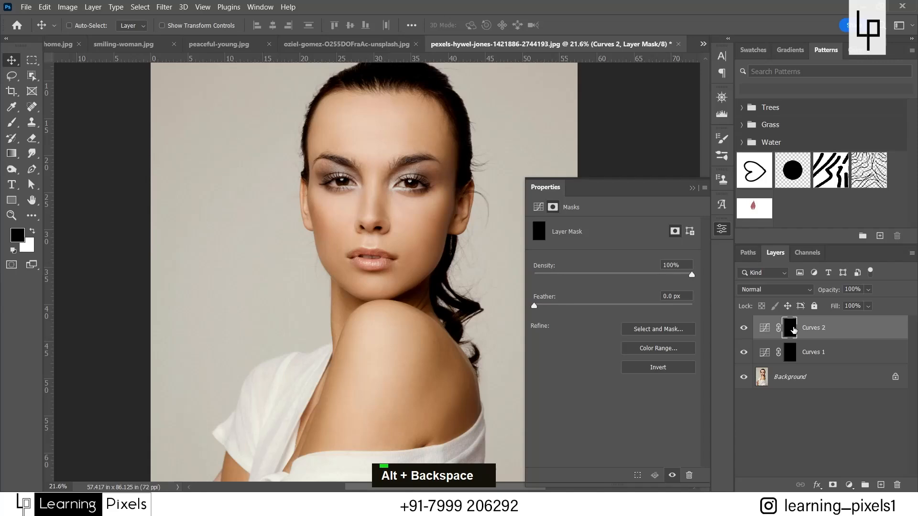
Rename the brightening Curves layer "bright" and the darkening Curves layer "shadows"
left_click(760, 353)
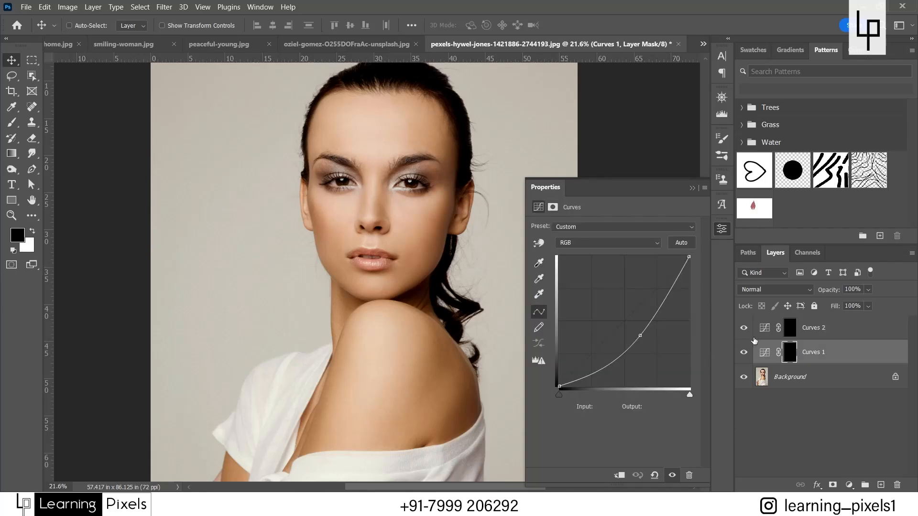
double_click(821, 328)
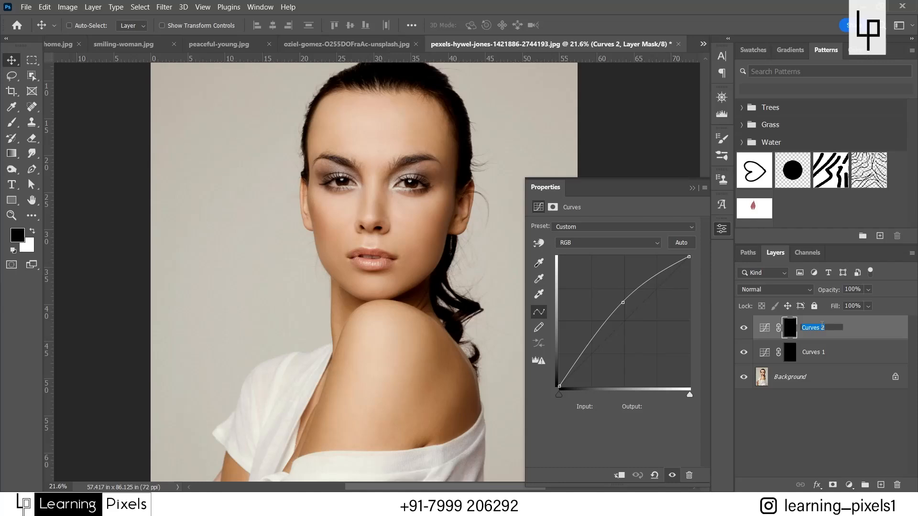
type("bright")
key("Return")
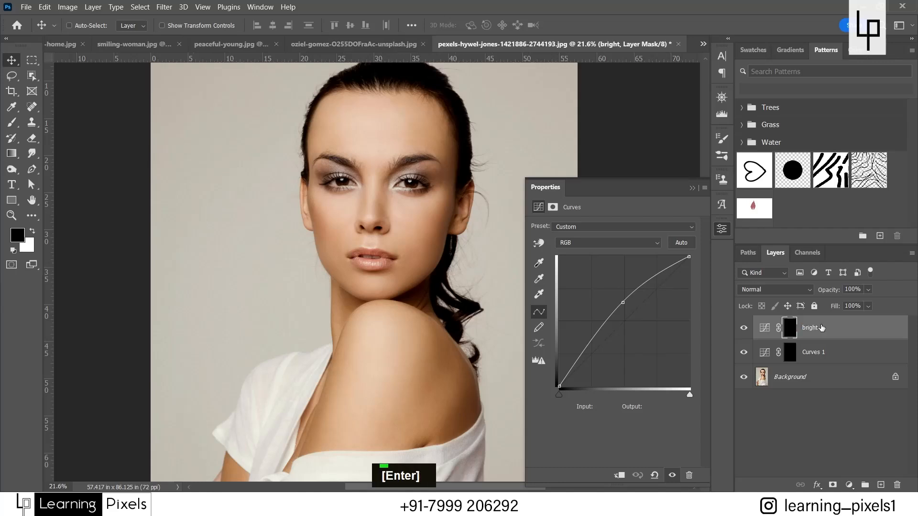
double_click(810, 352)
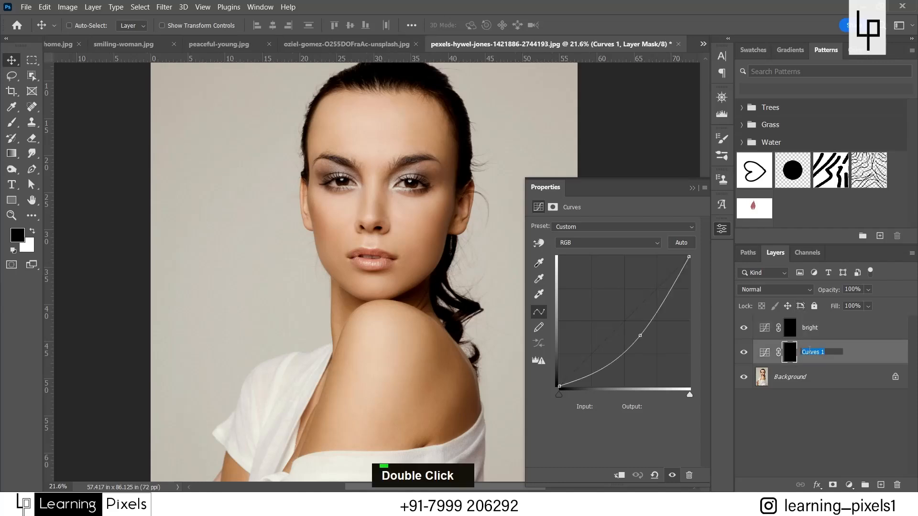
type("shadows")
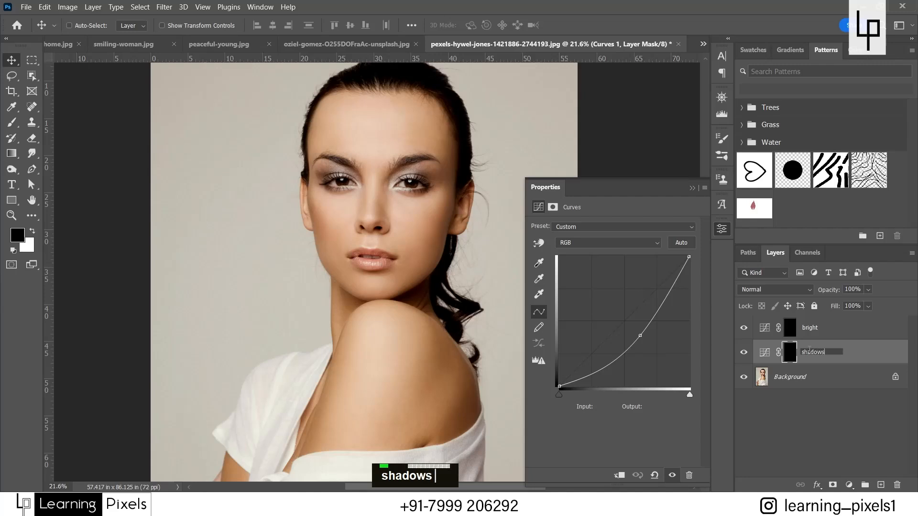
key("Return")
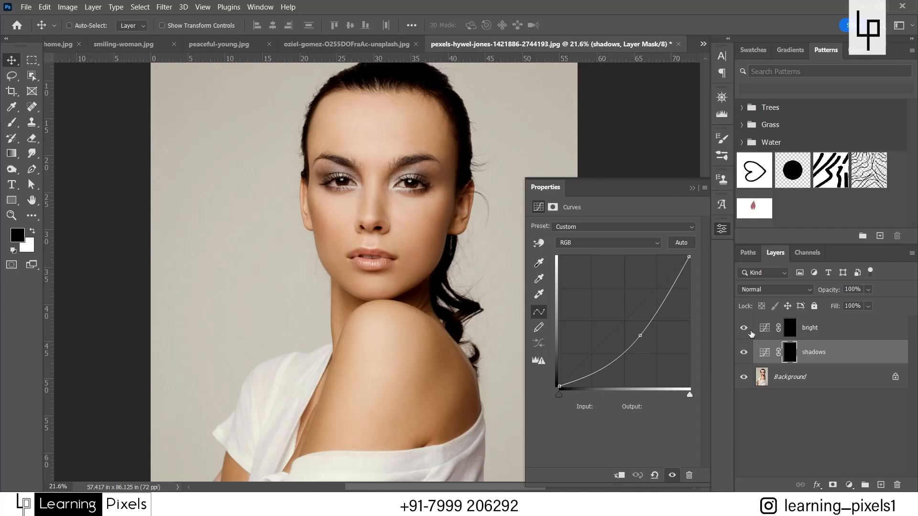
On the shadows layer's mask, paint white contour strokes under both cheekbones with a 60 px brush
left_click(789, 354)
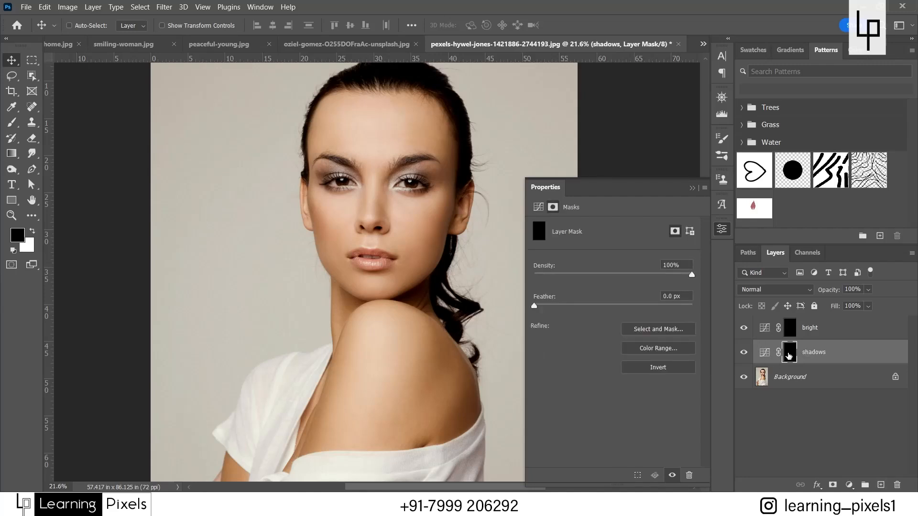
key("b")
key("bracketleft")
key("bracketleft")
key("bracketleft")
key("x")
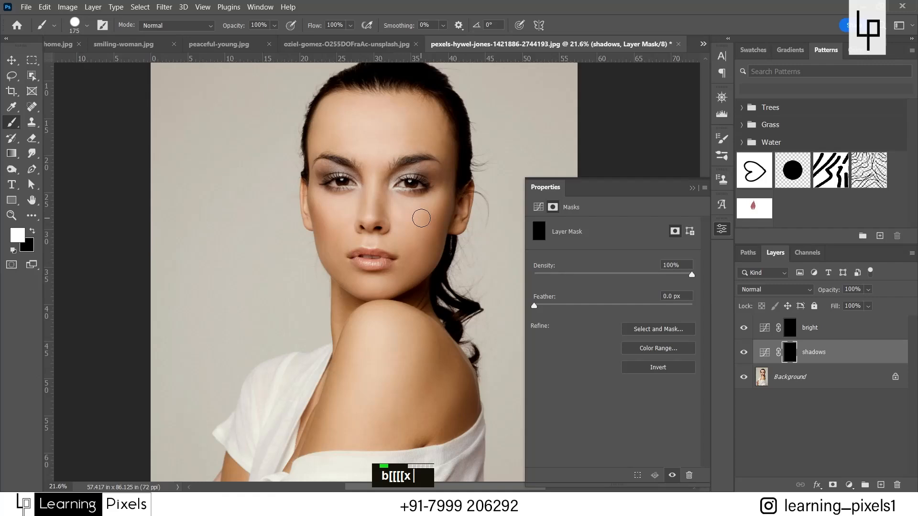
key("bracketleft")
key("bracketleft")
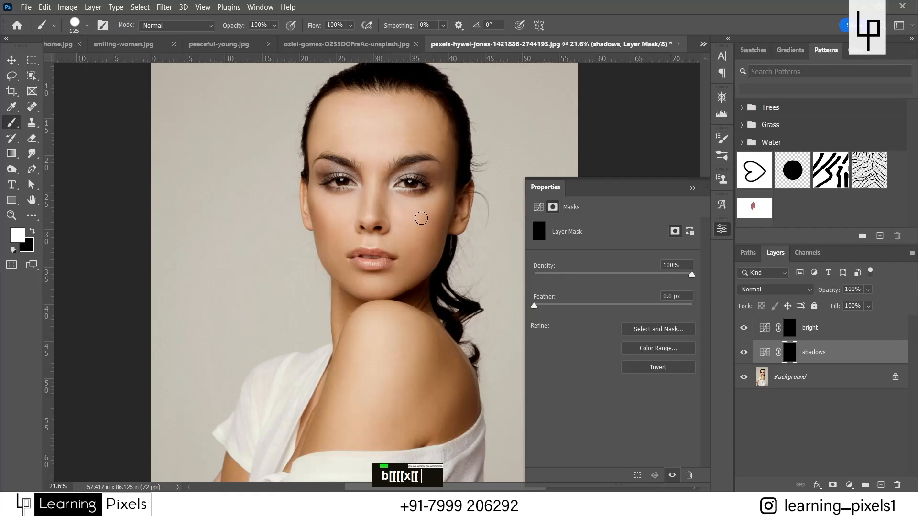
key("bracketleft")
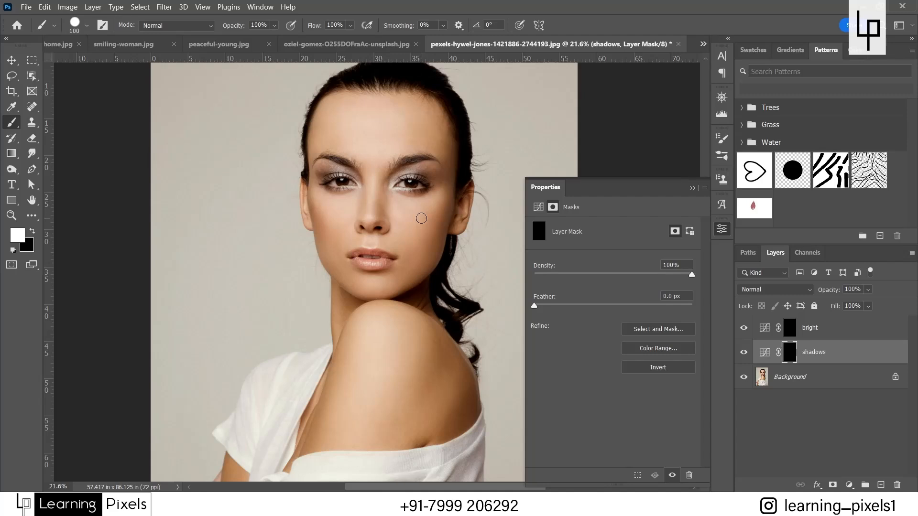
key("bracketleft")
key("bracketleft")
scroll(421, 218, "up", 1)
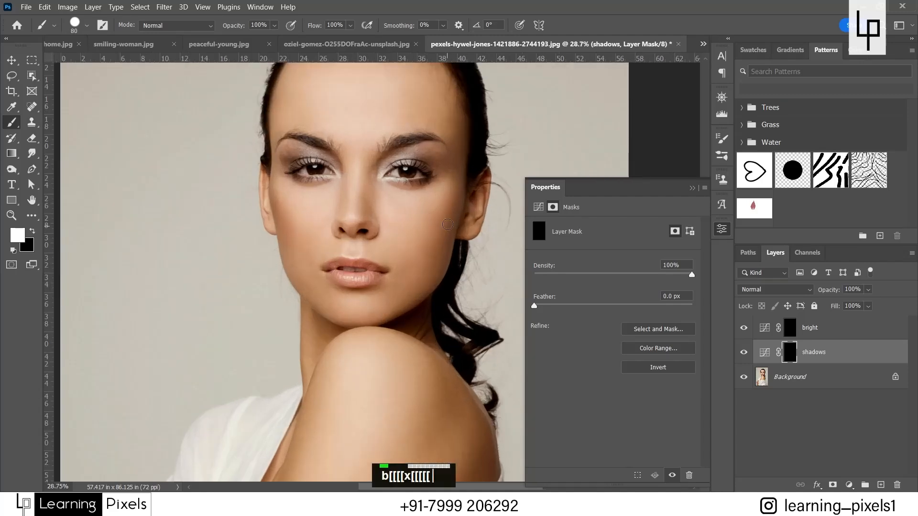
key("bracketleft")
key("bracketleft")
mouse_move(445, 212)
left_mouse_down()
mouse_move(409, 239)
mouse_move(420, 248)
left_mouse_up()
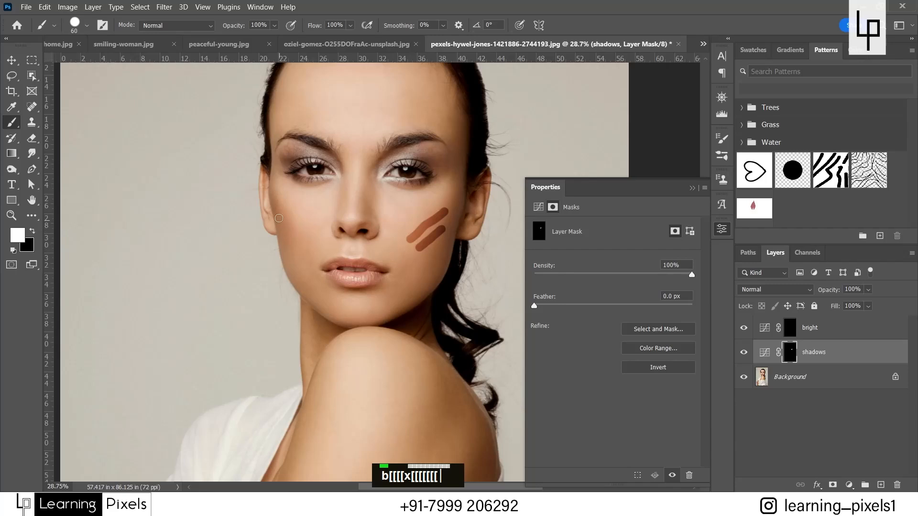
left_click_drag(280, 216, 295, 243)
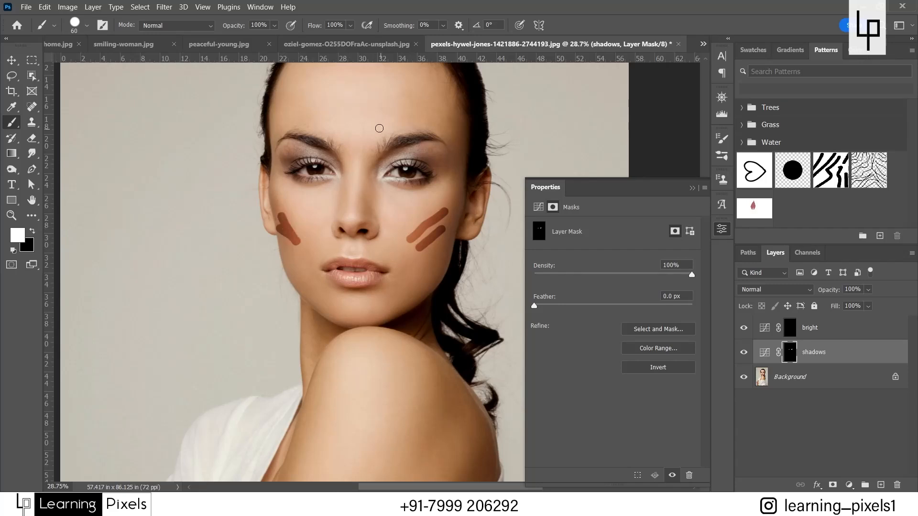
Paint short white contour strokes at both sides of the forehead on the shadows mask
key("space")
left_click_drag(379, 127, 367, 174)
mouse_move(427, 134)
left_mouse_down()
mouse_move(440, 152)
mouse_move(426, 161)
left_mouse_up()
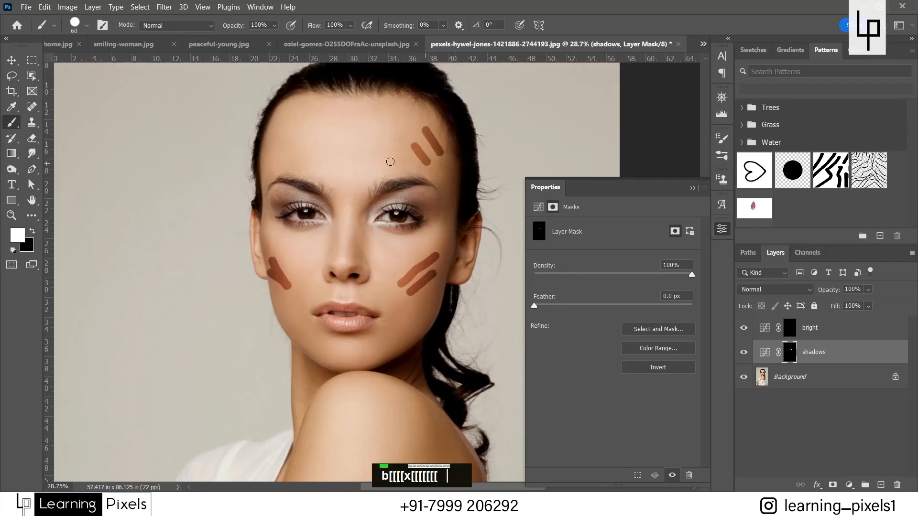
left_click_drag(281, 134, 271, 167)
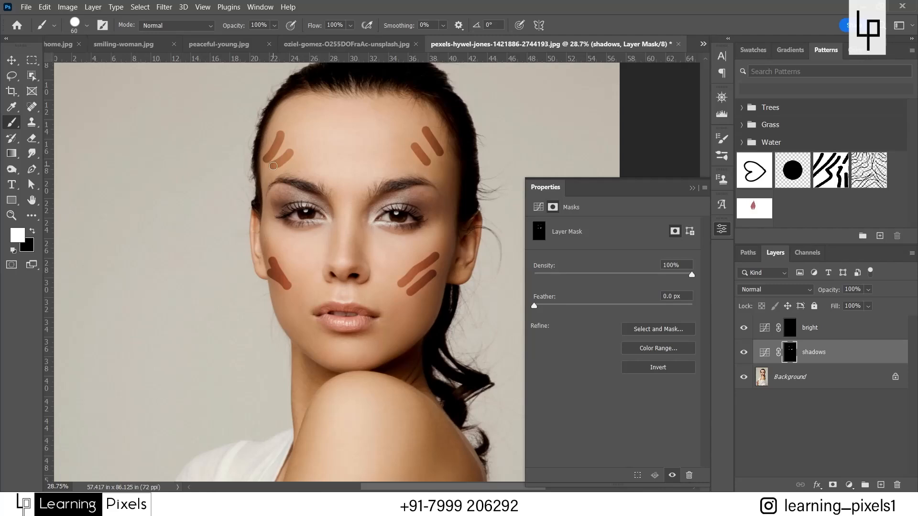
Check the shadows layer's curve, then paint white contour lines down both sides of the nose on its mask with a 45 px brush
left_click(764, 352)
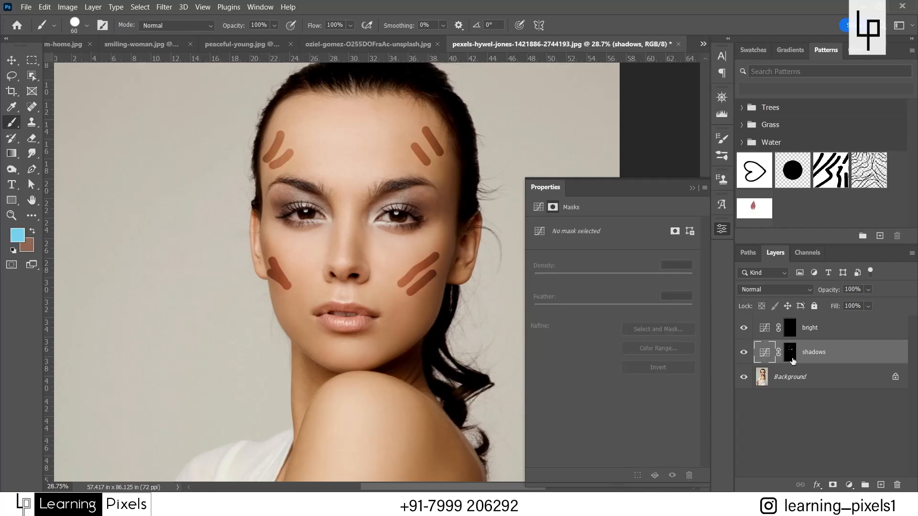
double_click(764, 354)
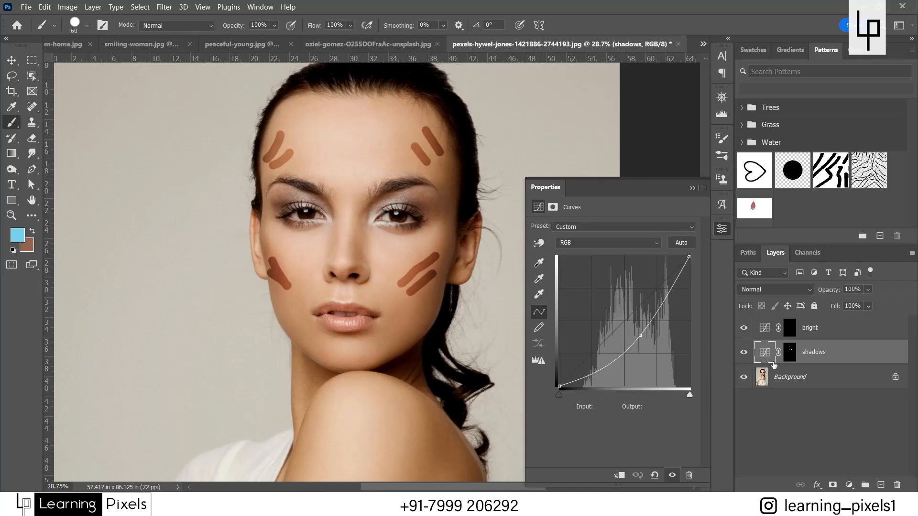
left_click(791, 353)
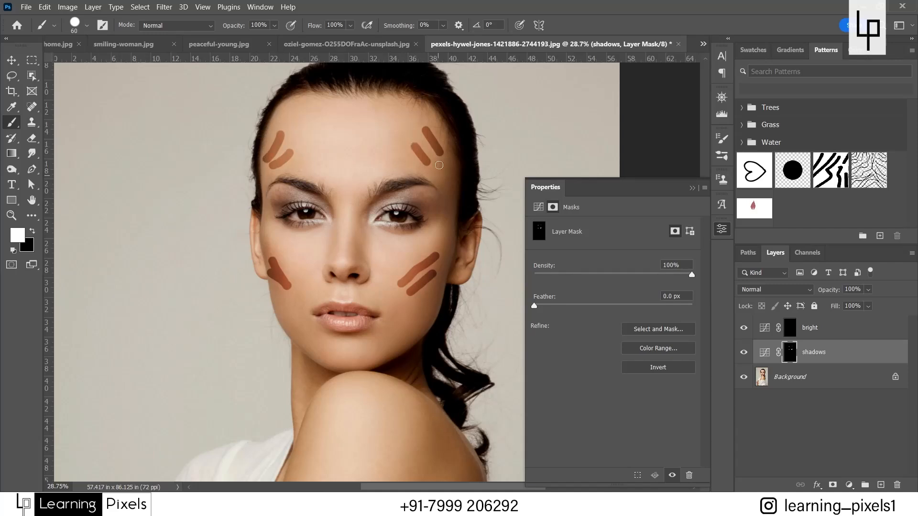
scroll(347, 228, "up", 3)
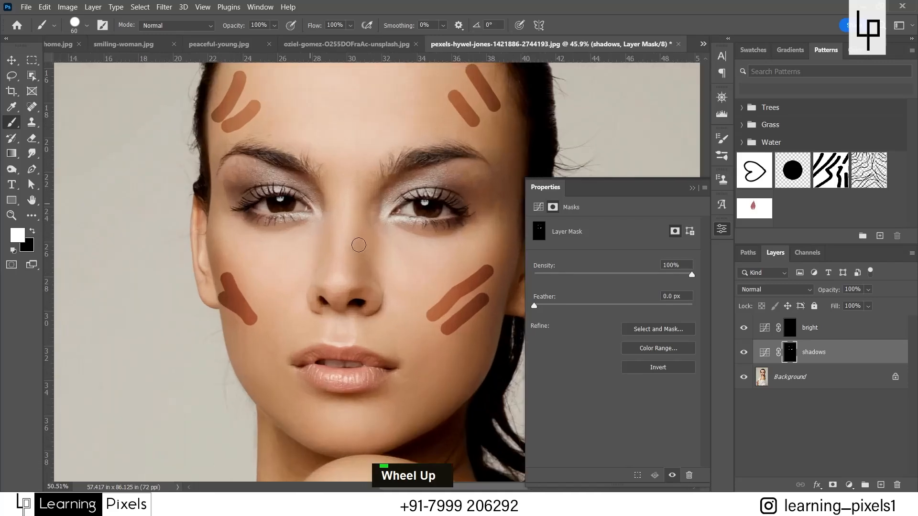
key("bracketleft")
key("bracketleft")
key("bracketleft")
left_click_drag(378, 214, 362, 279)
mouse_move(319, 204)
left_mouse_down()
mouse_move(319, 275)
mouse_move(319, 265)
left_mouse_up()
Paint white contour strokes below the lower lip and along both sides of the jaw on the shadows mask with a 70 px brush
scroll(325, 249, "down", 4)
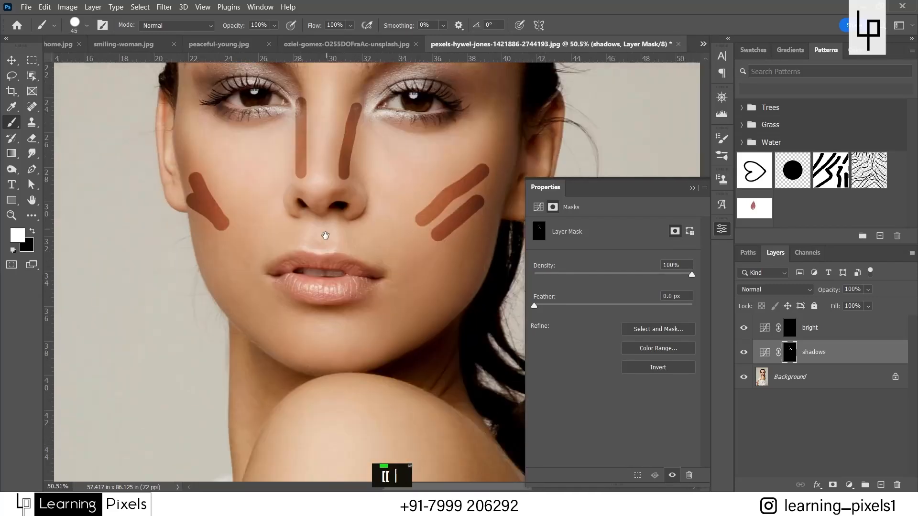
key("bracketright")
key("bracketright")
key("bracketright")
key("bracketright")
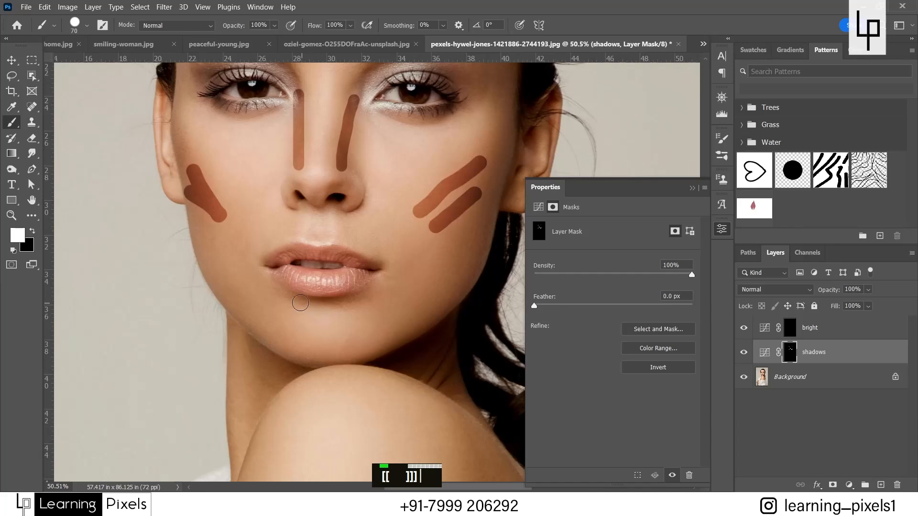
left_click_drag(301, 301, 342, 300)
left_click_drag(425, 312, 395, 323)
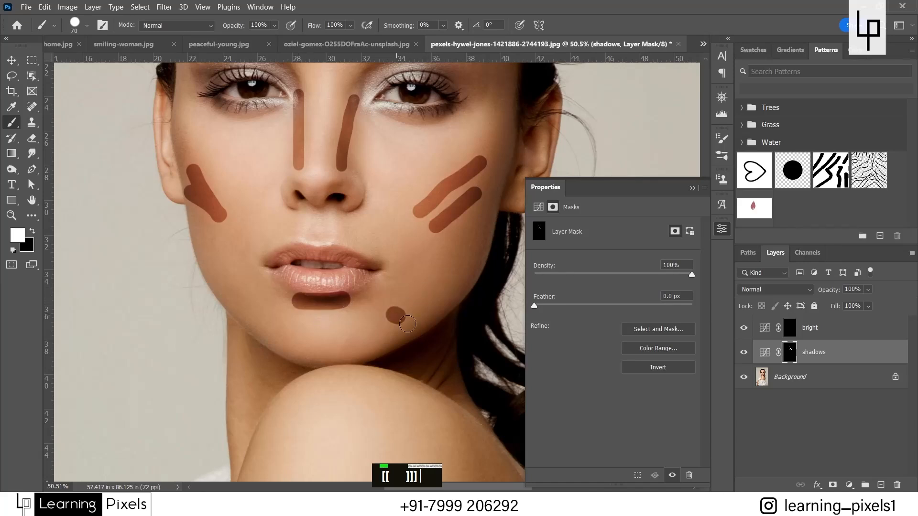
double_click(418, 311)
left_click_drag(203, 258, 258, 325)
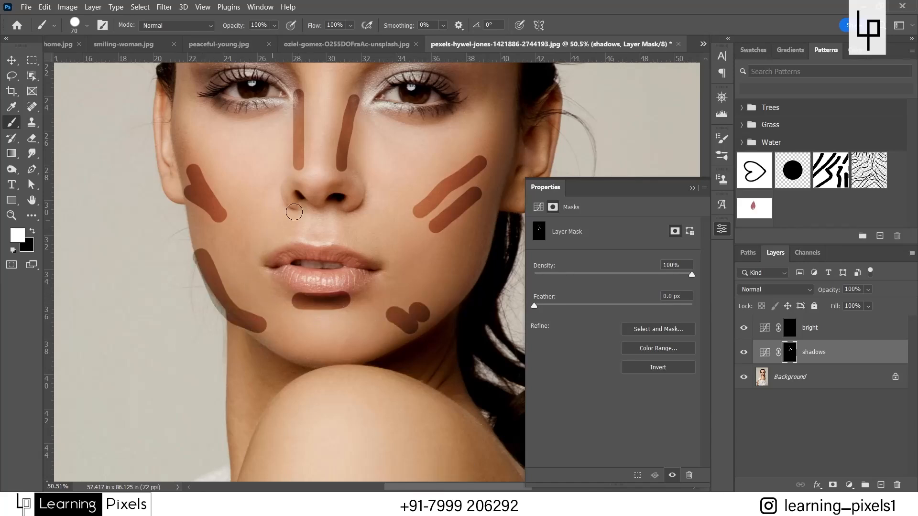
Feather the shadows layer's mask to 58 px and toggle the layer's visibility to compare before and after
scroll(390, 127, "down", 4)
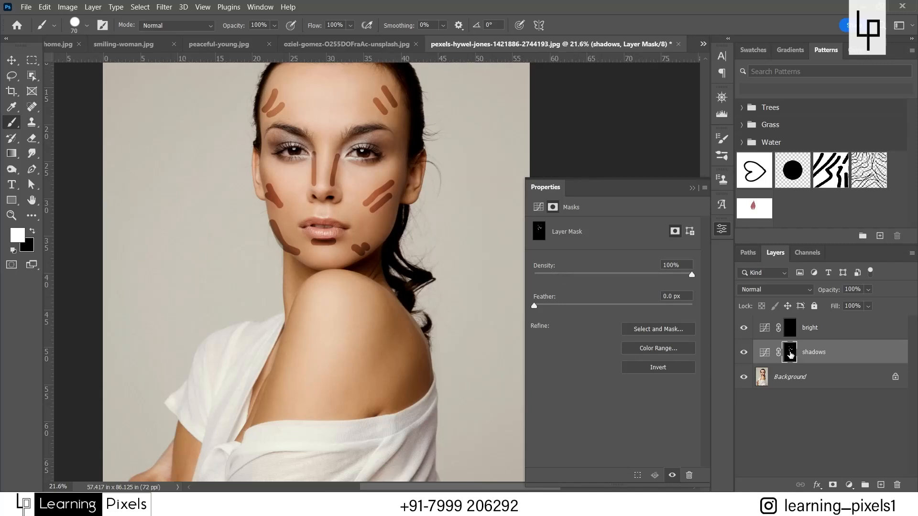
scroll(431, 197, "up", 2)
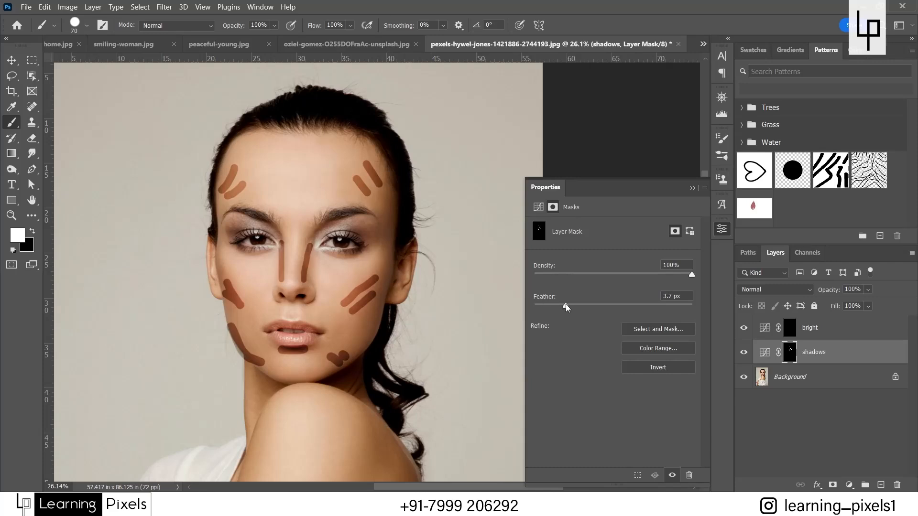
mouse_move(566, 305)
left_mouse_down()
mouse_move(627, 306)
mouse_move(616, 306)
left_mouse_up()
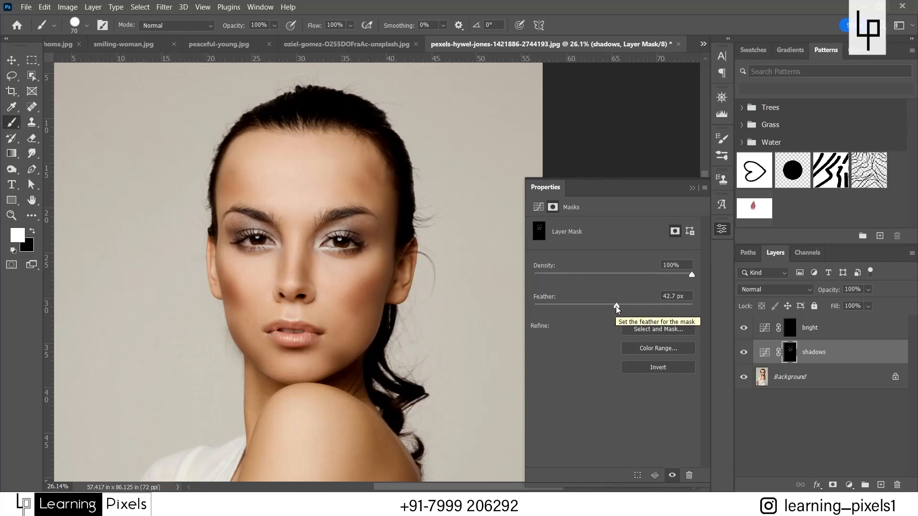
left_click_drag(616, 306, 623, 307)
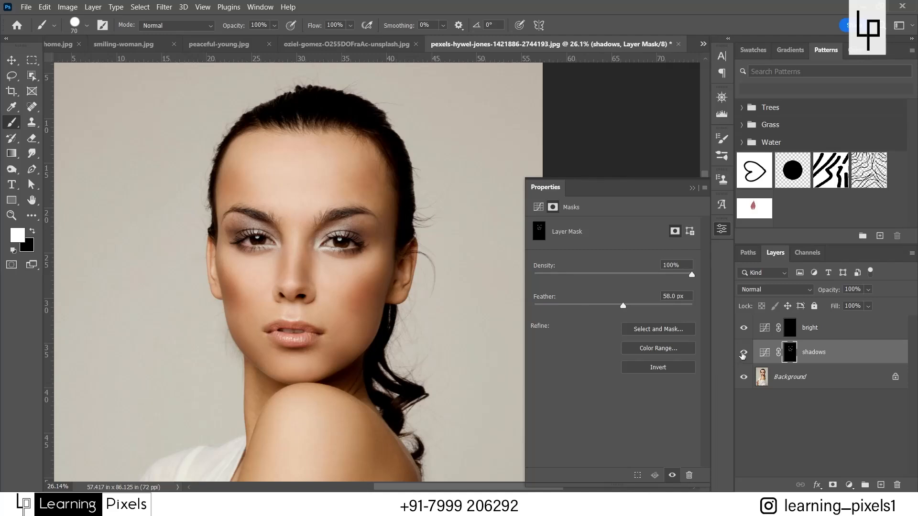
left_click(743, 353)
left_click(743, 353)
left_click(743, 354)
left_click(743, 354)
Paint a white highlight line down the bridge of the nose on the bright layer's mask with a 45 px brush
left_click(788, 333)
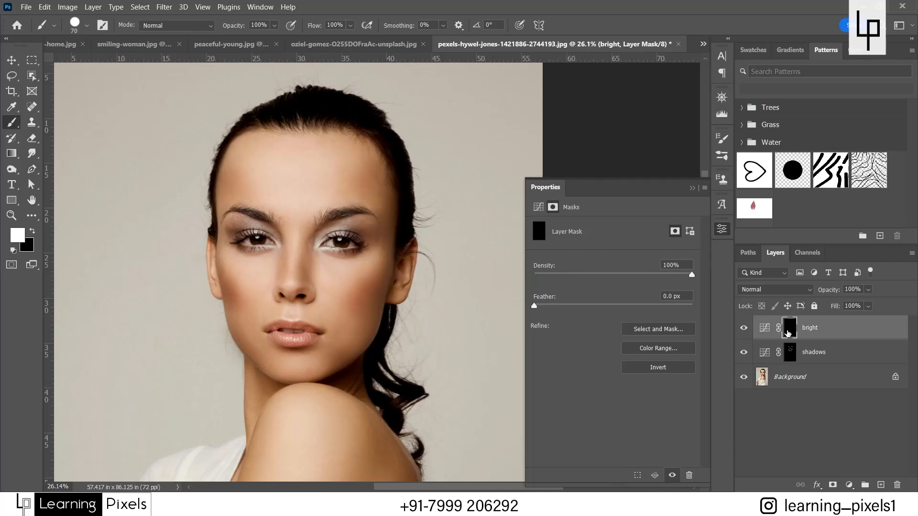
key("b")
scroll(287, 252, "up", 1)
key("bracketleft")
key("bracketleft")
key("bracketleft")
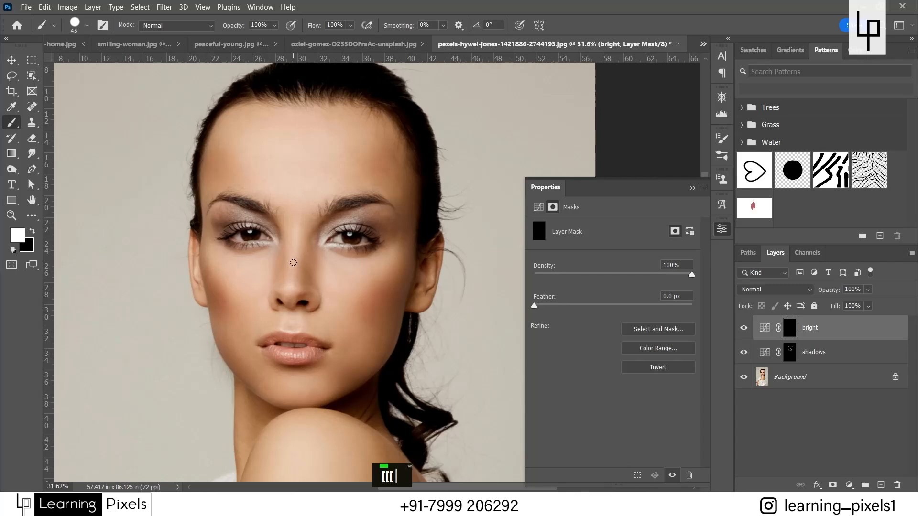
left_click_drag(298, 221, 292, 283)
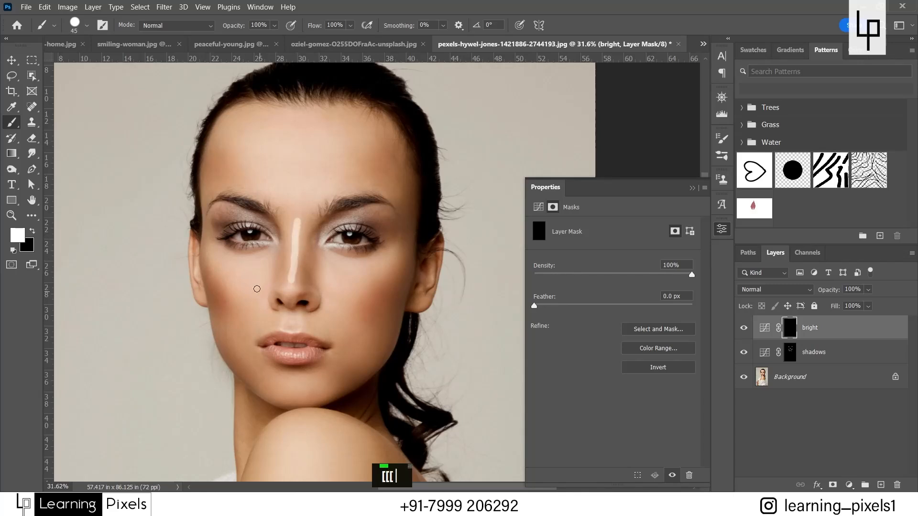
Paint white highlight strokes on both cheeks under the eyes, above the upper lip and on the chin on the bright mask
left_click_drag(234, 264, 252, 282)
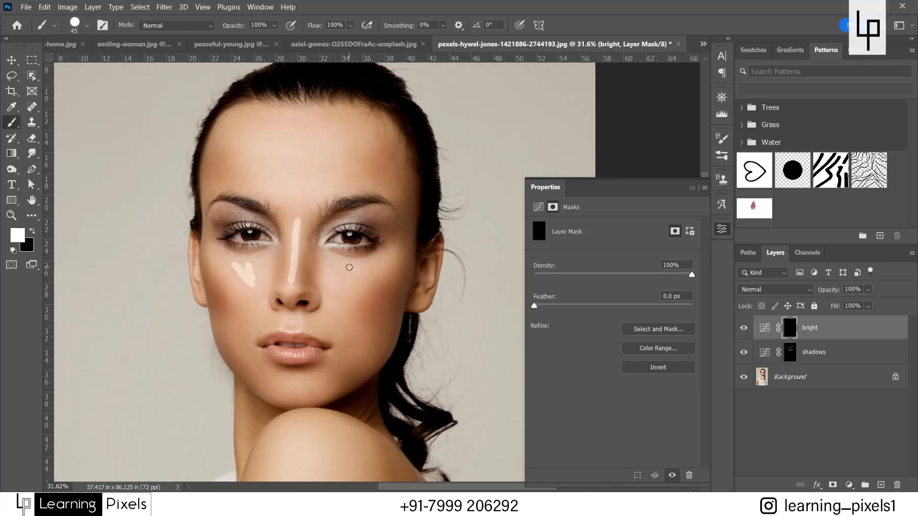
mouse_move(349, 268)
left_mouse_down()
mouse_move(336, 285)
mouse_move(343, 291)
left_mouse_up()
mouse_move(301, 314)
left_mouse_down()
mouse_move(297, 333)
mouse_move(285, 327)
left_mouse_up()
mouse_move(287, 381)
left_mouse_down()
mouse_move(306, 385)
mouse_move(285, 391)
left_mouse_up()
Paint two horizontal white highlight strokes, a long one above a short one, at the forehead's centre on the bright mask with an 80 px brush
scroll(337, 380, "down", 1)
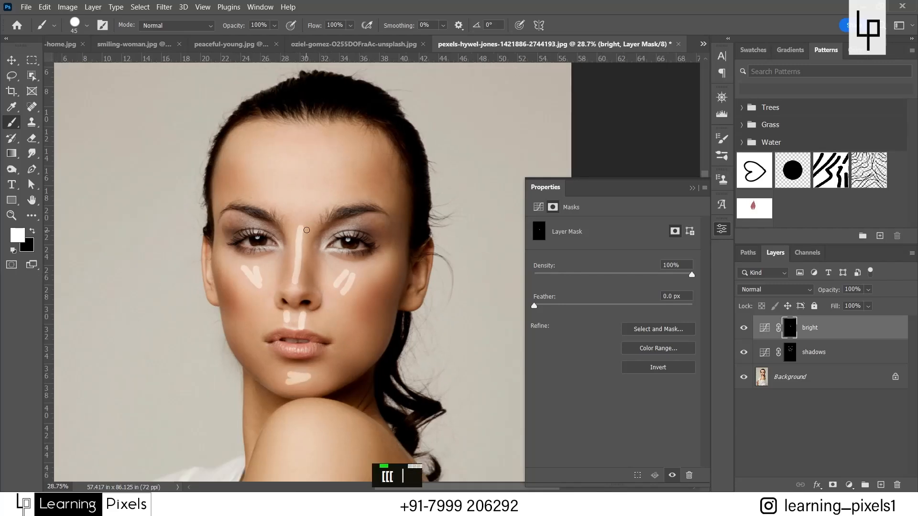
key("bracketright")
key("bracketright")
key("bracketright")
key("bracketright")
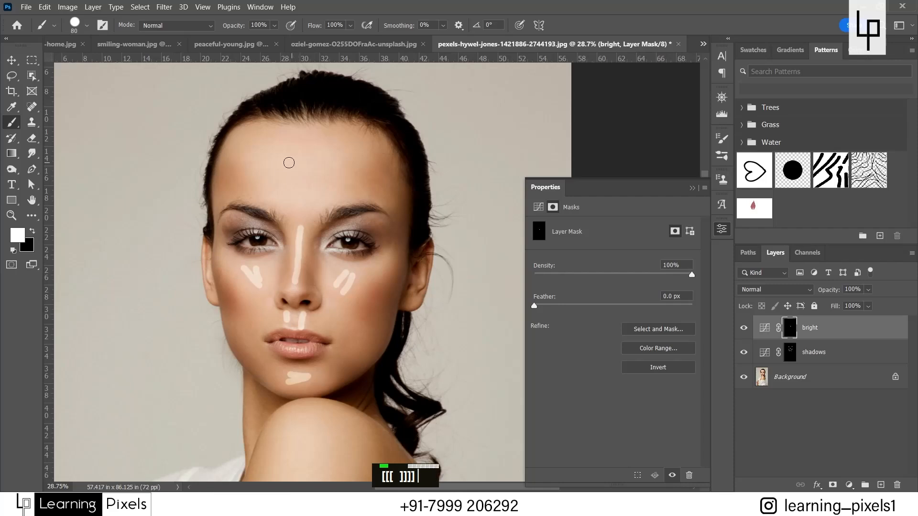
left_click_drag(286, 163, 364, 164)
key("ctrl+z")
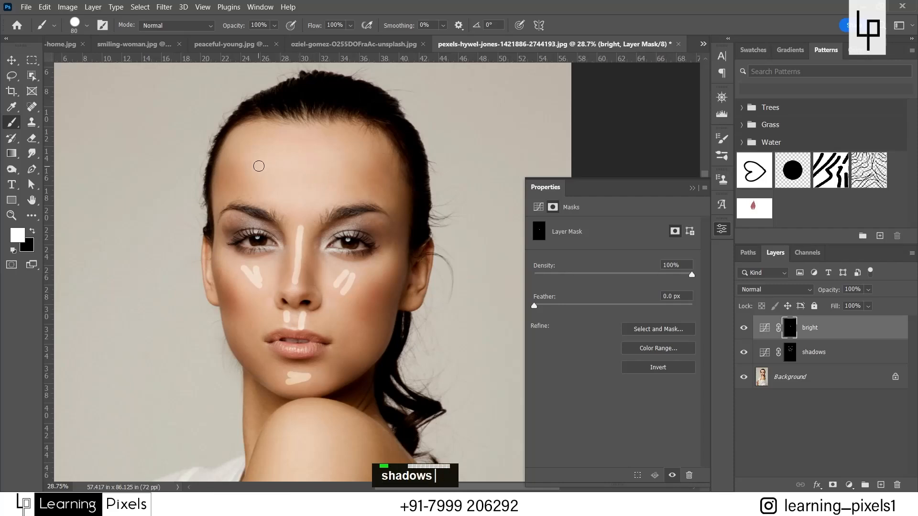
left_click_drag(258, 166, 337, 165)
left_click_drag(286, 185, 313, 186)
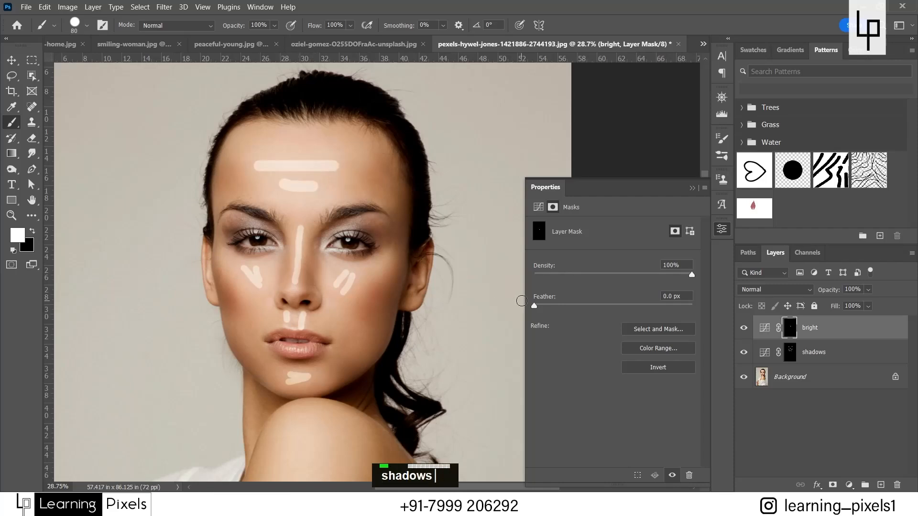
Feather the bright layer's mask to 60.1 px and toggle the layer's visibility to compare before and after
left_click_drag(535, 306, 624, 306)
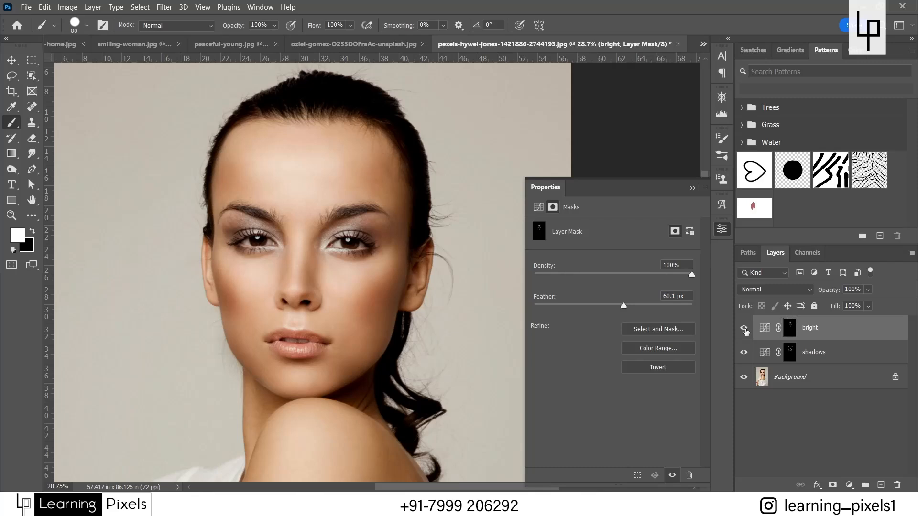
left_click(744, 328)
left_click(744, 328)
left_click(744, 328)
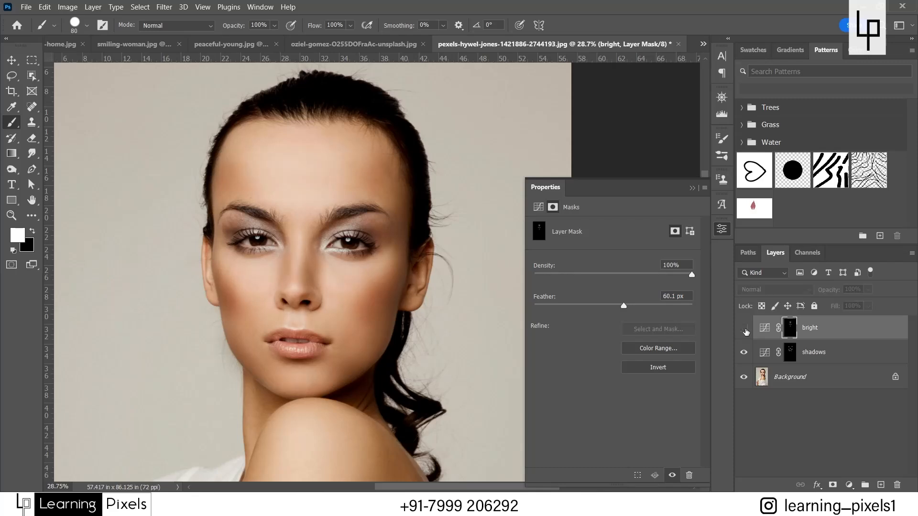
left_click(744, 328)
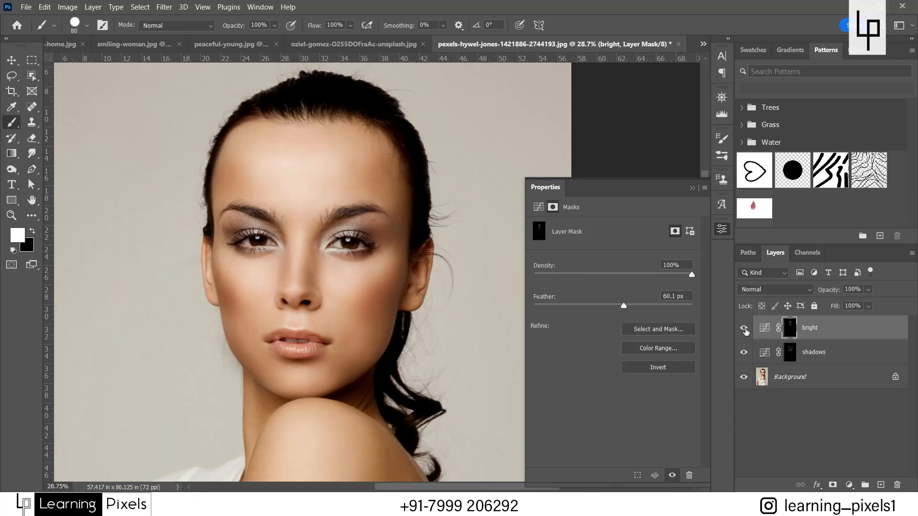
Reshape the bright layer's RGB curve by moving its middle point to input 110, output 167
left_click(765, 329)
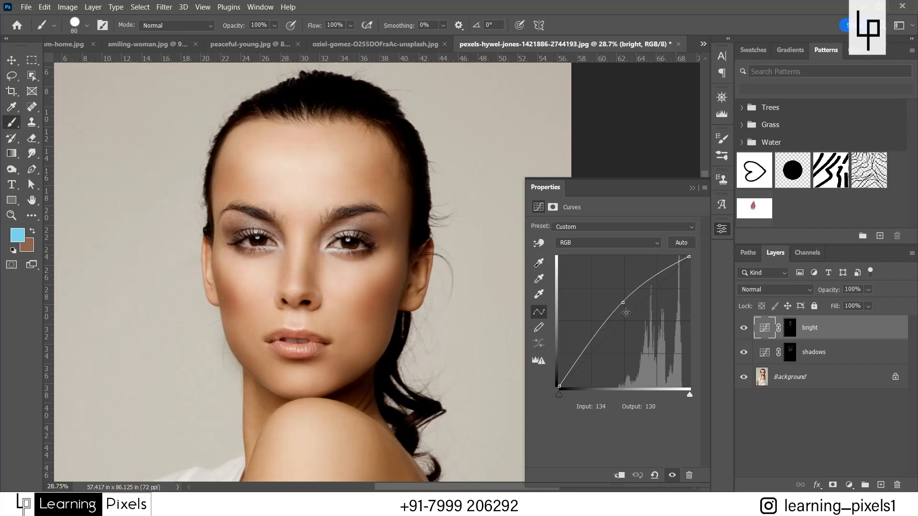
mouse_move(624, 303)
left_mouse_down()
mouse_move(617, 291)
mouse_move(624, 317)
mouse_move(617, 290)
mouse_move(618, 297)
left_mouse_up()
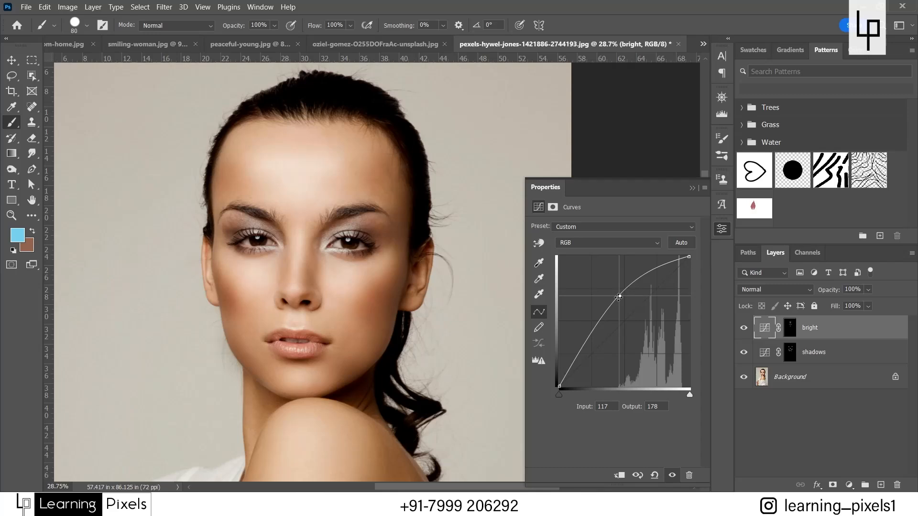
mouse_move(618, 297)
left_mouse_down()
mouse_move(626, 302)
mouse_move(617, 301)
left_mouse_up()
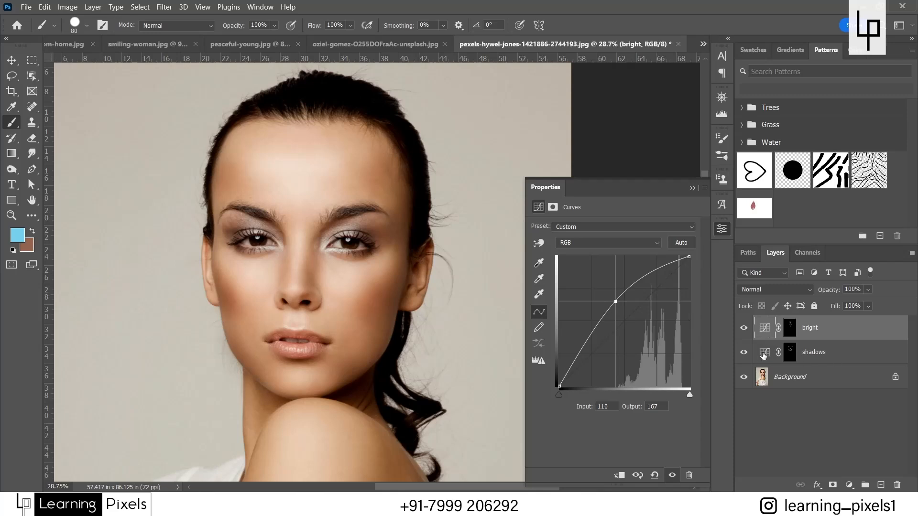
Try a different position for the point on the shadows layer's curve and undo the change
left_click(765, 354)
left_click_drag(640, 335, 650, 319)
key("ctrl+z")
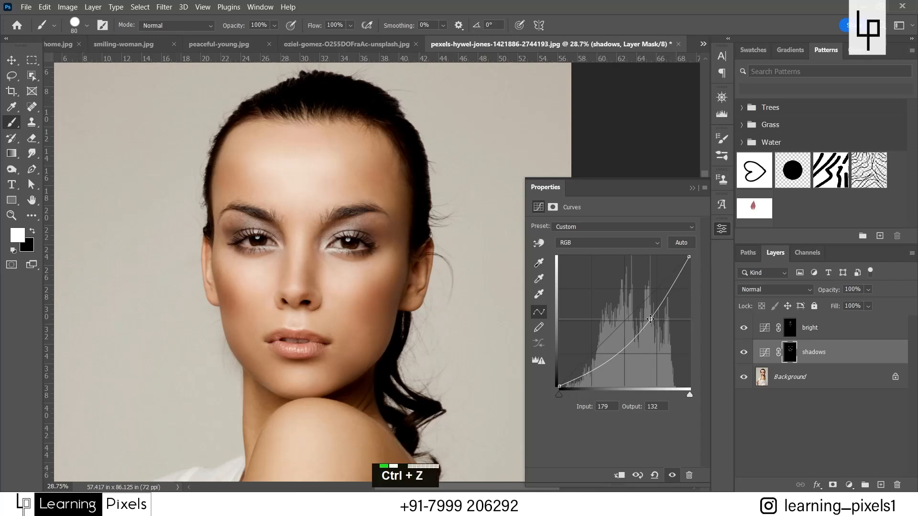
Group the bright and shadows layers and toggle the group's visibility to compare the face before and after
left_click(833, 353, "shift")
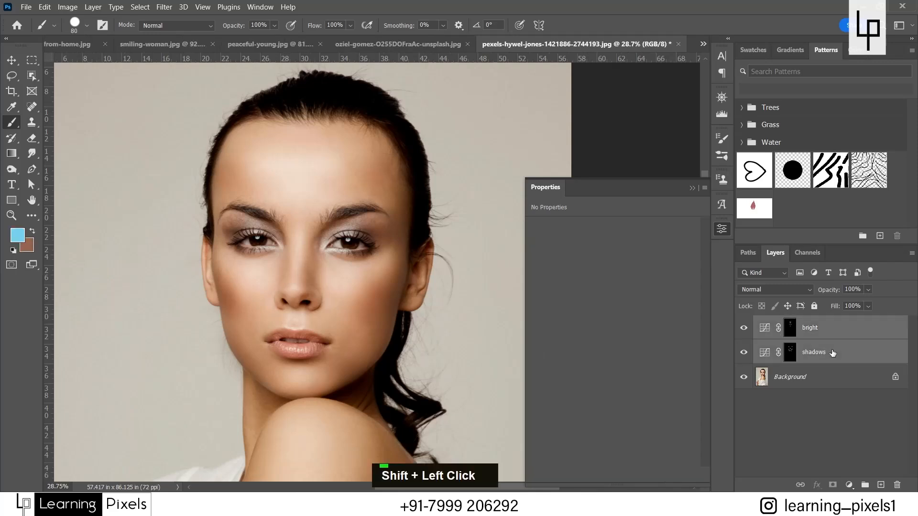
key("ctrl+g")
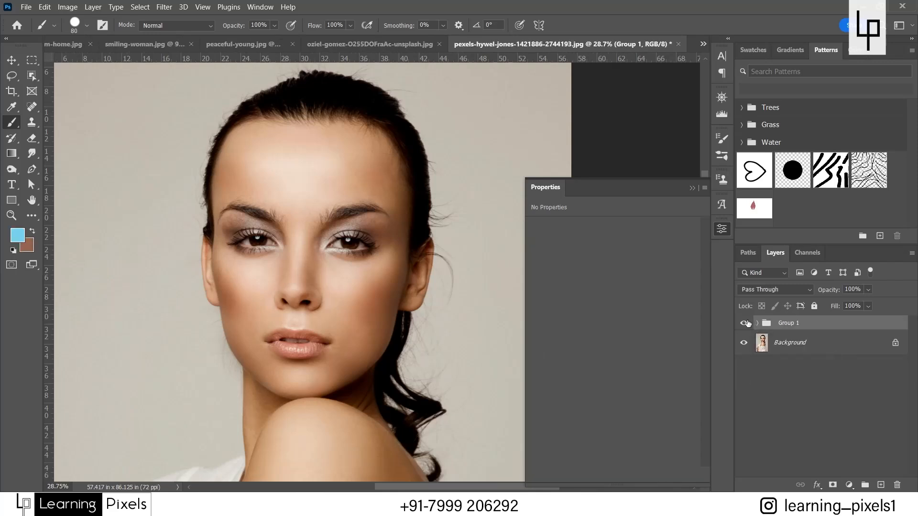
left_click(744, 322)
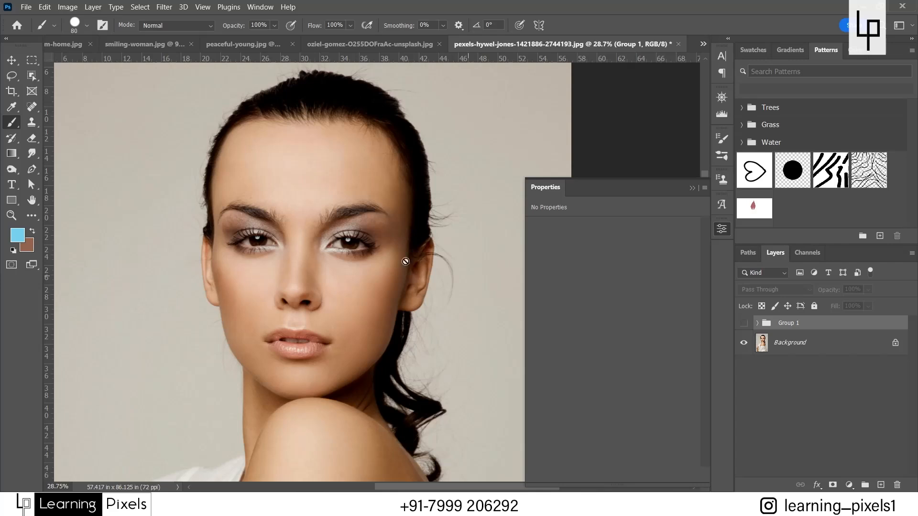
scroll(258, 213, "down", 1)
left_click(744, 324)
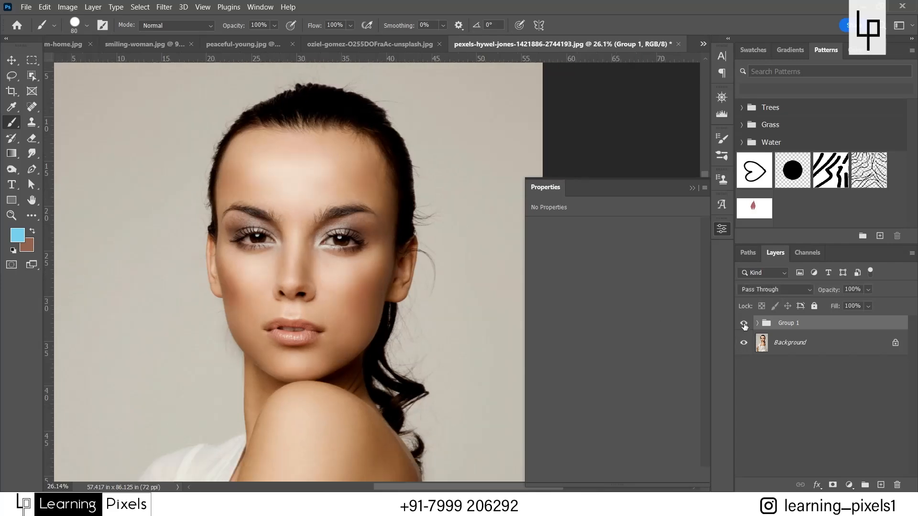
left_click(744, 325)
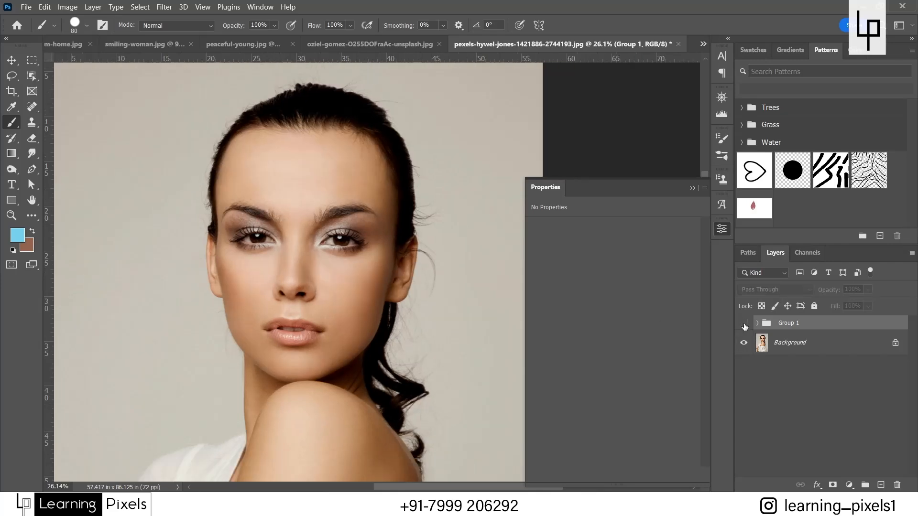
left_click(744, 325)
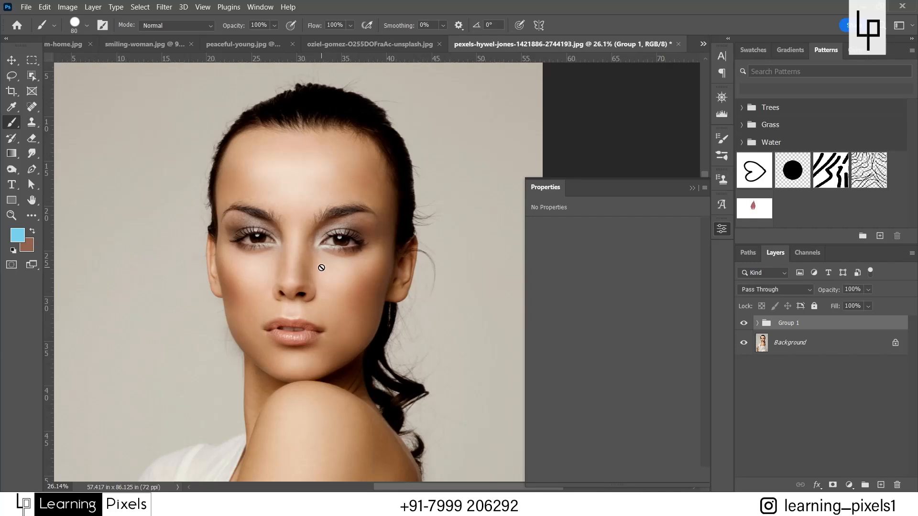
left_click(744, 325)
left_click(744, 325)
left_click(744, 325)
left_click(745, 325)
Expand the group and examine the curves and mask feather settings of the shadows and bright layers
left_click(757, 324)
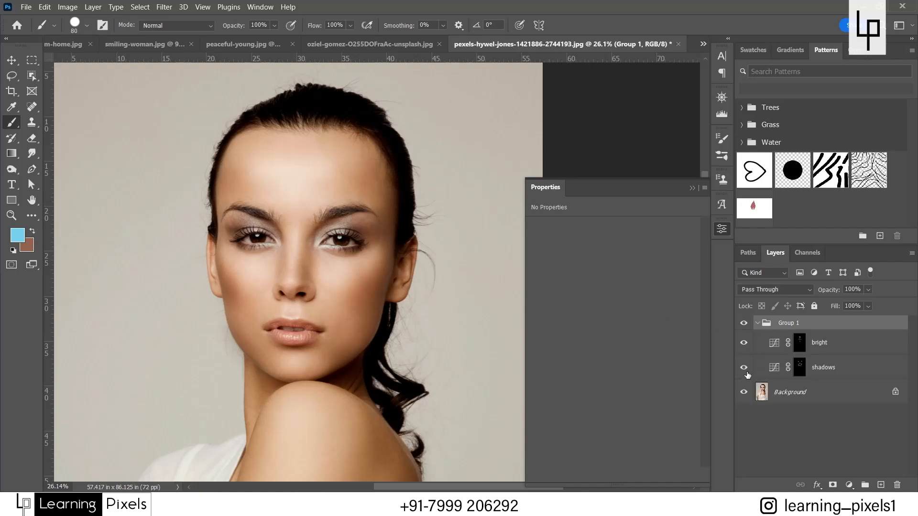
left_click(745, 370)
left_click(745, 370)
left_click(773, 367)
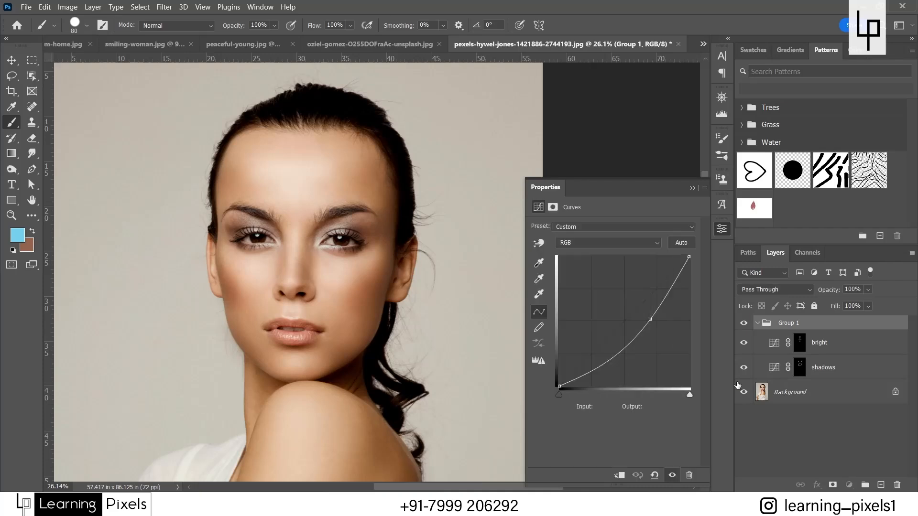
left_click(775, 367)
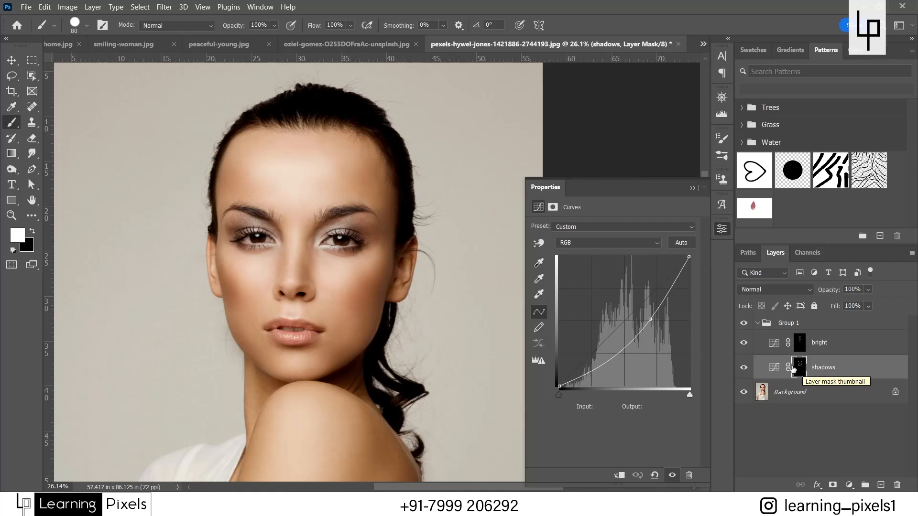
left_click(799, 343)
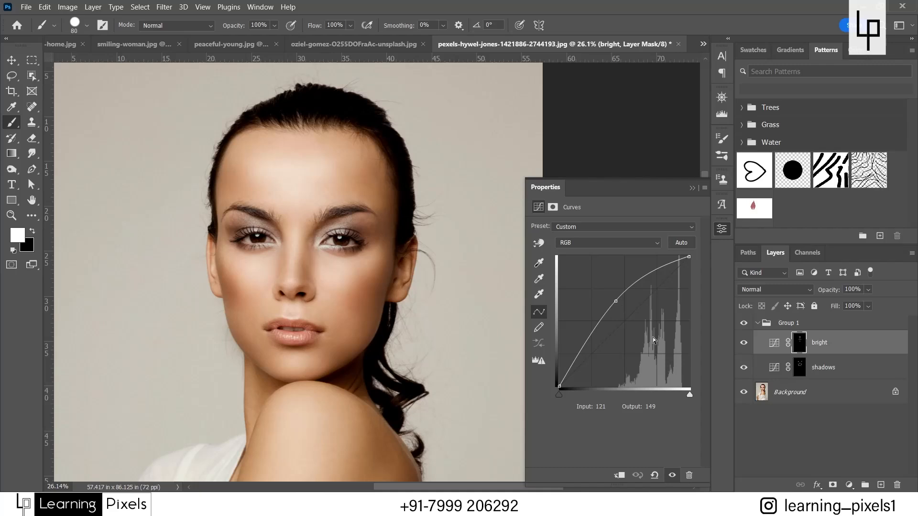
left_click(798, 344)
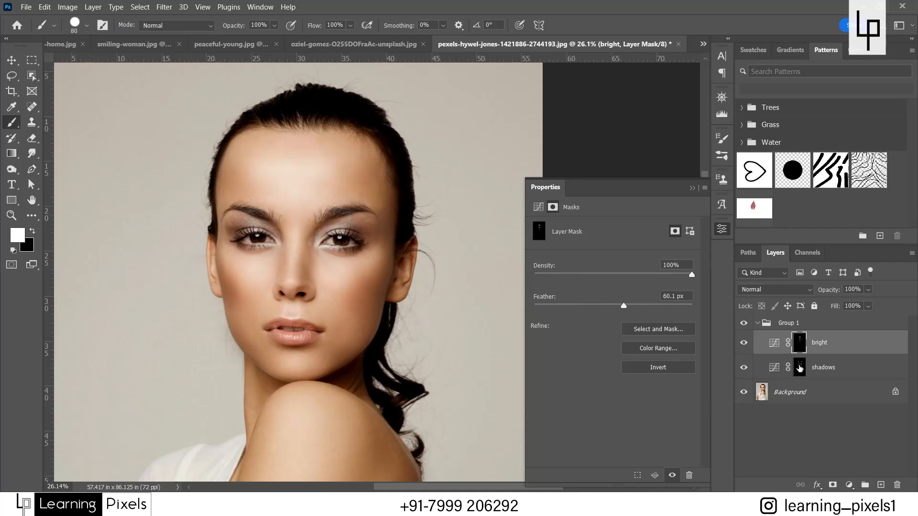
left_click(800, 368)
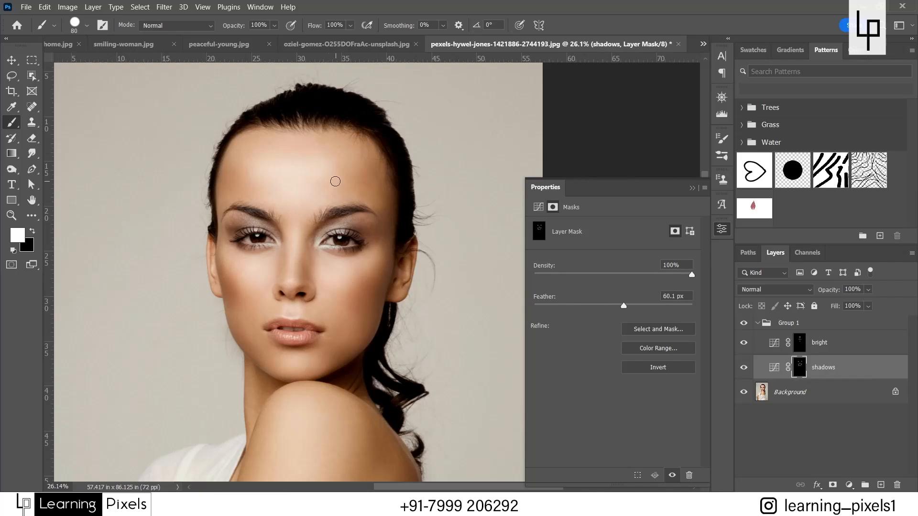
left_click(382, 312)
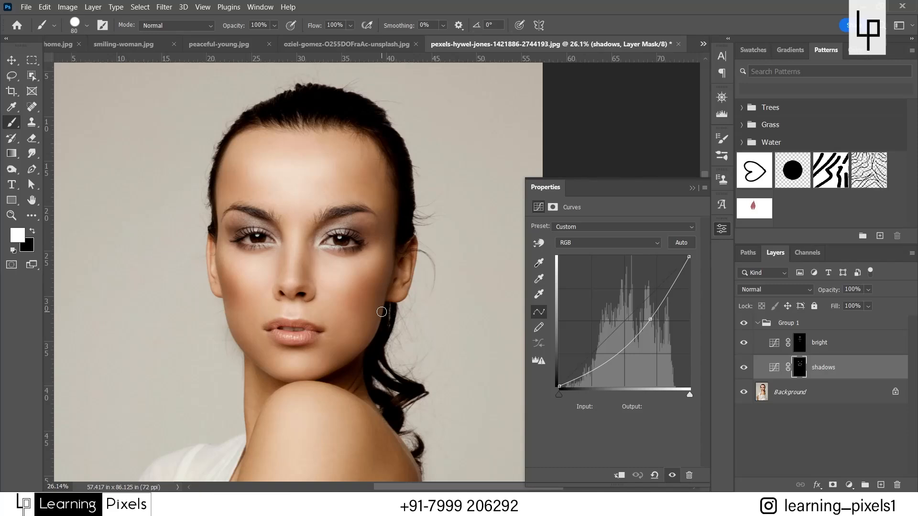
Toggle the expanded group's visibility again to compare the contoured face with the original
left_click(743, 324)
left_click(744, 324)
left_click(743, 324)
left_click(744, 325)
scroll(309, 275, "up", 1)
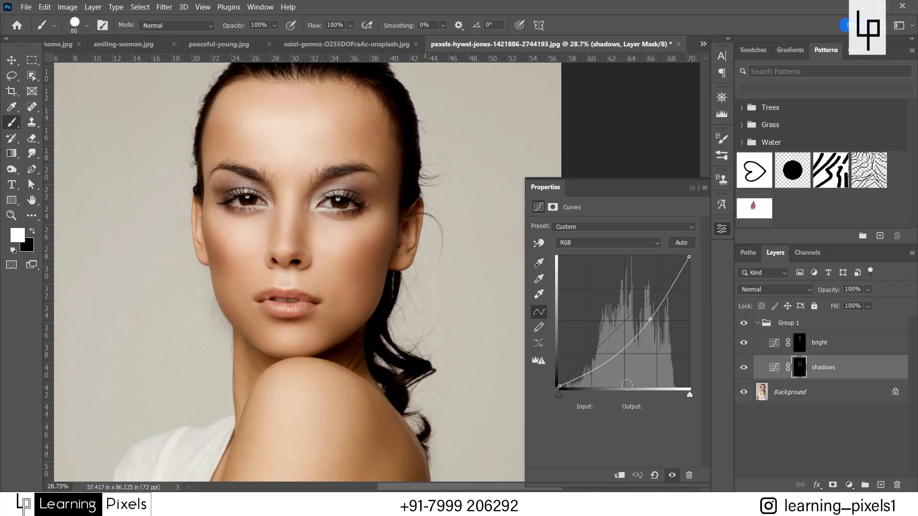
Collapse the group, add a Curves adjustment layer above it, and lower its Green channel curve to input 169, output 108
double_click(758, 324)
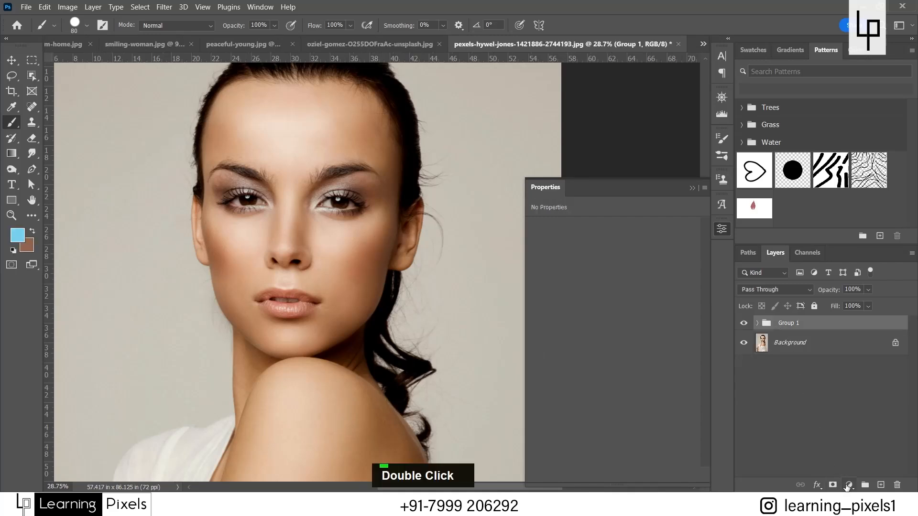
left_click(849, 485)
left_click(831, 336)
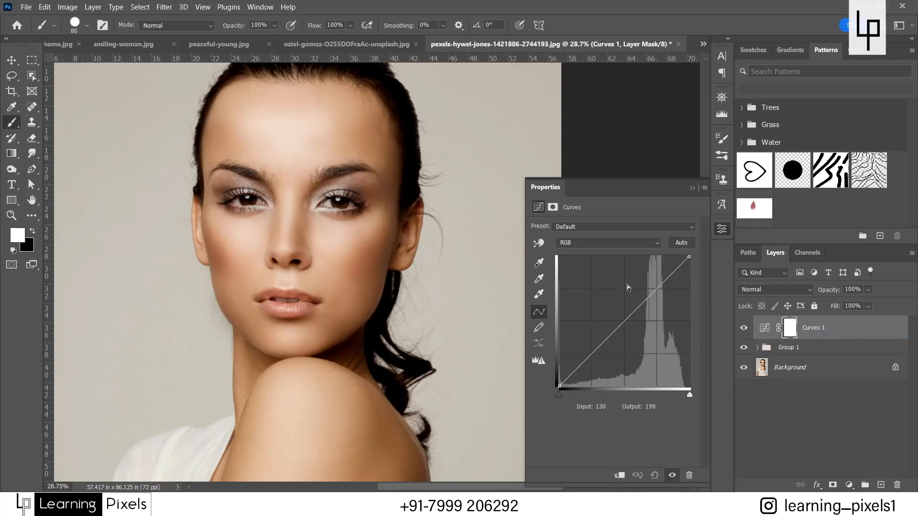
left_click(612, 243)
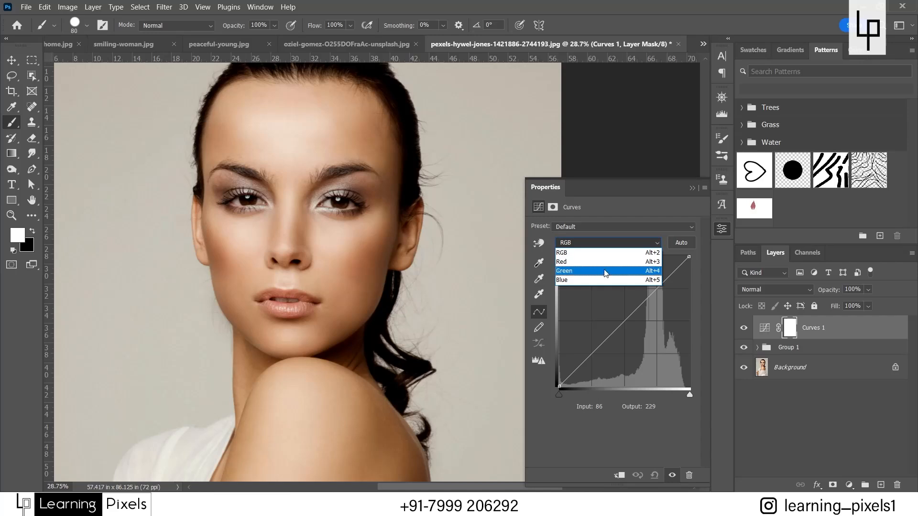
left_click(605, 273)
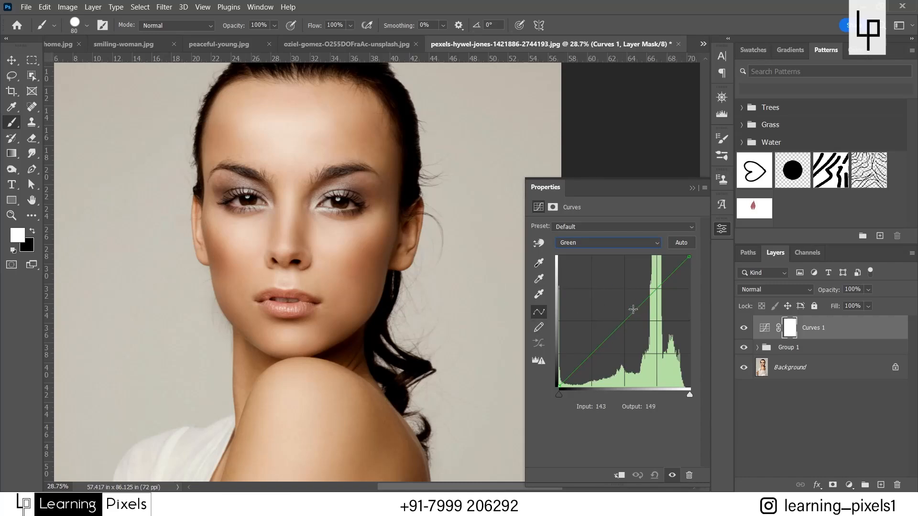
left_click_drag(635, 311, 645, 331)
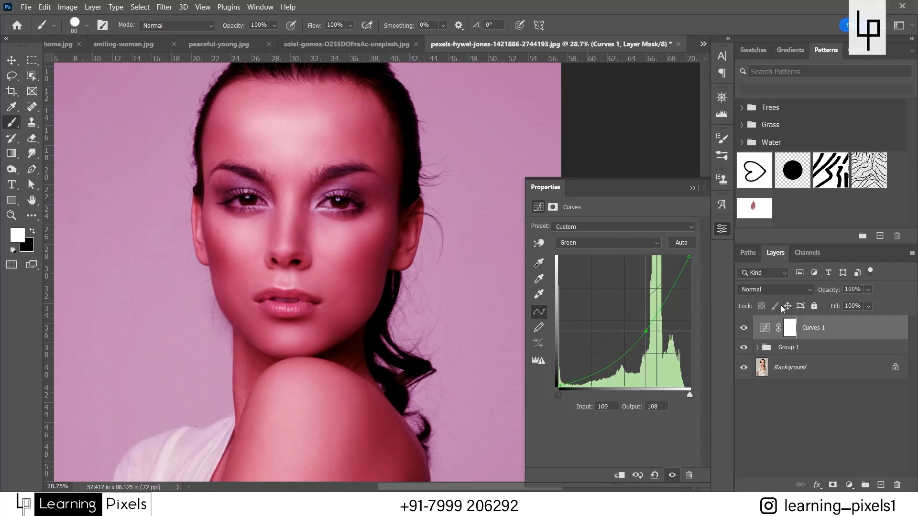
Fill the Curves 1 layer mask with black to hide the magenta tint
left_click(790, 328)
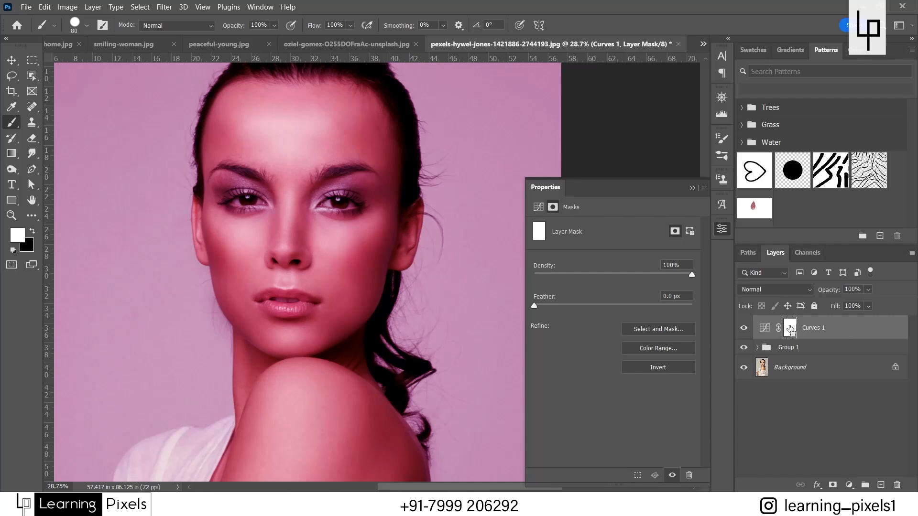
key("ctrl+BackSpace")
Paint white strokes over both cheeks on the Curves 1 mask with an 80 px brush and feather the mask to 51.7 px
key("b")
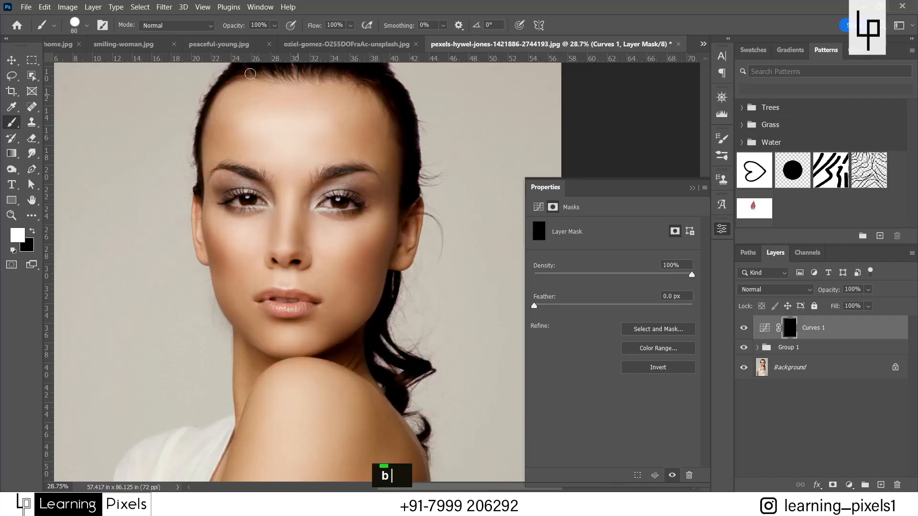
left_click(83, 27)
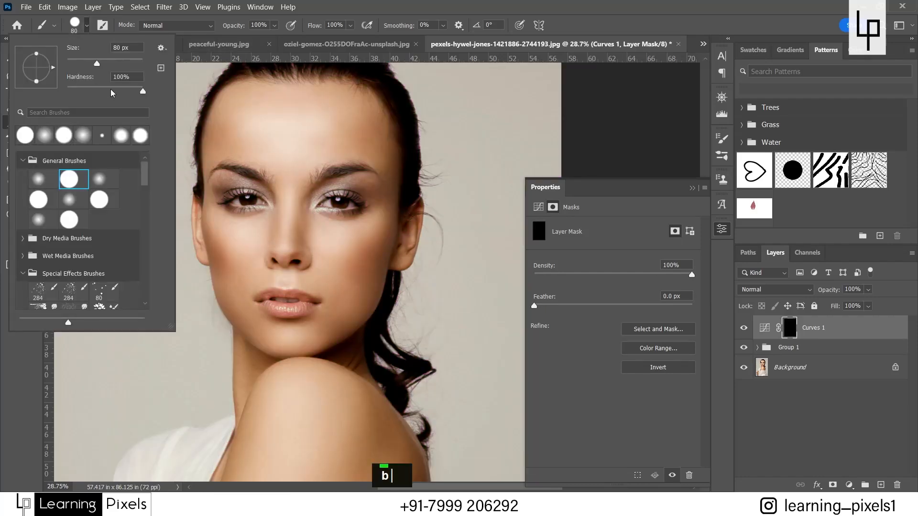
left_click(130, 91)
left_click(405, 2)
scroll(352, 242, "up", 1)
scroll(352, 242, "up", 1)
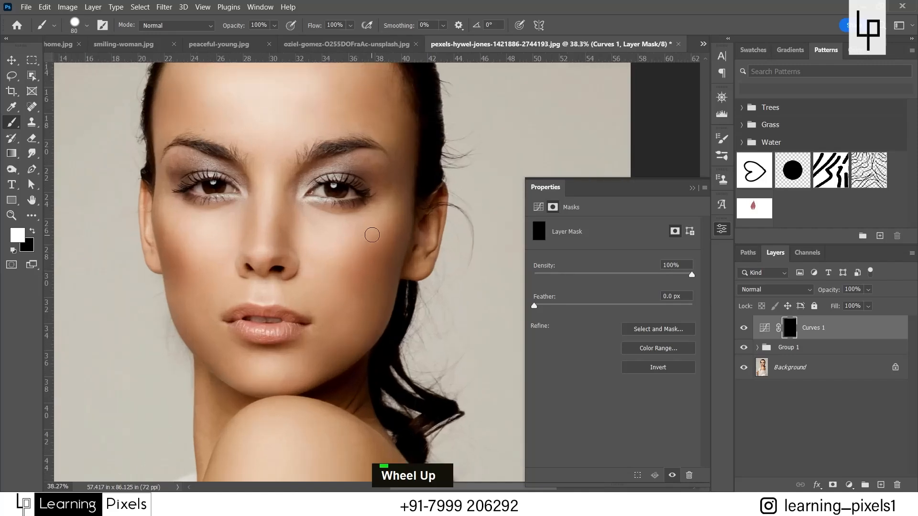
left_click_drag(378, 234, 330, 265)
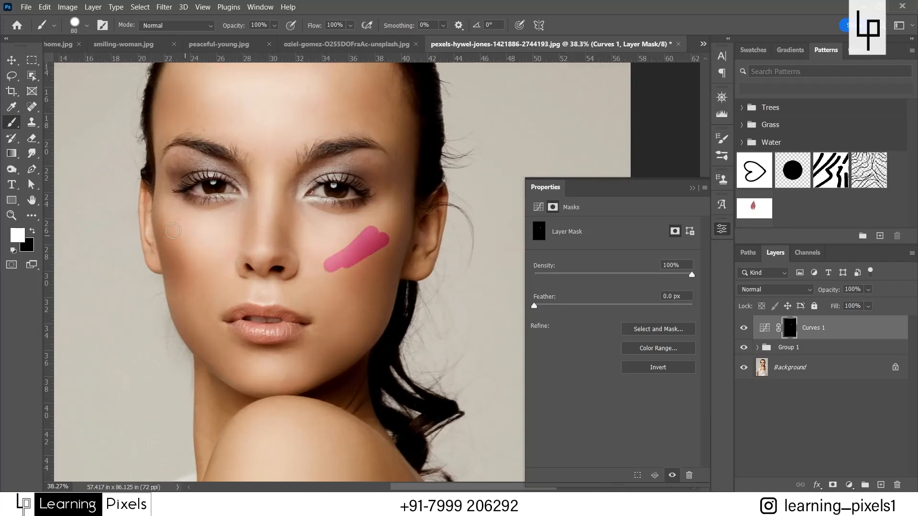
mouse_move(174, 231)
left_mouse_down()
mouse_move(194, 259)
mouse_move(191, 238)
mouse_move(205, 264)
mouse_move(181, 249)
mouse_move(201, 268)
left_mouse_up()
scroll(228, 191, "down", 4)
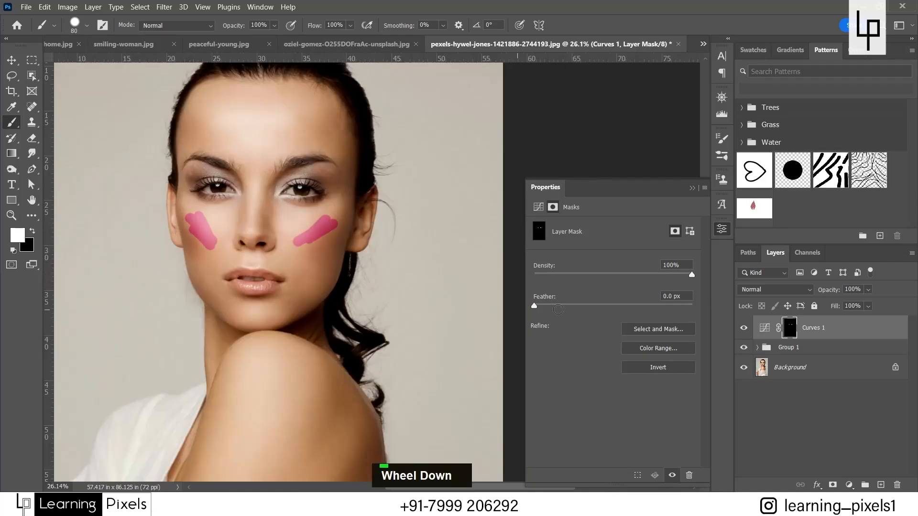
left_click_drag(535, 306, 621, 307)
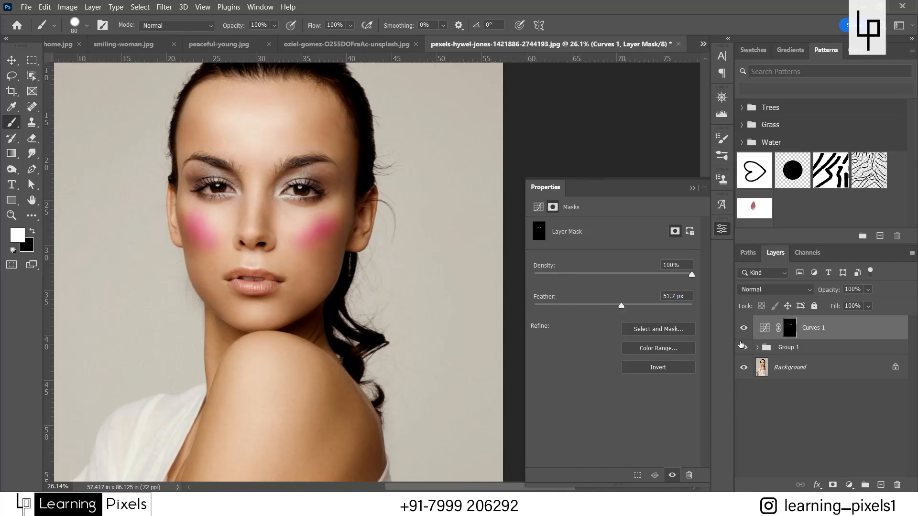
Raise the midpoint of the Curves 1 layer's Green channel curve slightly to soften the magenta blush on the cheeks
left_click(764, 328)
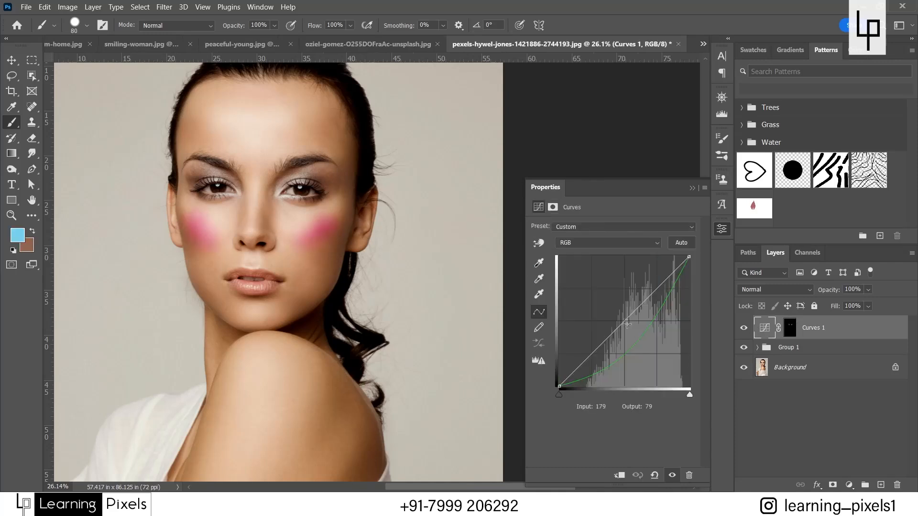
left_click(613, 245)
left_click(617, 268)
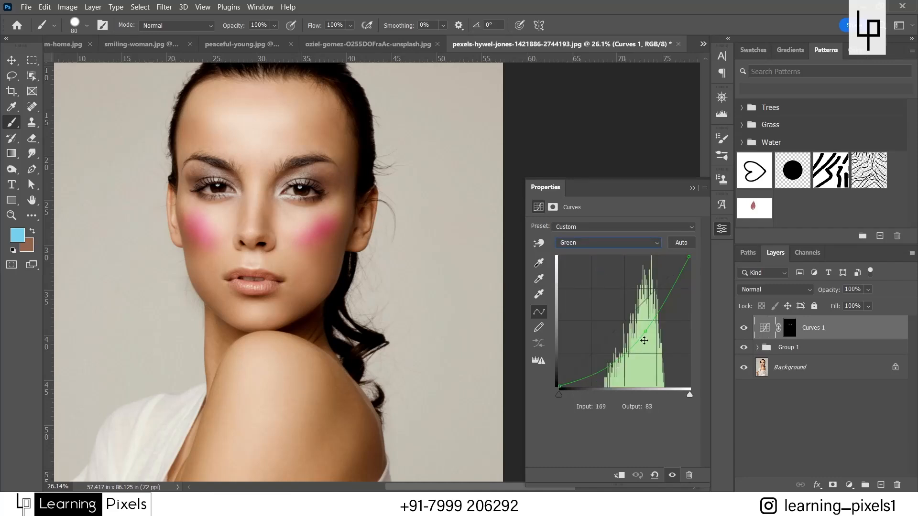
mouse_move(646, 332)
left_mouse_down()
mouse_move(642, 323)
mouse_move(645, 335)
left_mouse_up()
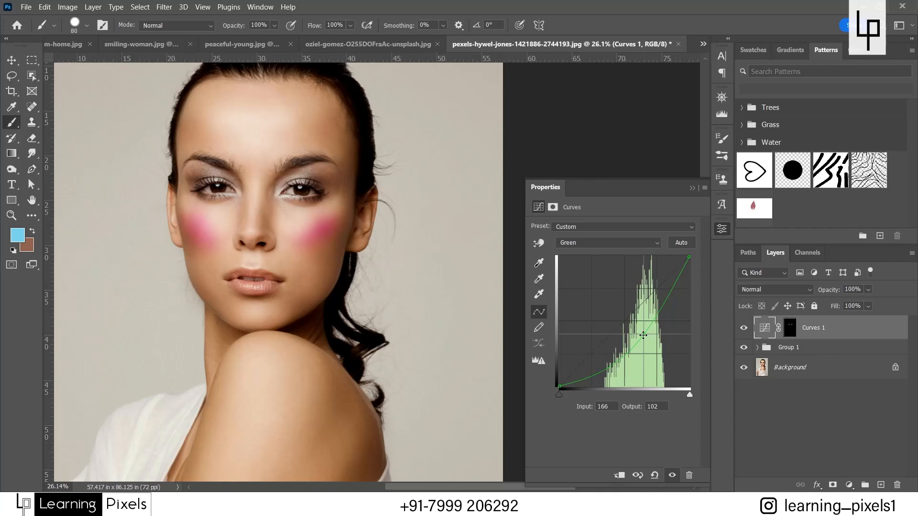
left_click_drag(643, 335, 642, 328)
key("alt+2")
Set the opacity of the Curves 1 blush layer to 68%
left_click(868, 290)
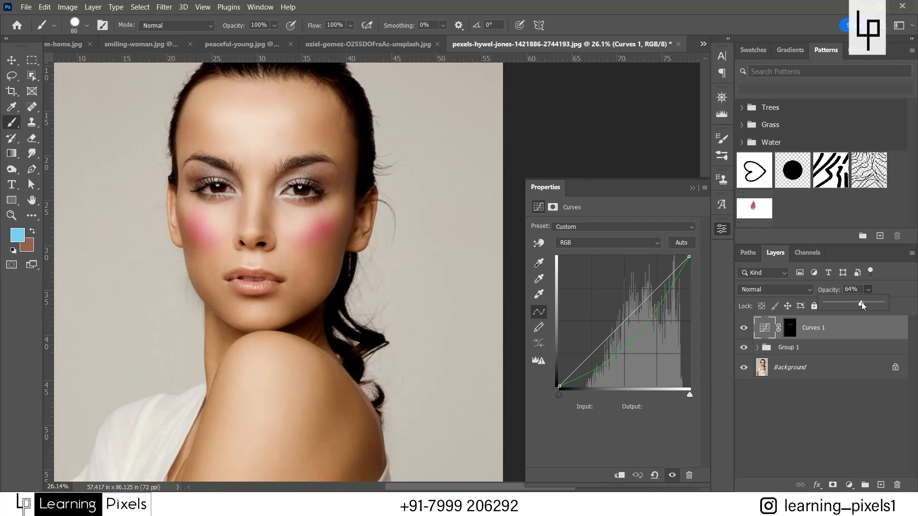
left_click_drag(862, 302, 861, 302)
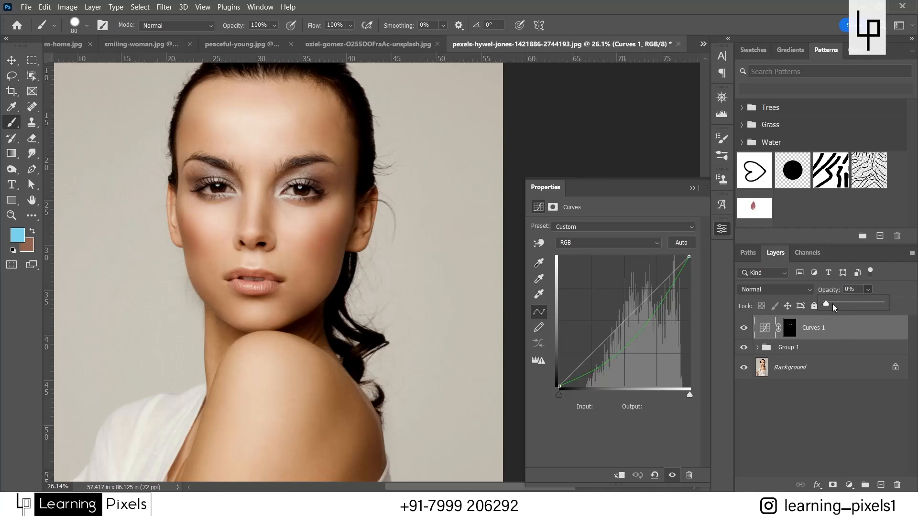
left_click_drag(859, 303, 900, 303)
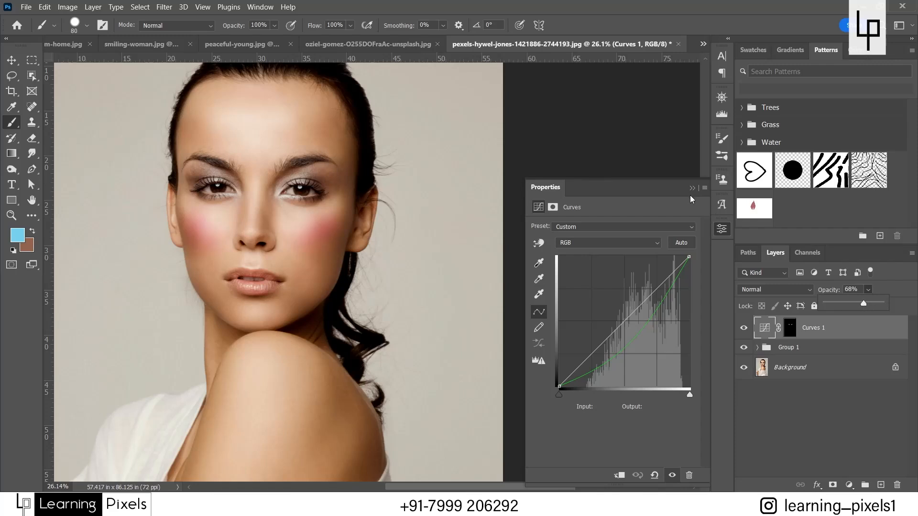
left_click(297, 197)
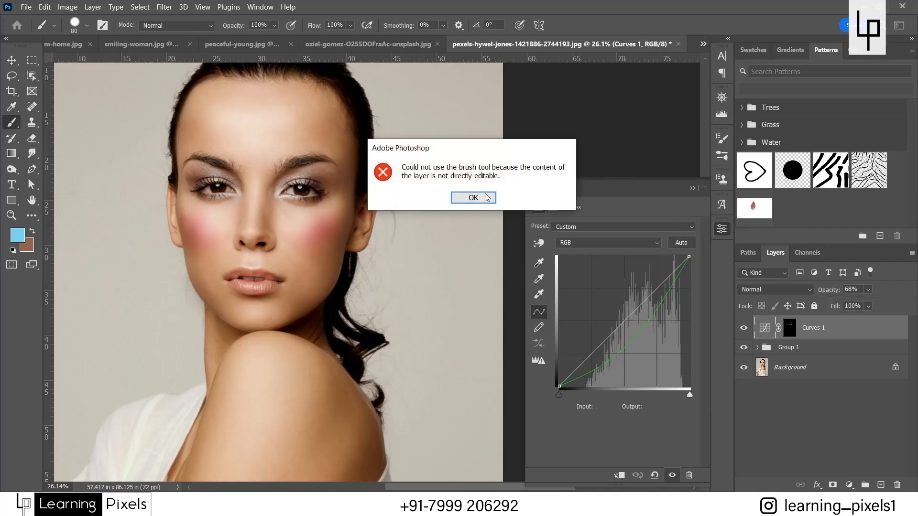
key("Return")
scroll(288, 181, "down", 1)
Add a Curves adjustment layer directly above Group 1 and raise its Blue channel curve to input 139, output 152
left_click(10, 60)
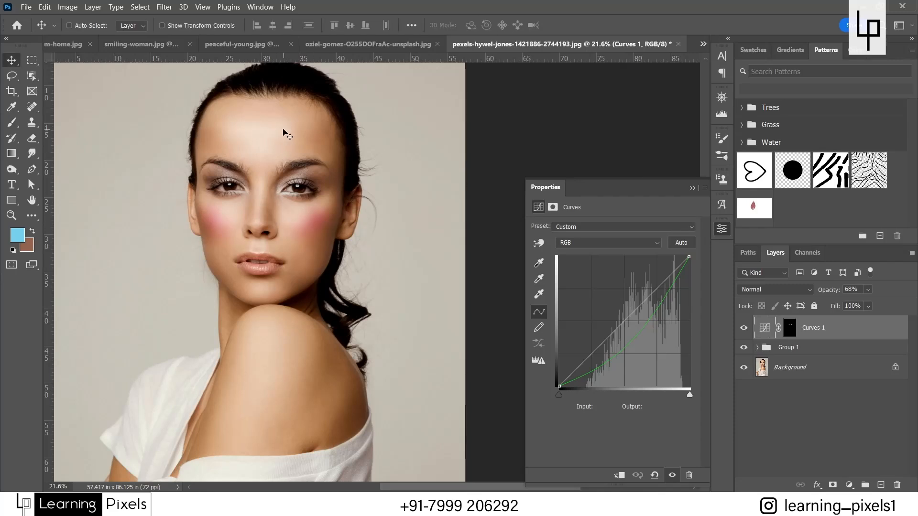
left_click(789, 347)
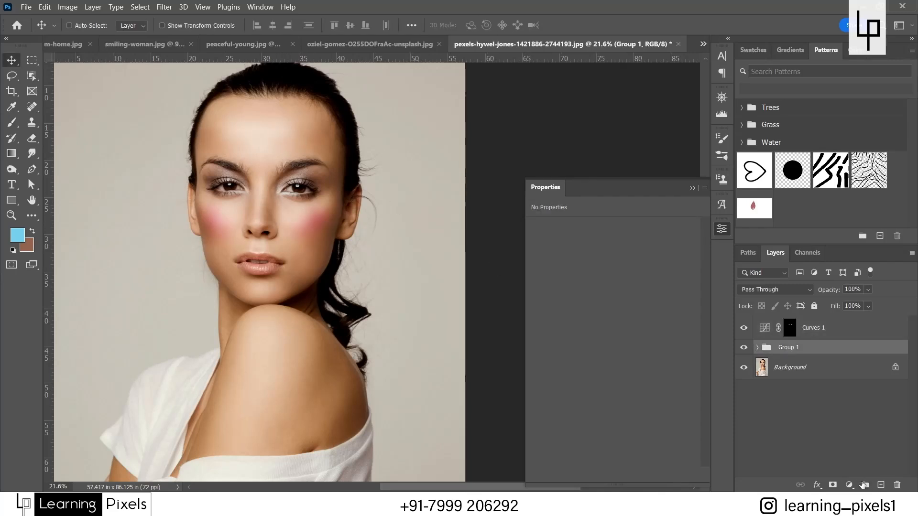
left_click(849, 485)
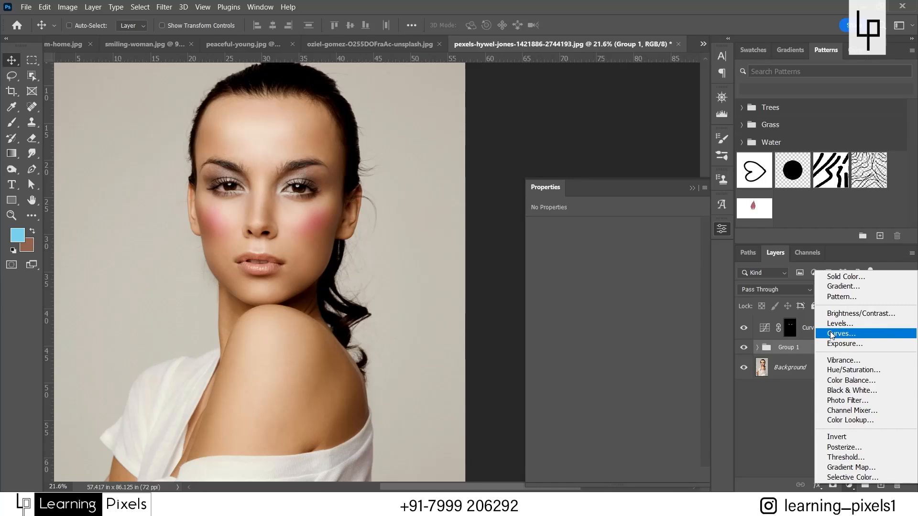
left_click(831, 334)
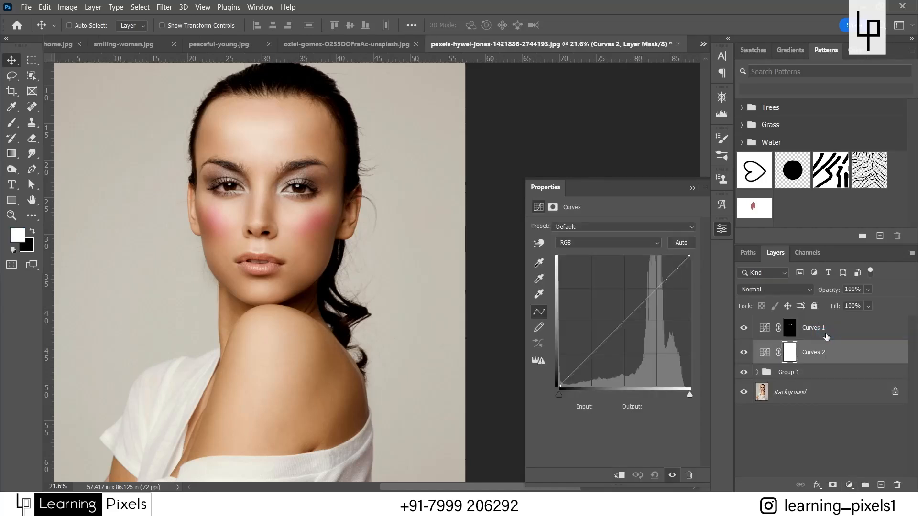
left_click(589, 242)
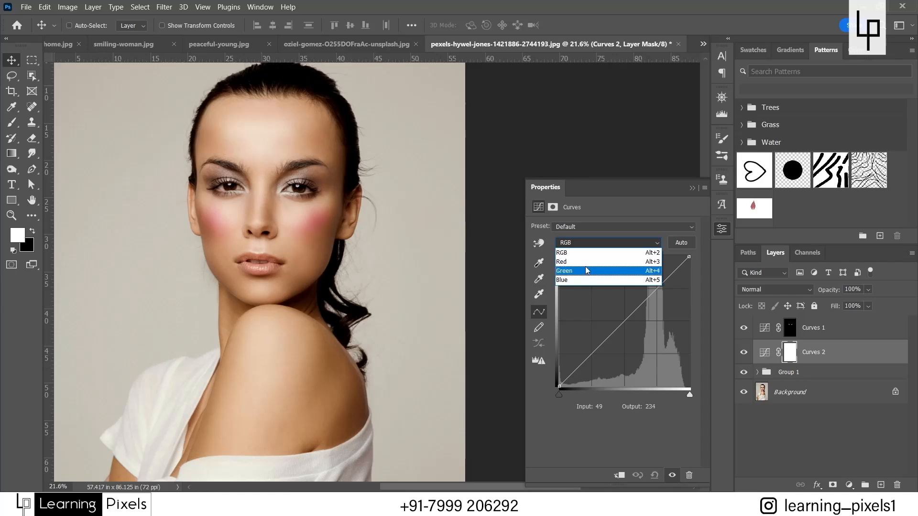
left_click(584, 280)
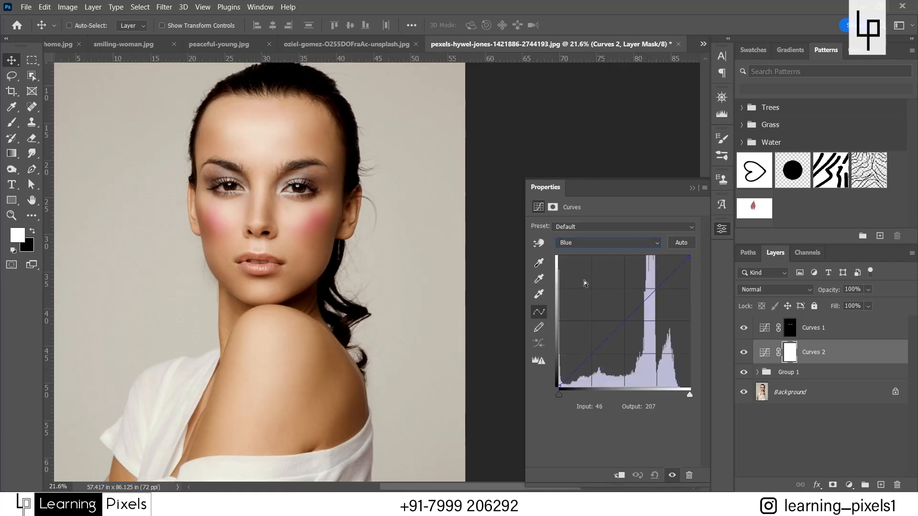
left_click(630, 317)
left_click_drag(630, 317, 631, 309)
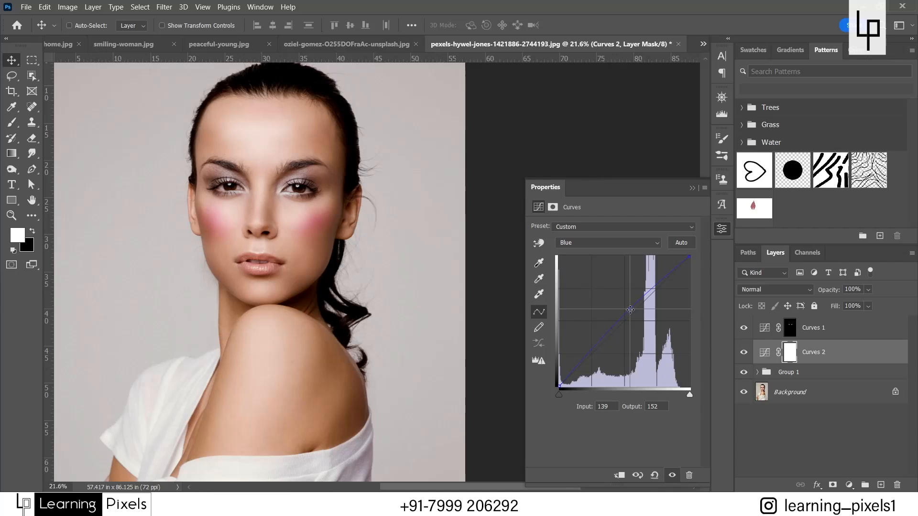
Toggle the Curves 2 layer's visibility, and show the Background alone and with all layers to compare before and after
left_click(743, 352)
left_click(744, 353)
key("ctrl+minus")
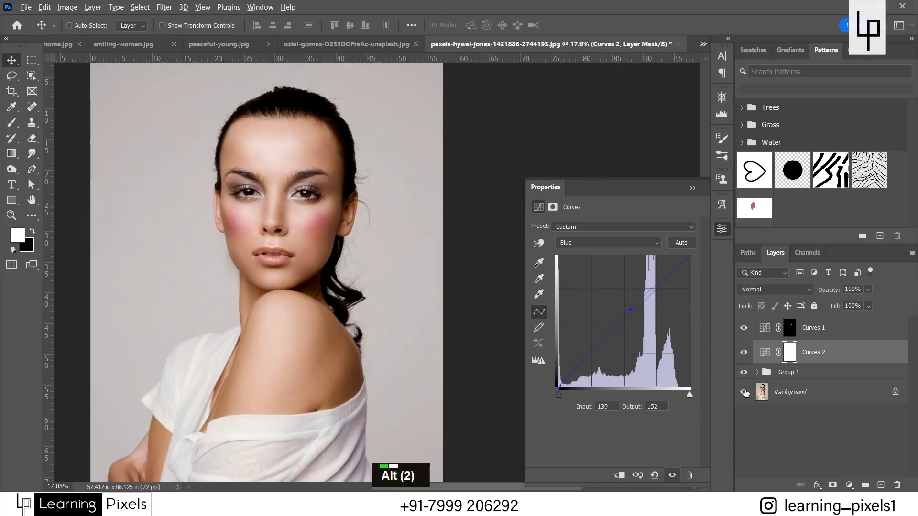
left_click(744, 393, "alt")
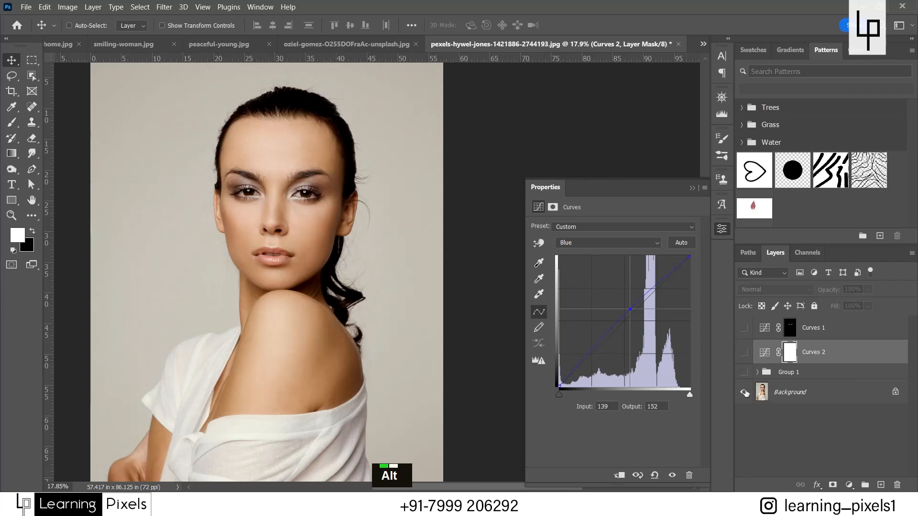
left_click(745, 392, "alt")
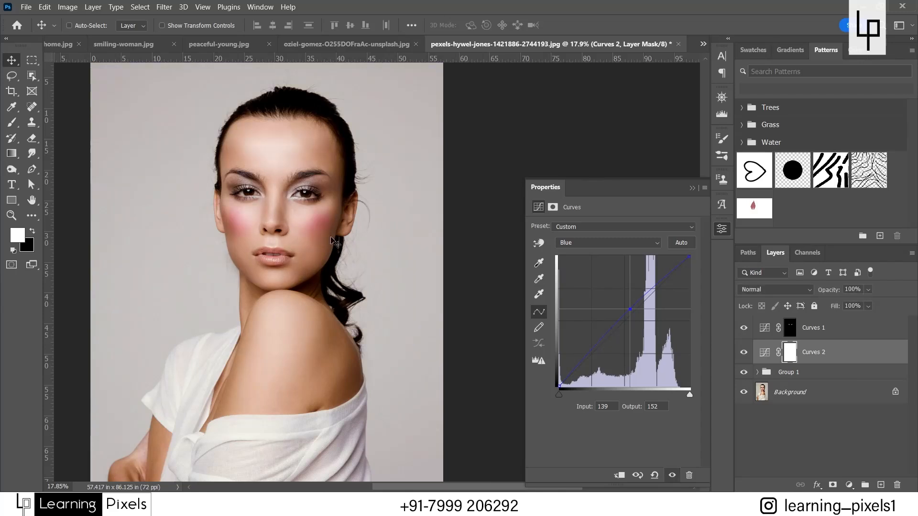
left_click(744, 393, "alt")
left_click(744, 392, "alt")
scroll(279, 225, "up", 2)
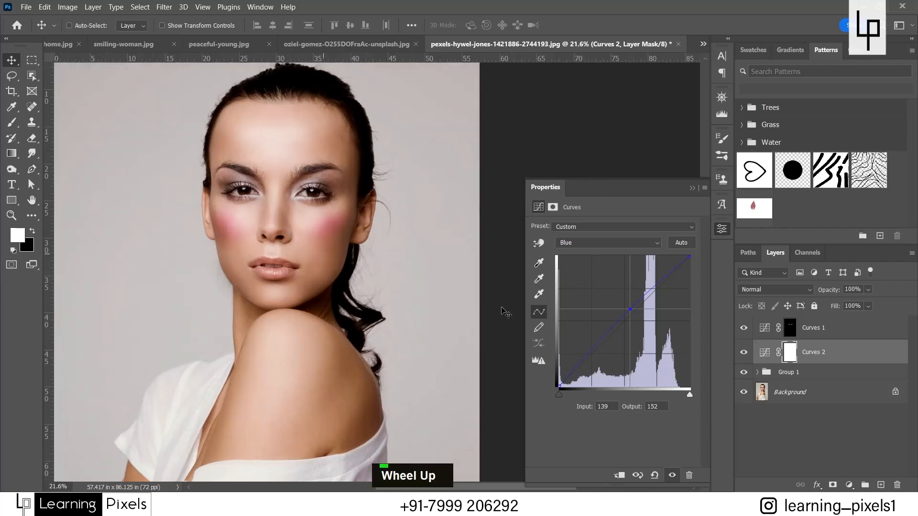
Try lower opacities for the Curves 2 blue tint layer
left_click(764, 353)
left_click(869, 290)
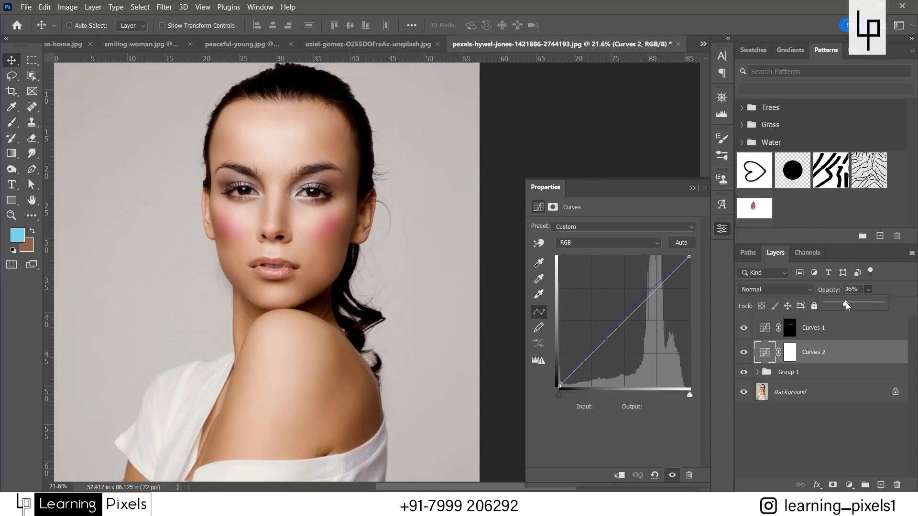
left_click_drag(846, 303, 824, 302)
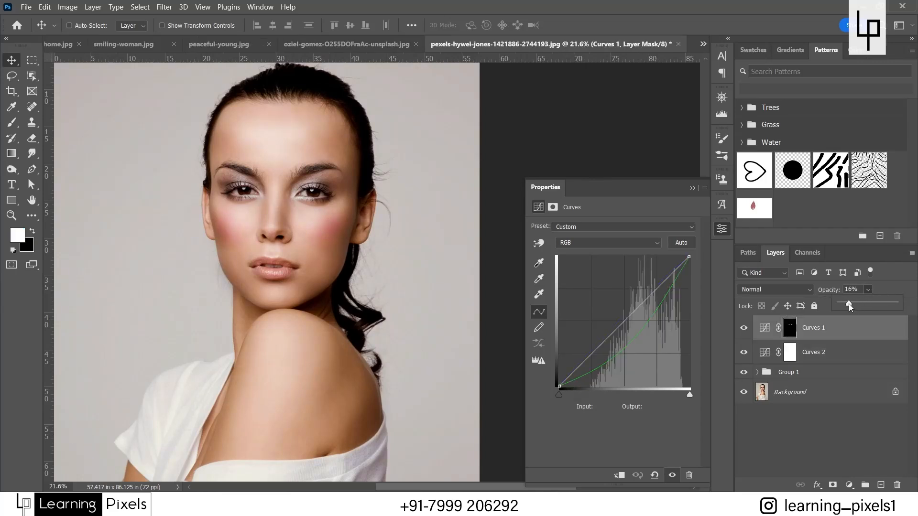
Set the opacity of the Curves 1 blush layer to 26% and of the Curves 2 blue tint layer to 55%
left_click_drag(849, 304, 854, 304)
left_click(744, 353)
left_click(744, 353)
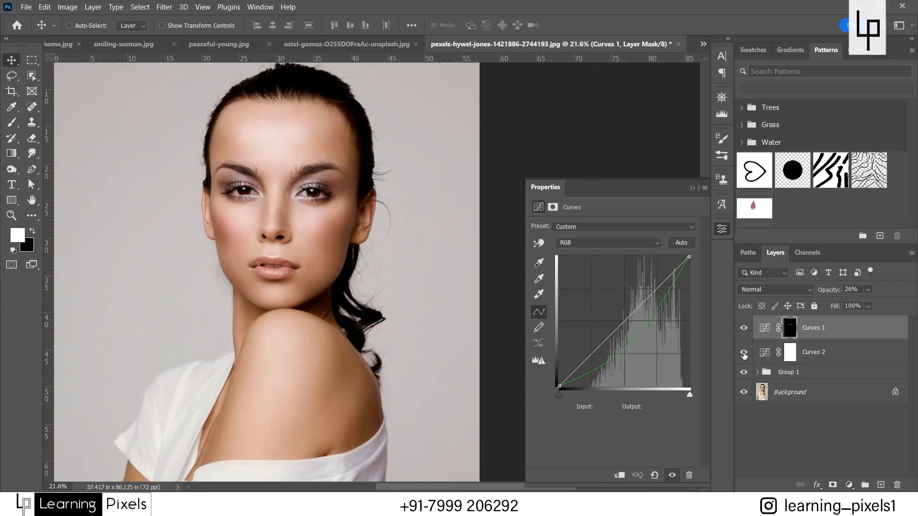
left_click(833, 360)
left_click(868, 290)
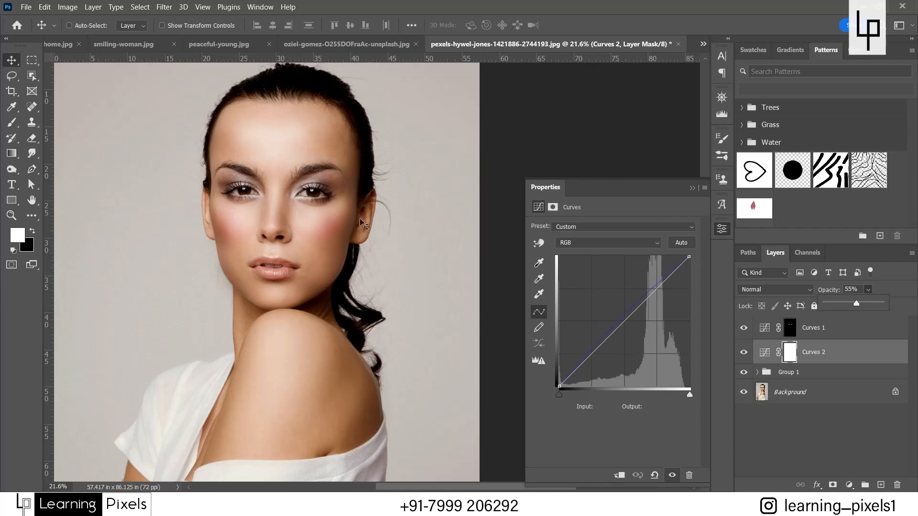
Expand Group 1 and examine the curve and opacity of the shadows layer
scroll(357, 217, "down", 2)
left_click(757, 373)
left_click(850, 417)
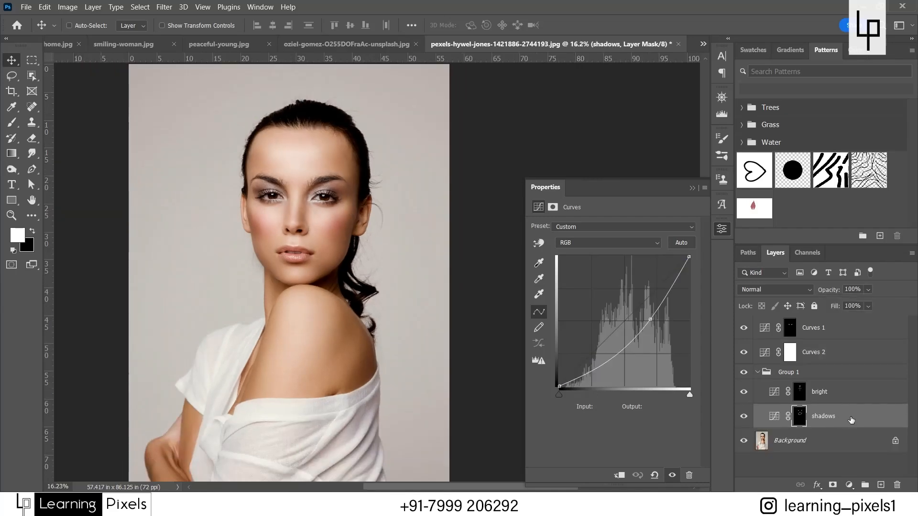
left_click(774, 416)
left_click(868, 290)
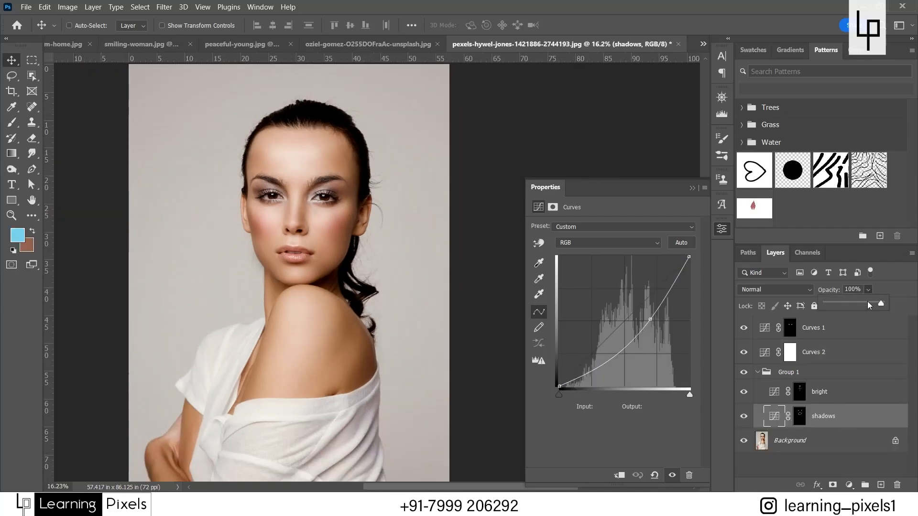
Select the Background layer, show it alone and restore all layers to compare the original with the retouched portrait
left_click(793, 449)
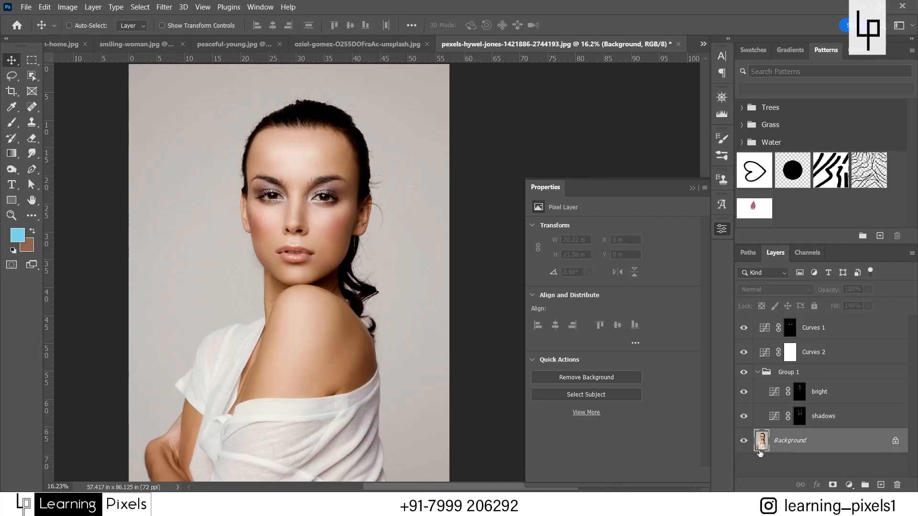
left_click(744, 440, "alt")
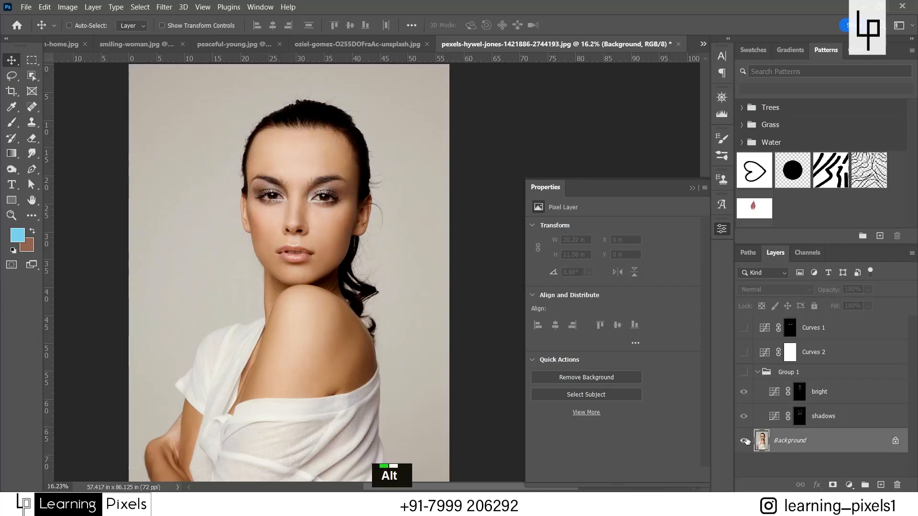
left_click(744, 441, "alt")
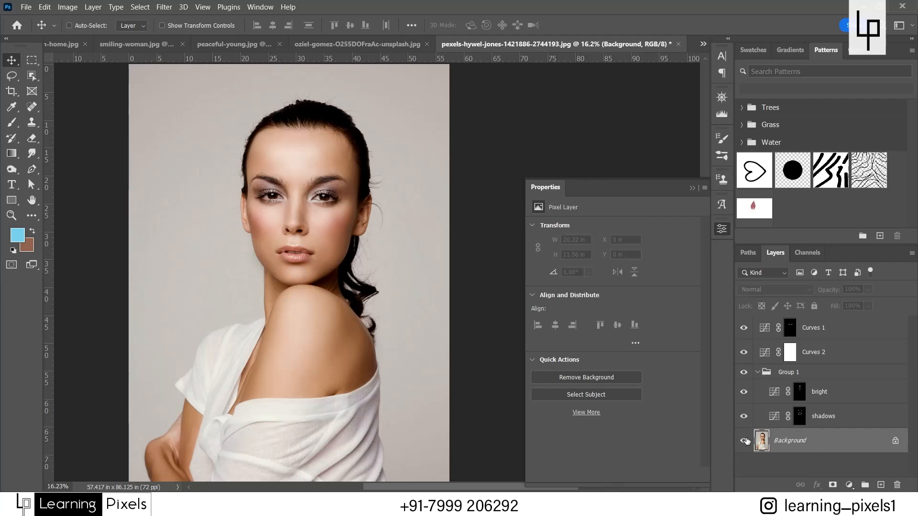
Outline the woman's lips with the Lasso tool and add a Curves adjustment layer masked to that selection
key("l")
scroll(222, 245, "up", 8)
scroll(221, 246, "down", 2)
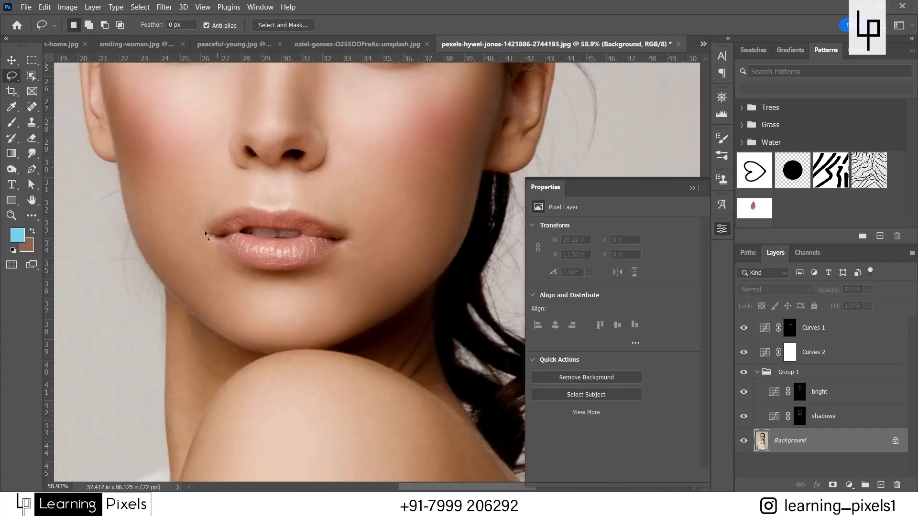
mouse_move(210, 236)
left_mouse_down()
mouse_move(245, 208)
mouse_move(285, 212)
mouse_move(341, 238)
mouse_move(314, 260)
mouse_move(280, 263)
mouse_move(232, 259)
mouse_move(212, 237)
left_mouse_up()
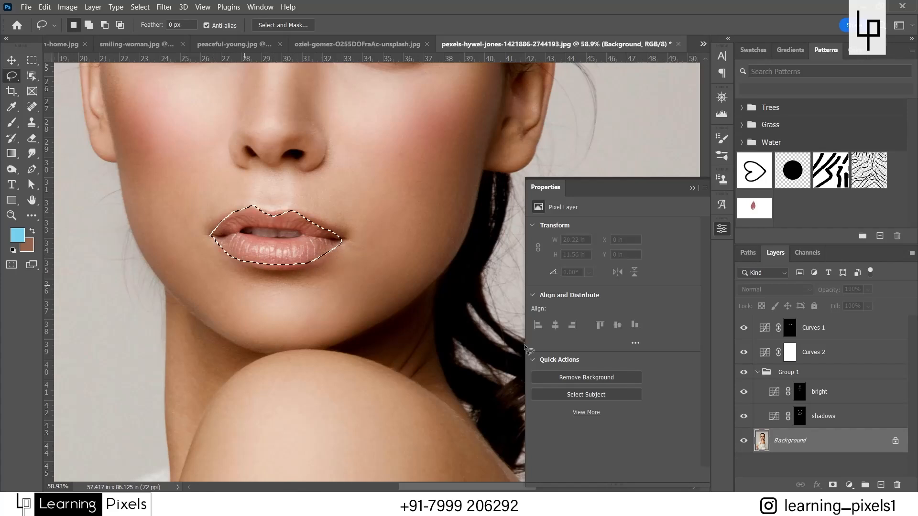
left_click(850, 485)
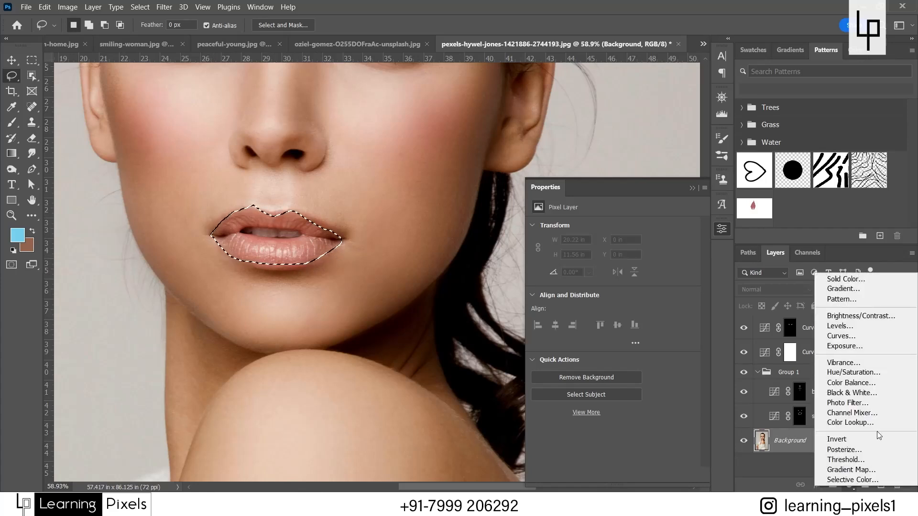
left_click(836, 334)
Tint the lips pink by raising the Red curve to output 169 at input 127 and lowering Green to output 107 at input 148
left_click(626, 244)
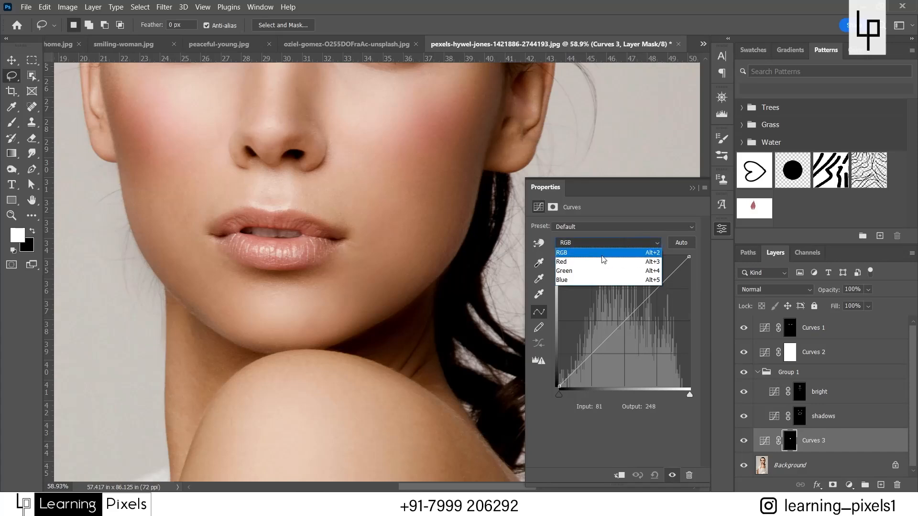
left_click(622, 260)
left_click(631, 314)
left_click_drag(632, 314, 625, 301)
left_click(609, 244)
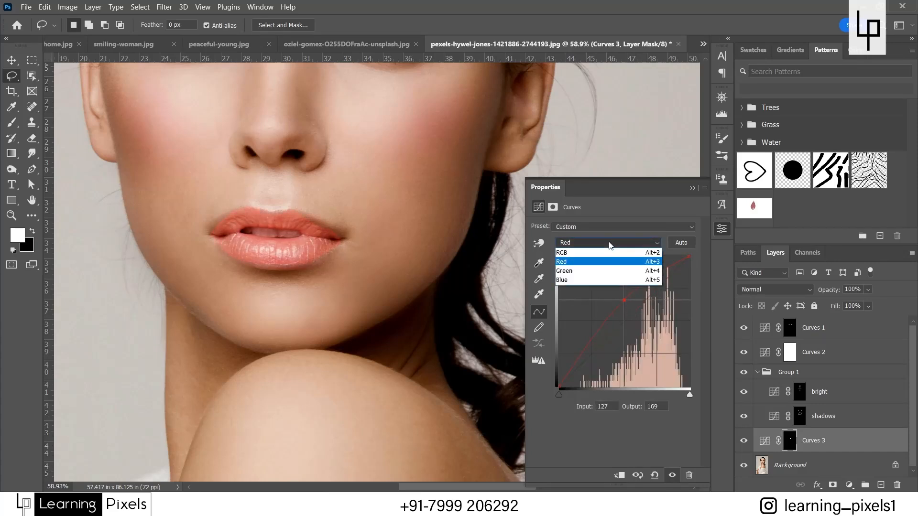
left_click(607, 272)
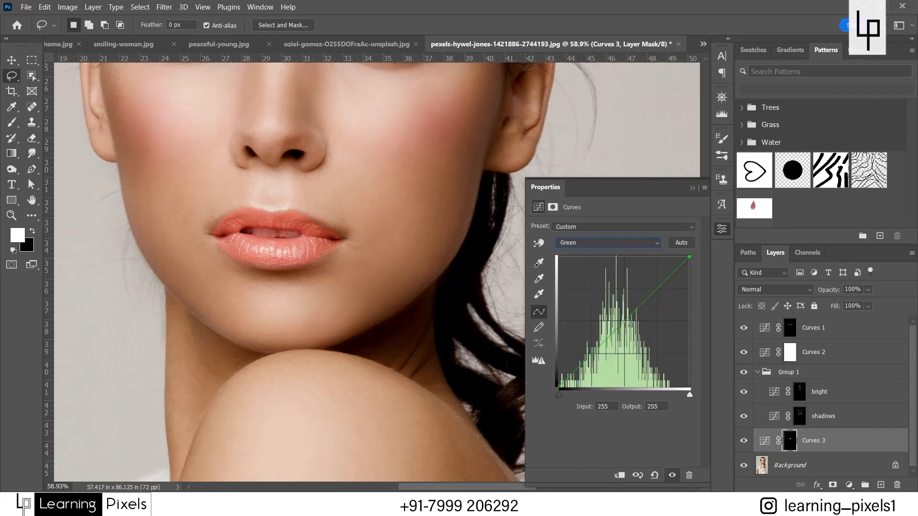
left_click_drag(627, 319, 635, 332)
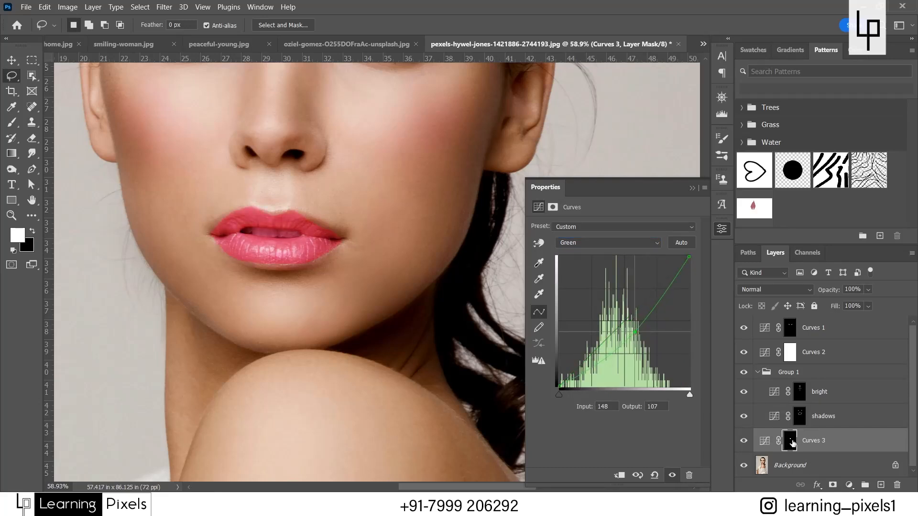
Feather the lip layer's mask by 38.7 px and review the lips on the whole portrait
left_click(792, 442)
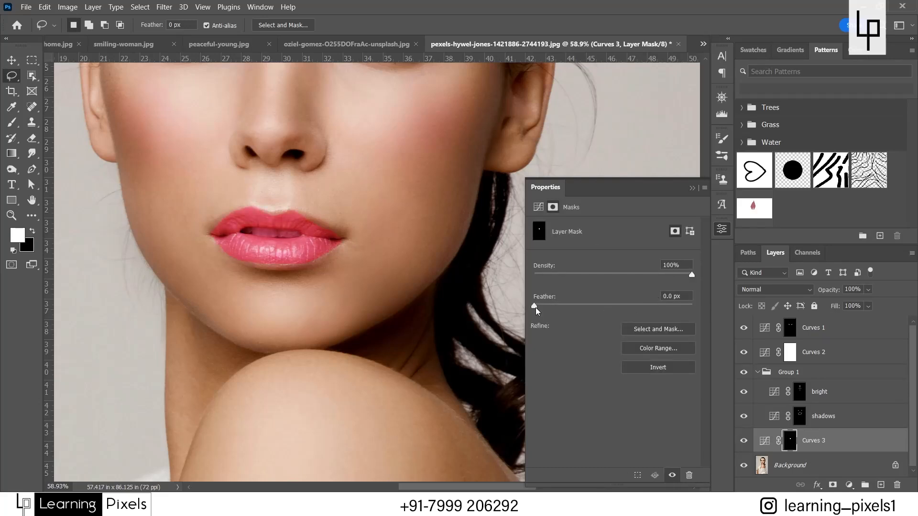
left_click_drag(581, 303, 601, 304)
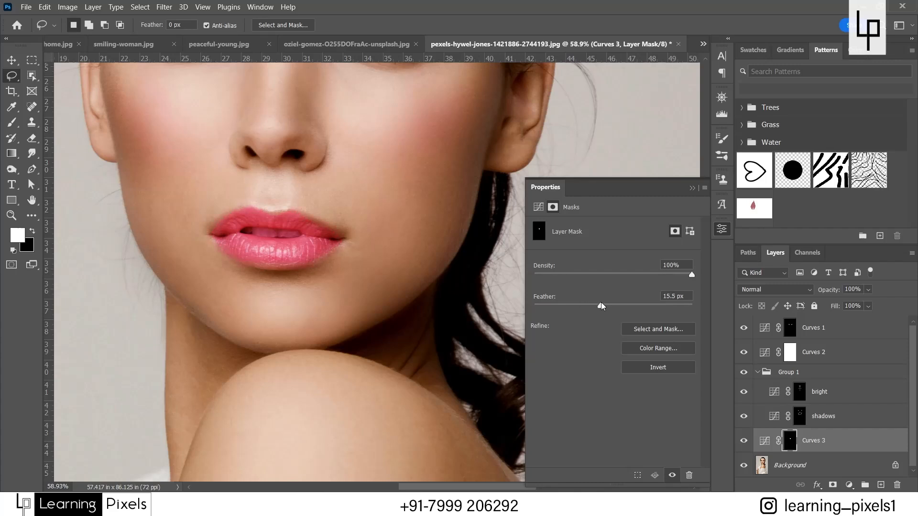
left_click(11, 60)
scroll(314, 255, "down", 3)
scroll(314, 256, "down", 2)
scroll(304, 257, "up", 1)
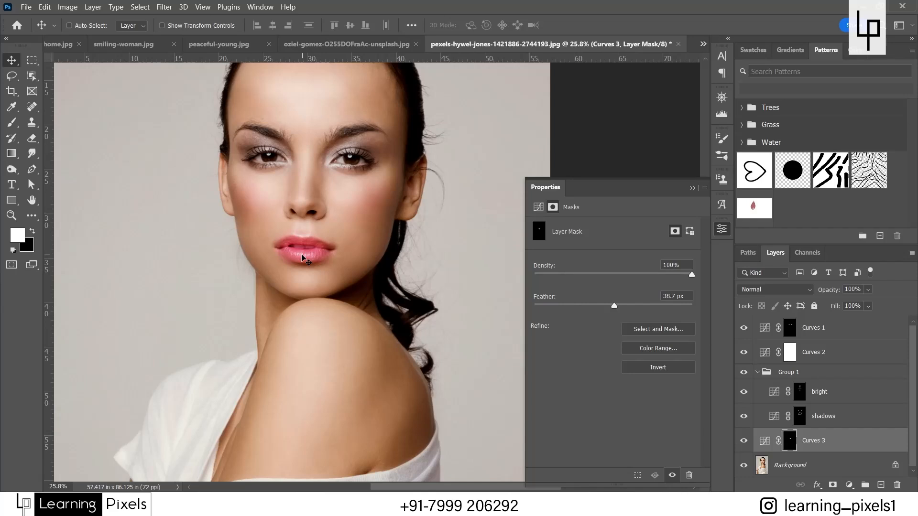
scroll(306, 249, "down", 1)
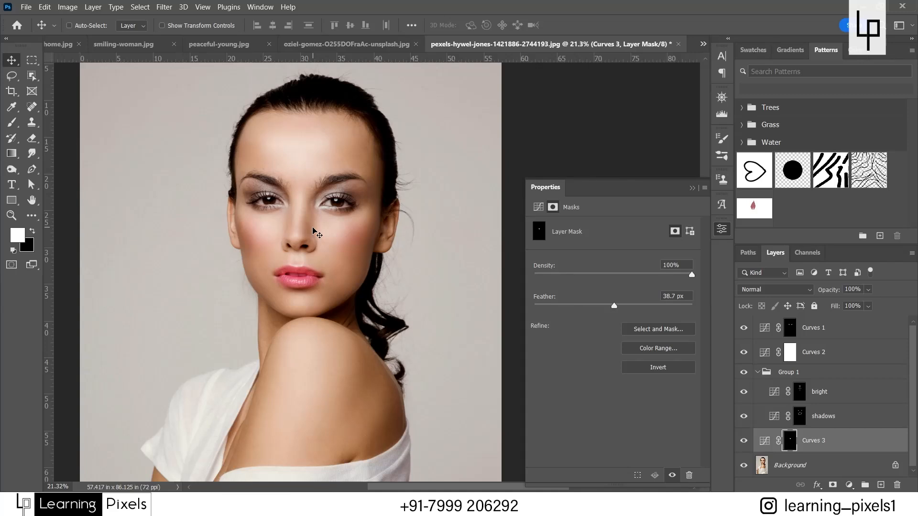
Delete every layer and group above the Background and add an Exposure adjustment layer
left_click(832, 330, "shift")
key("Delete")
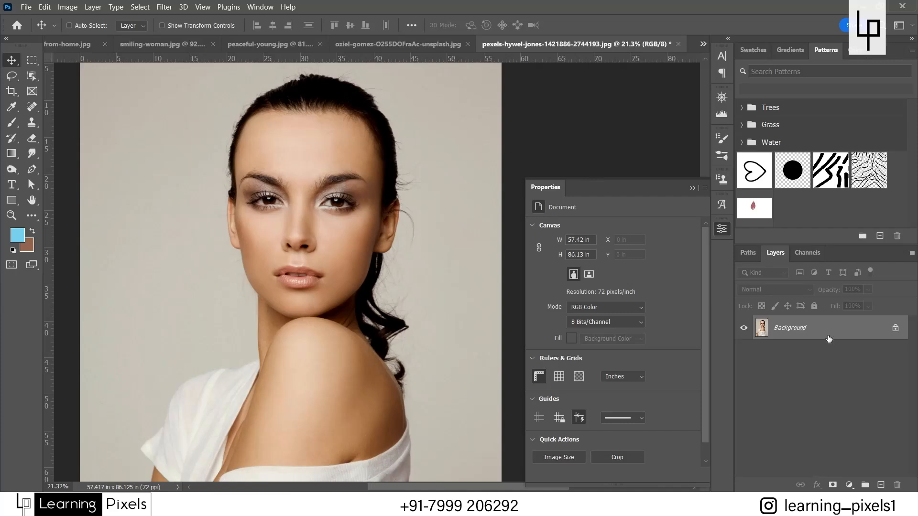
left_click(849, 483)
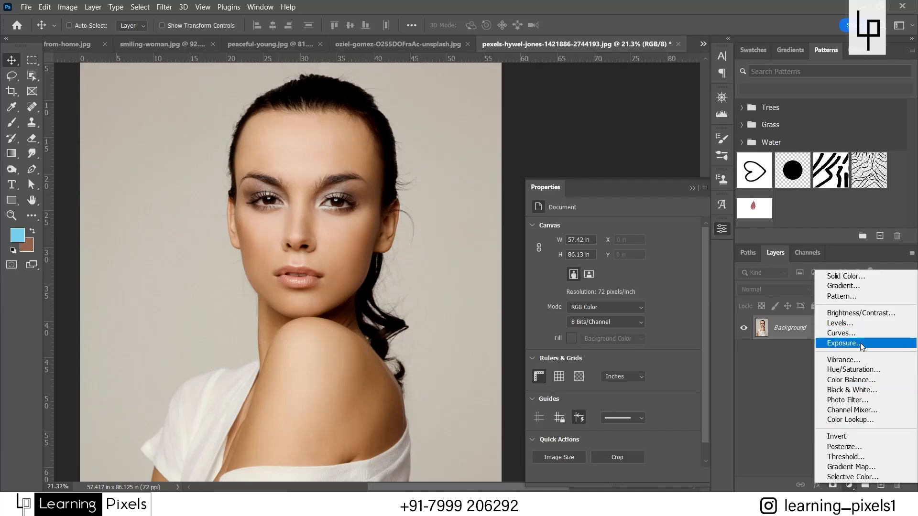
left_click(861, 345)
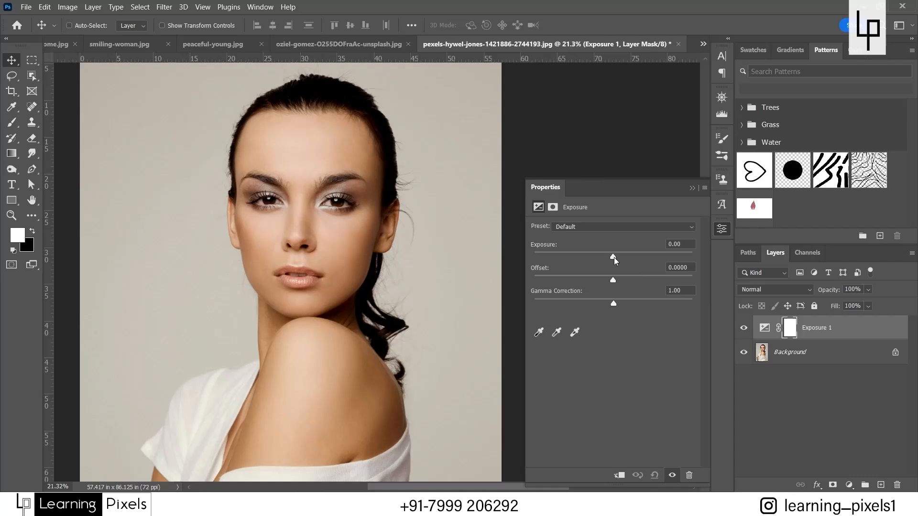
Try Exposure values of +1.11 and -1.11 on the portrait and reset Exposure to 0
left_click_drag(614, 258, 626, 258)
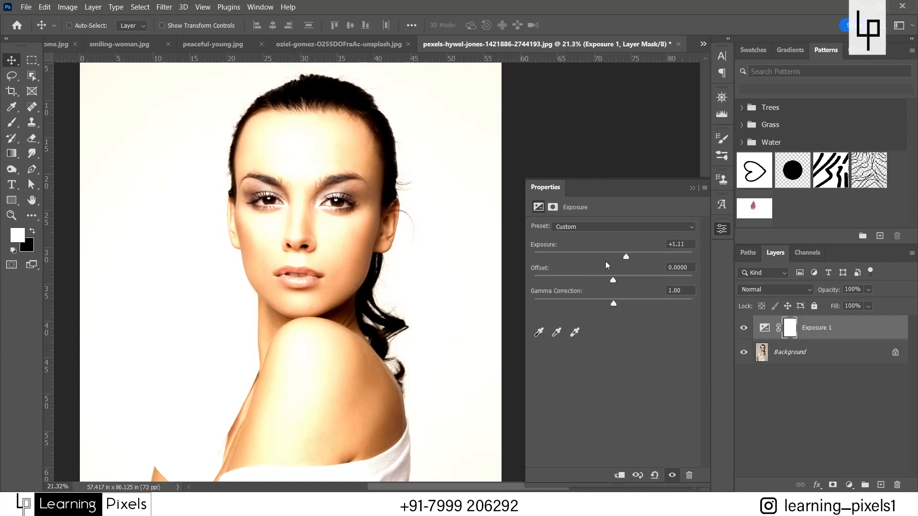
left_click_drag(627, 257, 601, 259)
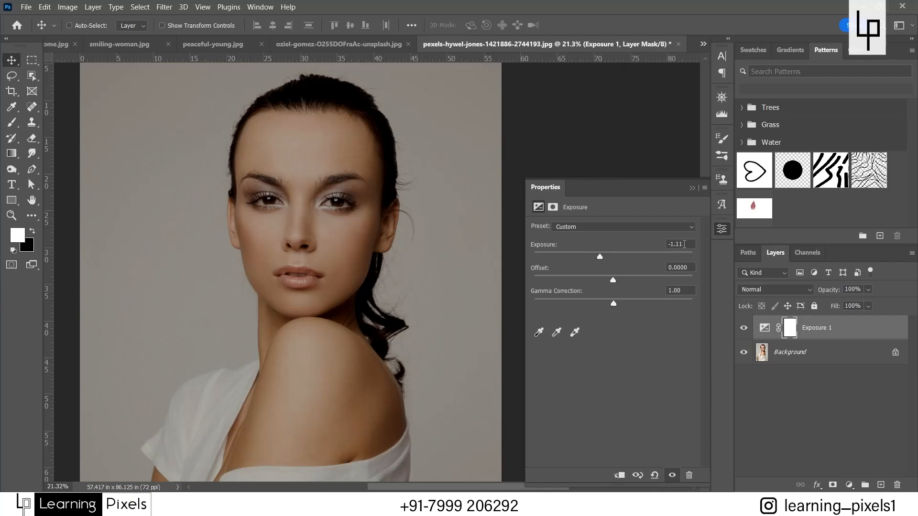
left_click_drag(686, 245, 623, 233)
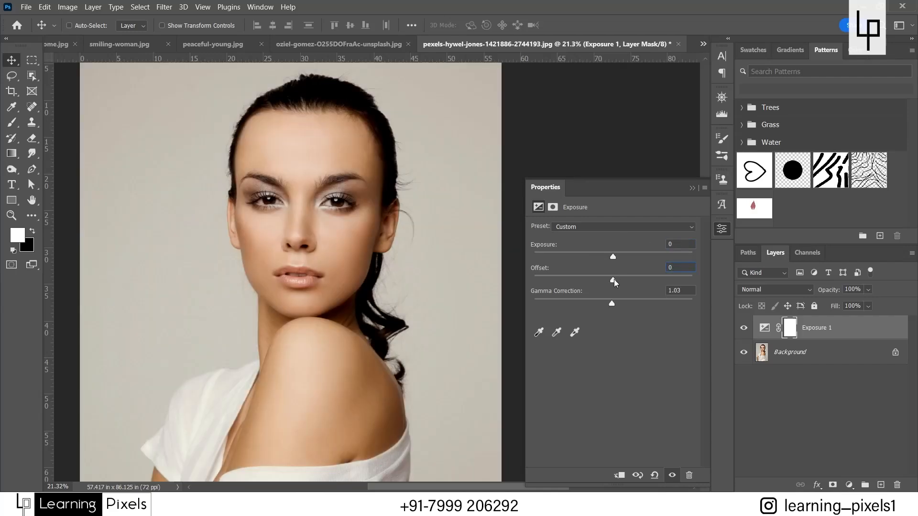
Set the Exposure layer's Offset to -0.0189 and Gamma Correction to 1.29, and look over the available presets
left_click_drag(615, 282, 601, 306)
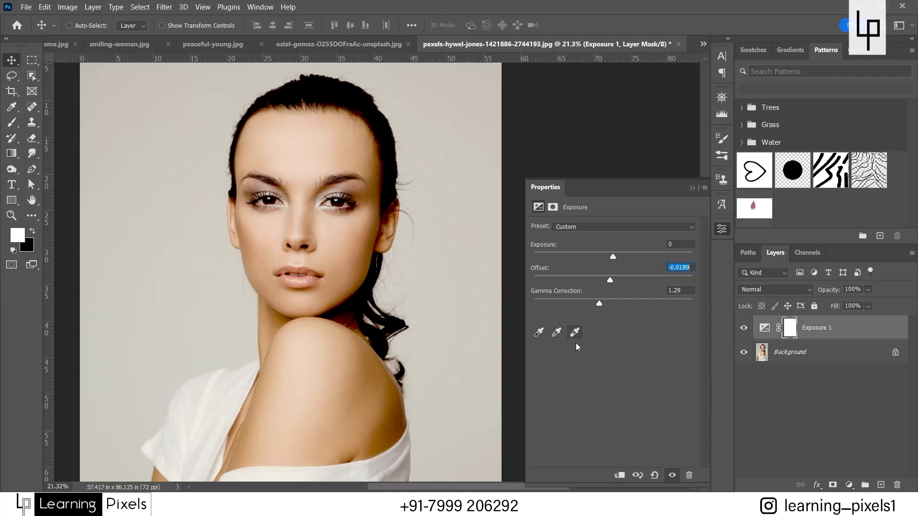
left_click(587, 226)
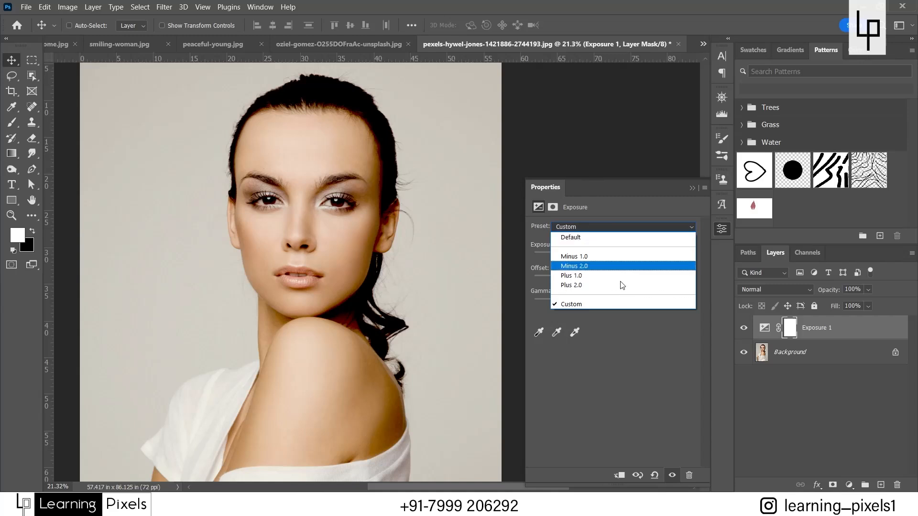
left_click(619, 337)
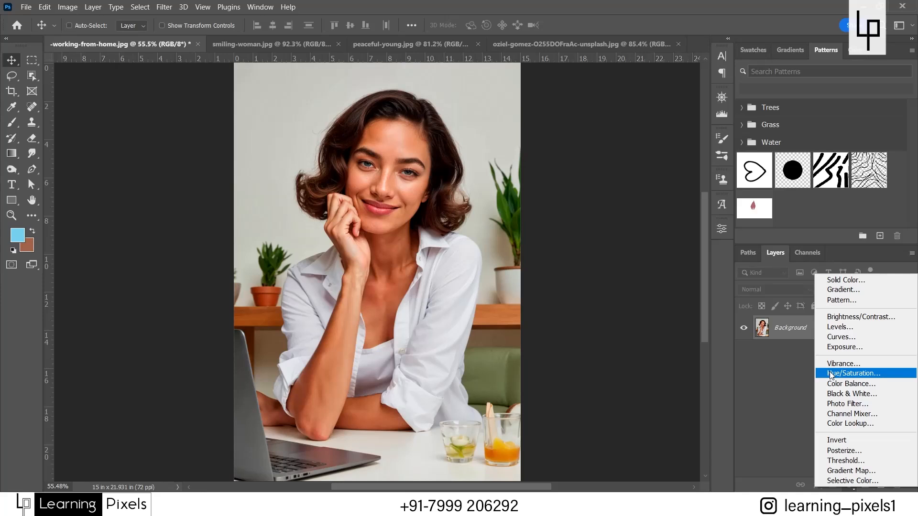
In the working-from-home portrait, open the foreground colour for editing and shift its hue to 205° and on to 223°
left_click(425, 192)
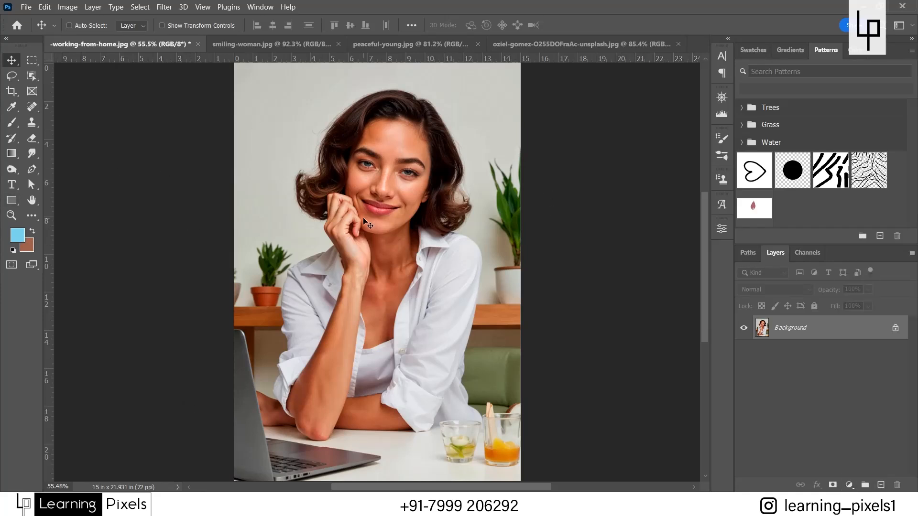
left_click(17, 235)
left_click_drag(597, 157, 328, 123)
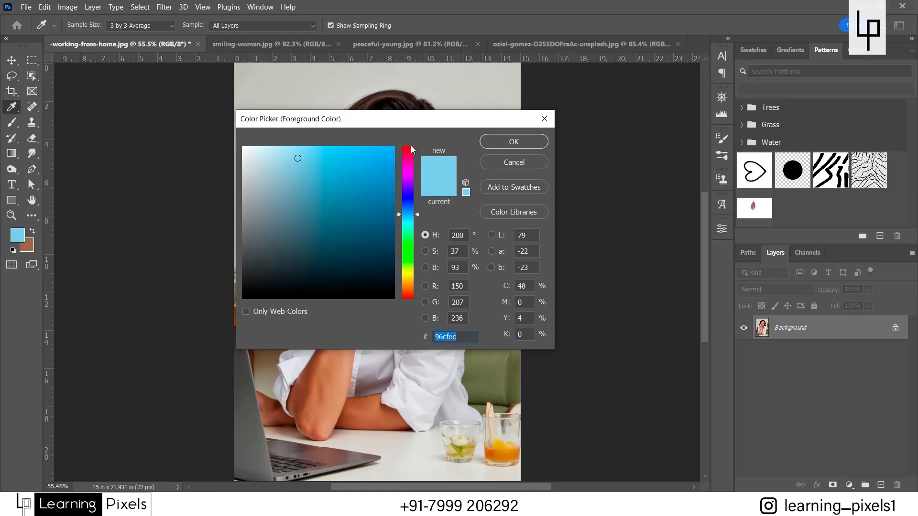
left_click_drag(412, 145, 409, 215)
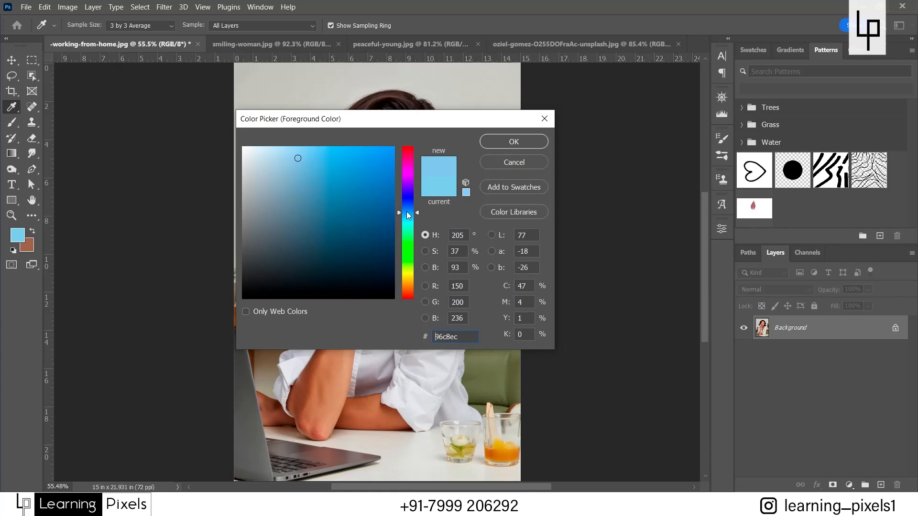
left_click_drag(411, 160, 417, 201)
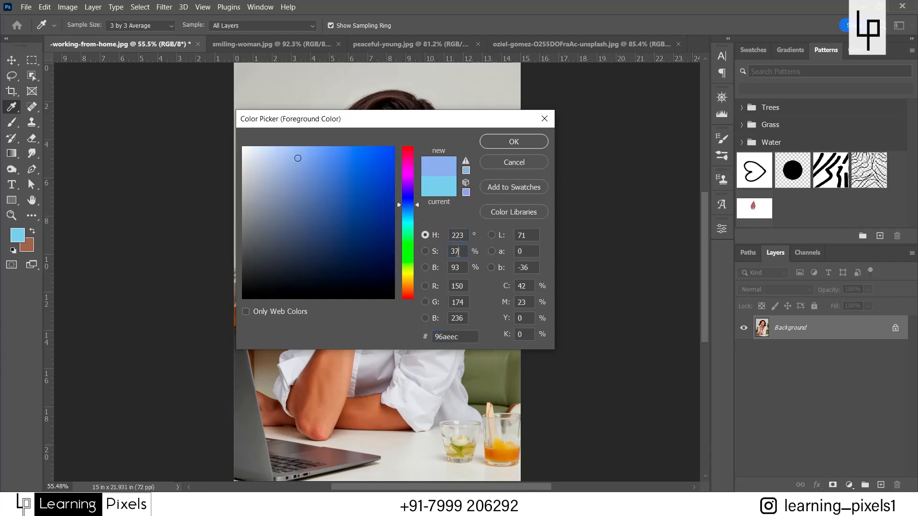
Examine the HSB, RGB and CMYK value fields of the foreground colour
left_click(457, 269)
left_click(459, 236)
left_click(458, 318)
double_click(521, 318)
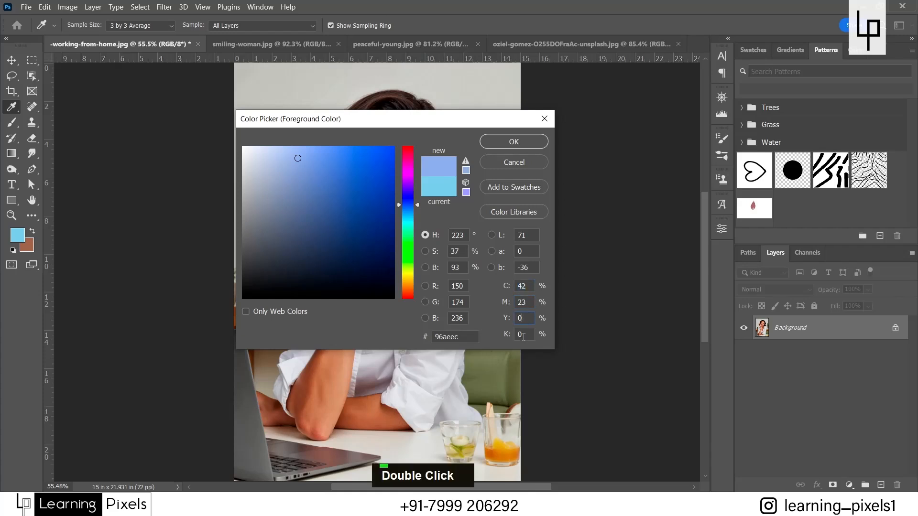
left_click(523, 335)
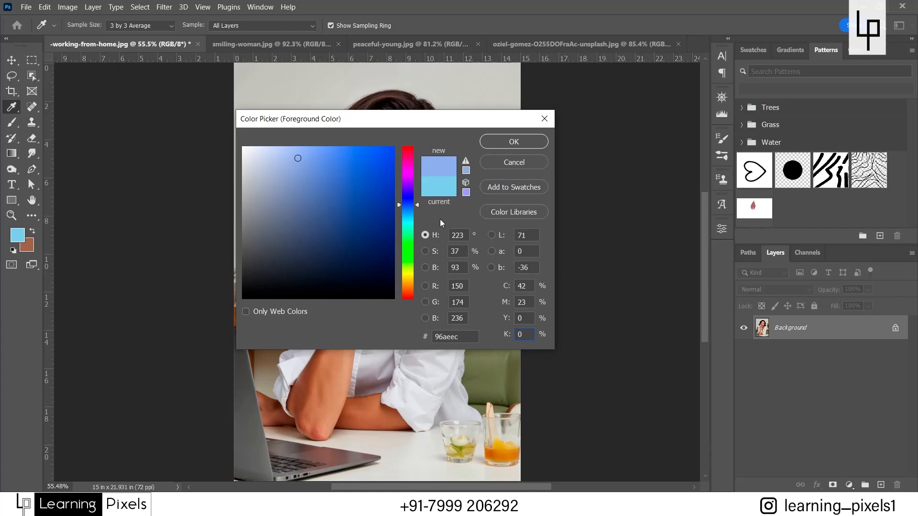
double_click(455, 287)
double_click(458, 302)
double_click(460, 319)
left_click(526, 286)
double_click(455, 235)
left_click(458, 252)
Try hues of 337° and 356° for the foreground colour and pick the red e45862
mouse_move(409, 162)
left_mouse_down()
mouse_move(409, 152)
mouse_move(408, 287)
mouse_move(406, 153)
mouse_move(408, 283)
mouse_move(411, 160)
left_mouse_up()
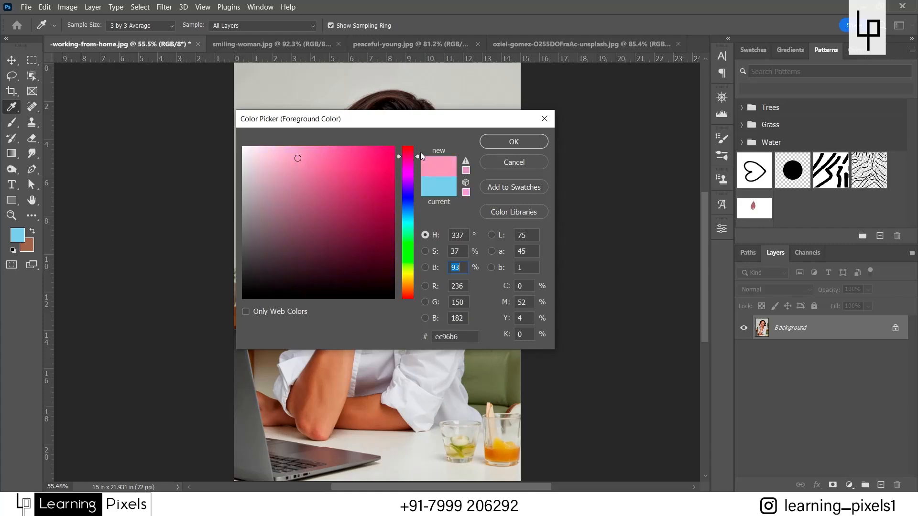
left_click_drag(420, 155, 417, 153)
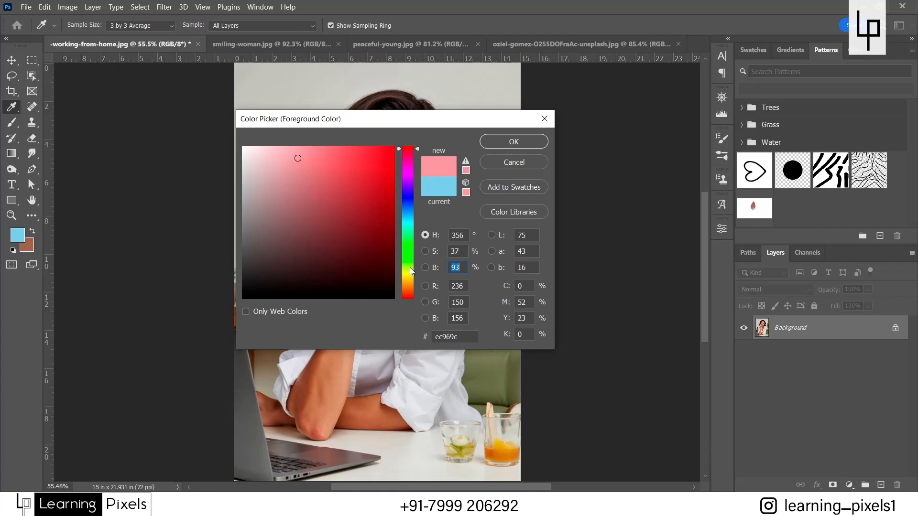
left_click(346, 162)
left_click_drag(346, 163, 336, 163)
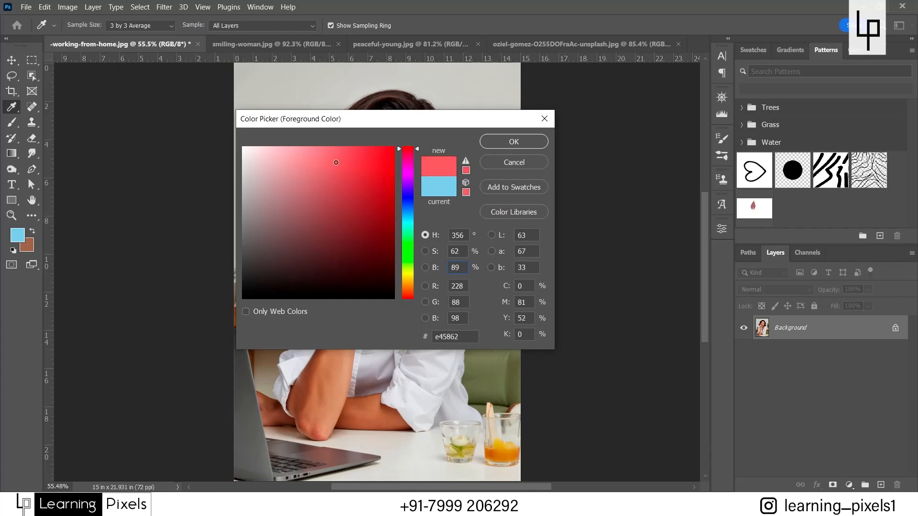
Compare the hue 0° reds fa7777, ff0202, f76262 and f01818 to demonstrate different saturation levels
left_click(323, 150)
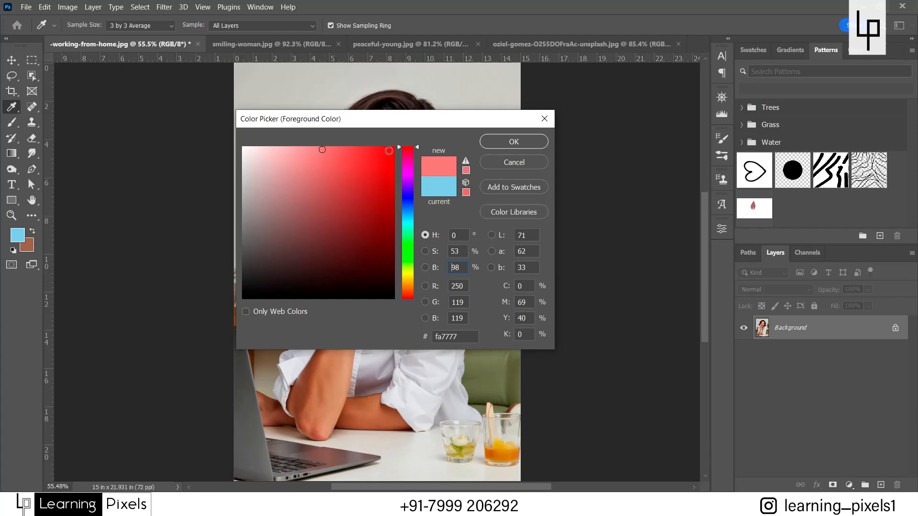
left_click(393, 147)
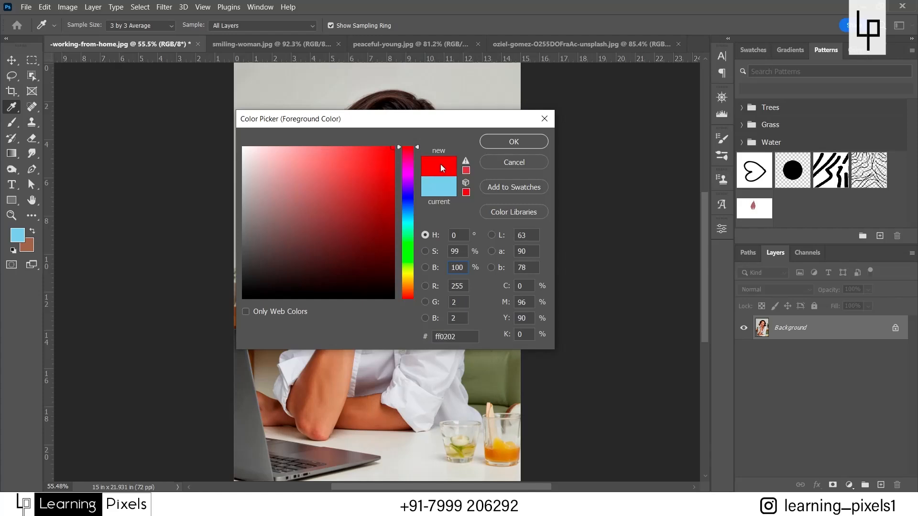
left_click(335, 151)
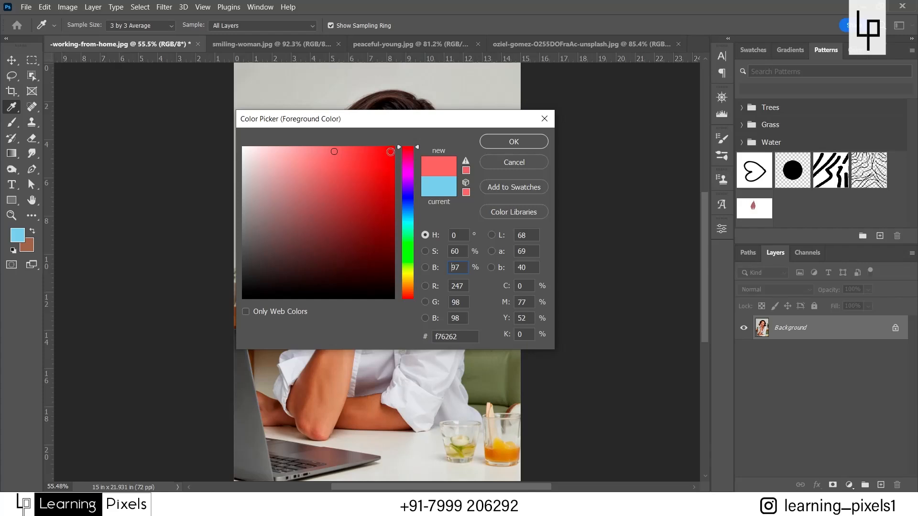
mouse_move(335, 152)
left_mouse_down()
mouse_move(243, 151)
mouse_move(380, 156)
left_mouse_up()
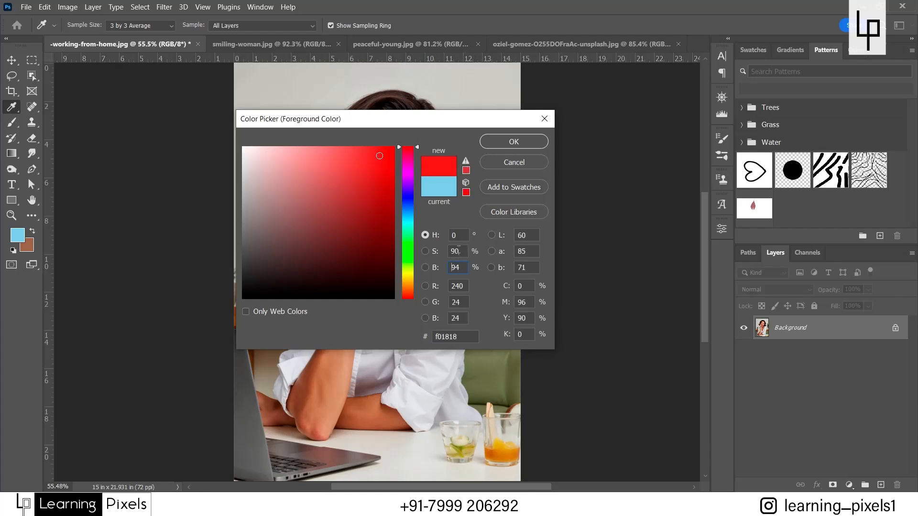
left_click_drag(464, 252, 446, 250)
left_click(446, 250)
Raise the saturation to 100%, change the hue to 65°, and pick the unsaturated light grey e8e8e8
left_click_drag(374, 158, 402, 151)
left_click(403, 271)
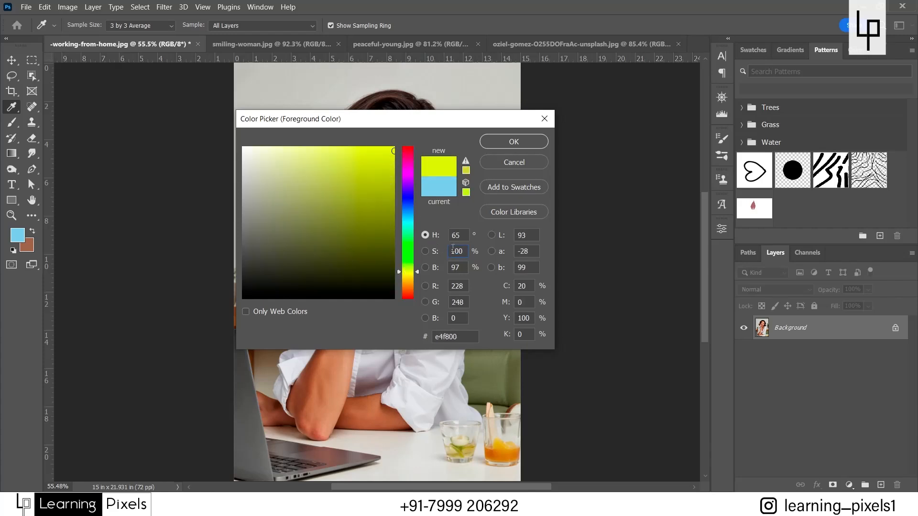
left_click(243, 161)
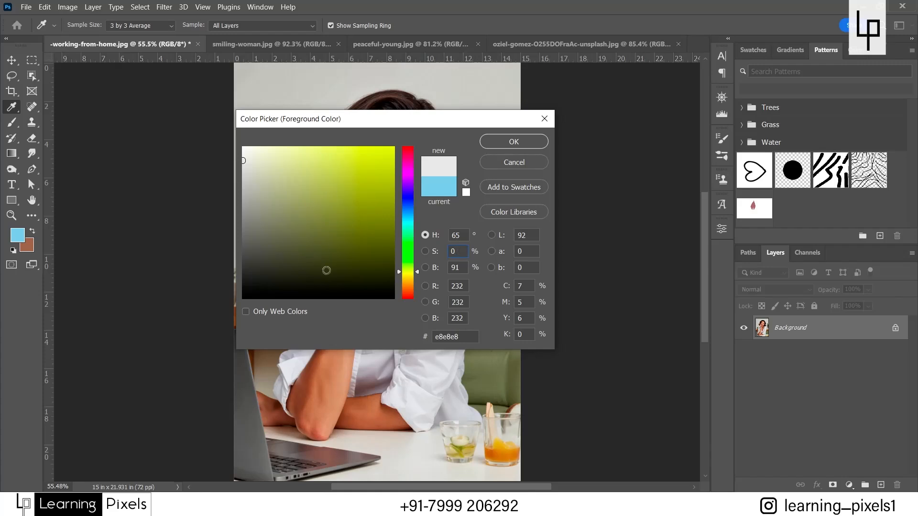
Demonstrate brightness at hue 65° by picking yellow d0d967, darkening it to black 000000, and brightening it to f2ff62
left_click(324, 176)
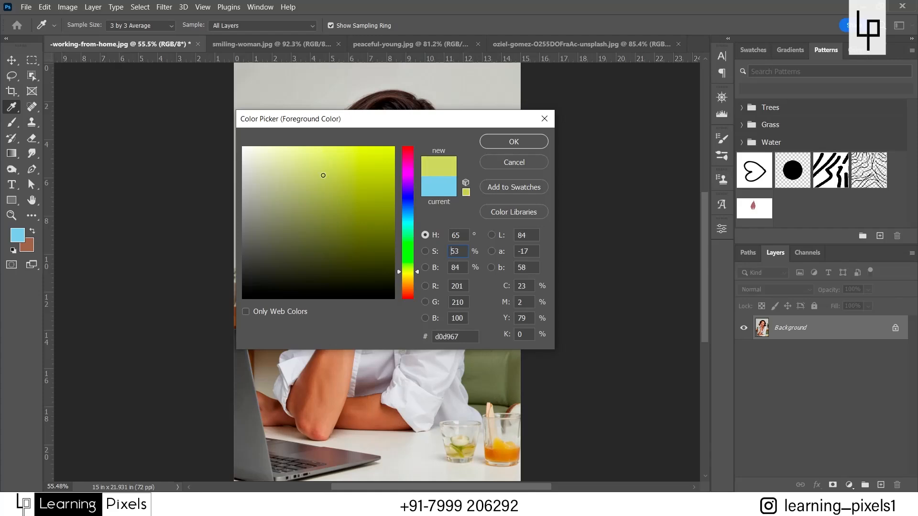
mouse_move(324, 176)
left_mouse_down()
mouse_move(322, 213)
mouse_move(342, 165)
mouse_move(339, 313)
left_mouse_up()
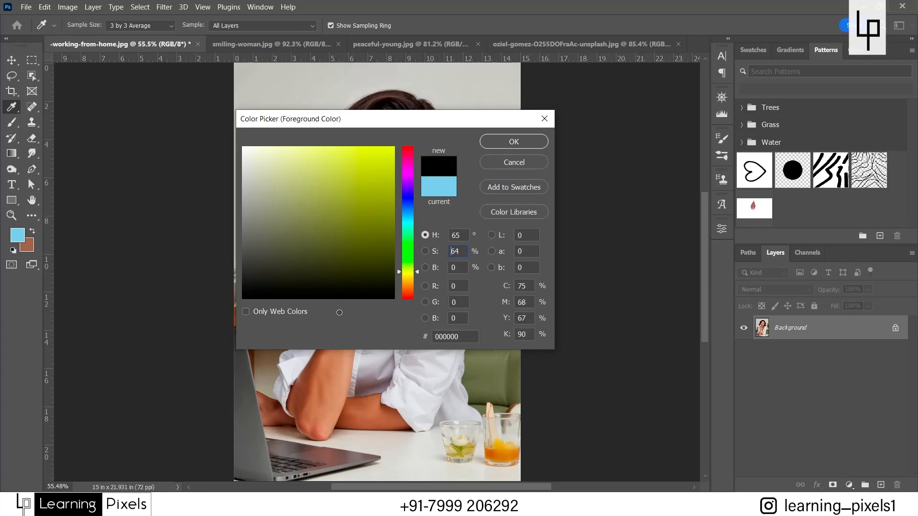
left_click(460, 268)
left_click_drag(338, 158, 337, 137)
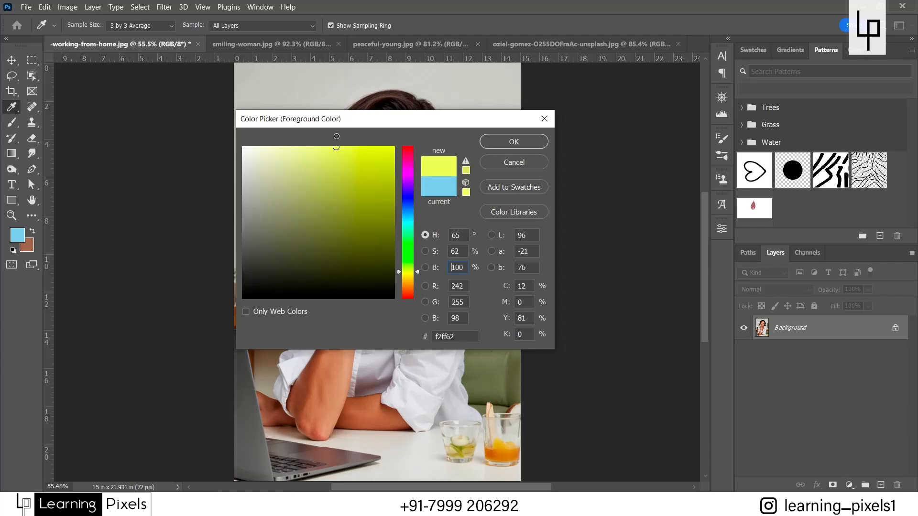
Shift the foreground hue to 86° and pick the full-brightness green aeff44
double_click(449, 268)
left_click(356, 147)
left_click(411, 263)
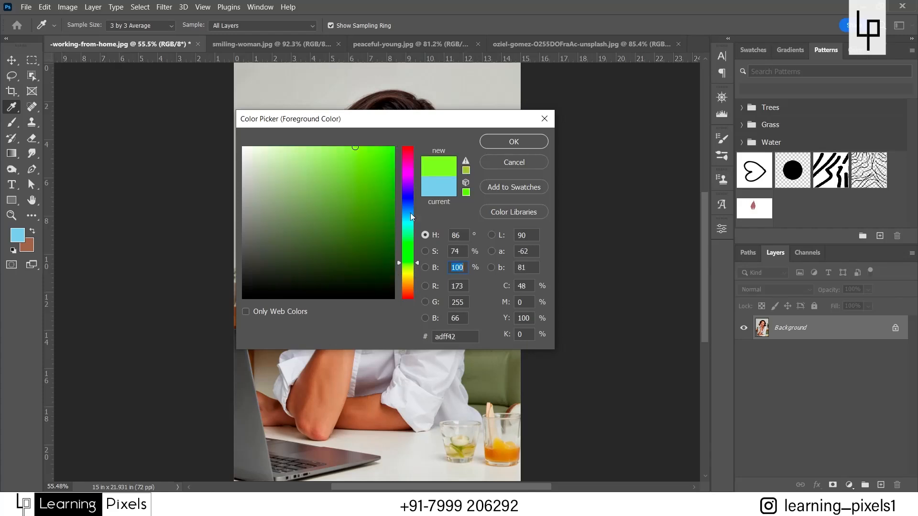
left_click(351, 147)
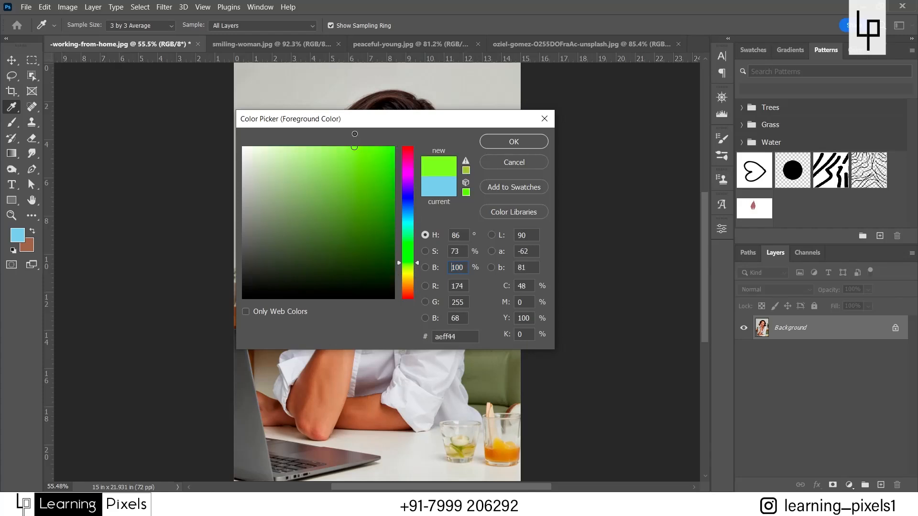
Lower the saturation to 0% at 100% brightness to get white ffffff, sample more saturated greens, and discard the colour change
left_click(462, 267)
left_click_drag(354, 151, 242, 146)
left_click(462, 252)
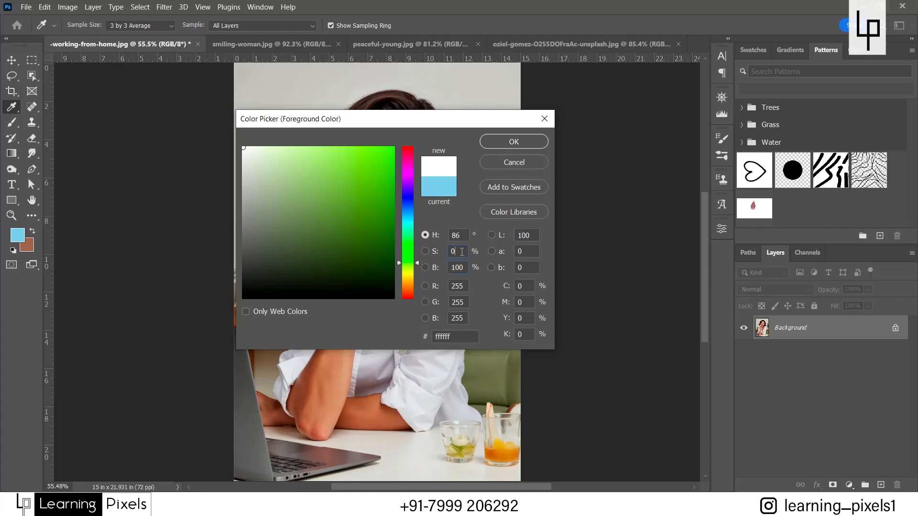
key("Tab")
left_click_drag(263, 164, 383, 167)
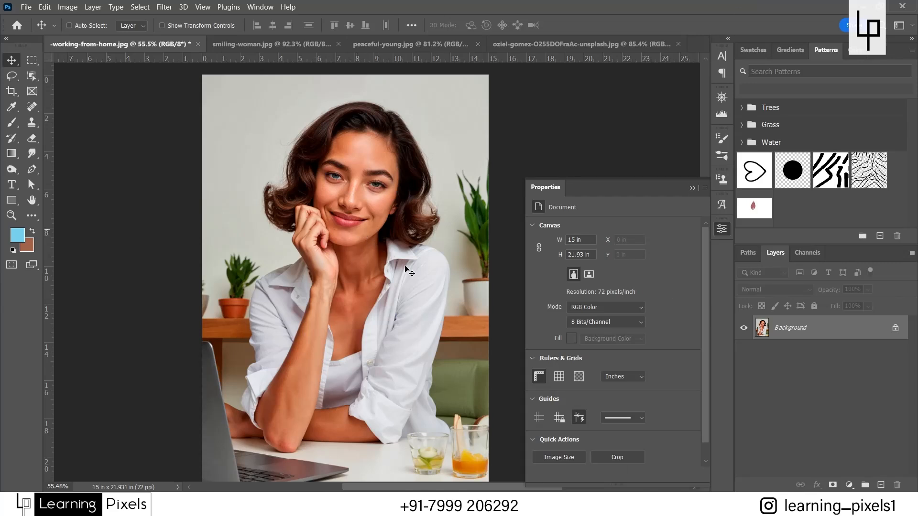
Add a Hue/Saturation adjustment layer above the Background and compare its sliders with the foreground colour's HSB fields
left_click(850, 485)
left_click(862, 373)
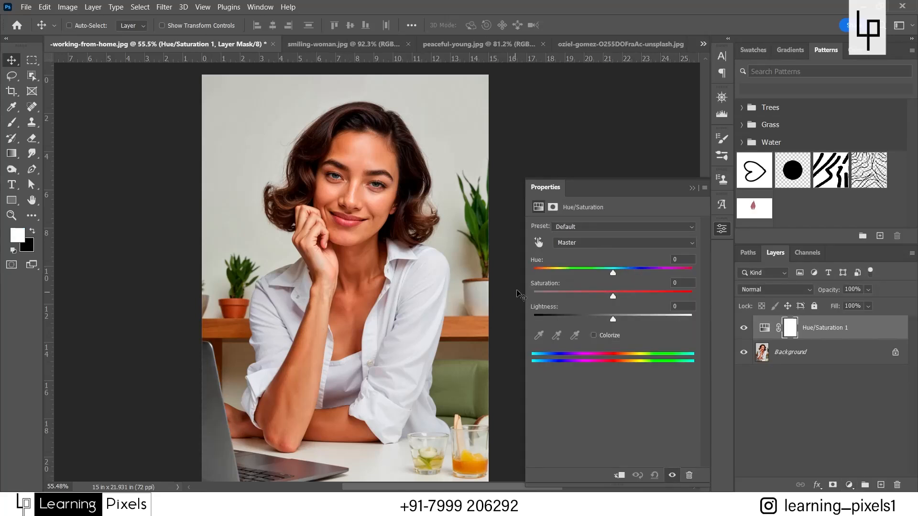
left_click(23, 236)
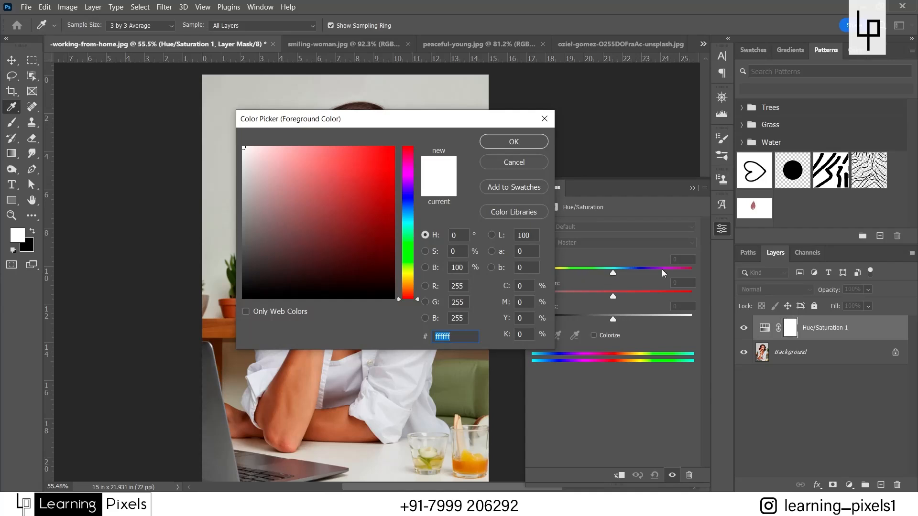
left_click(508, 163)
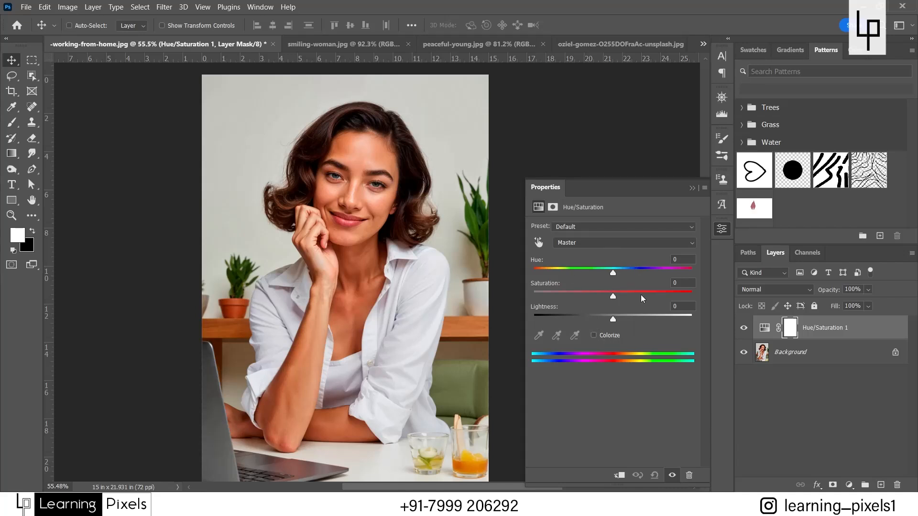
left_click(18, 235)
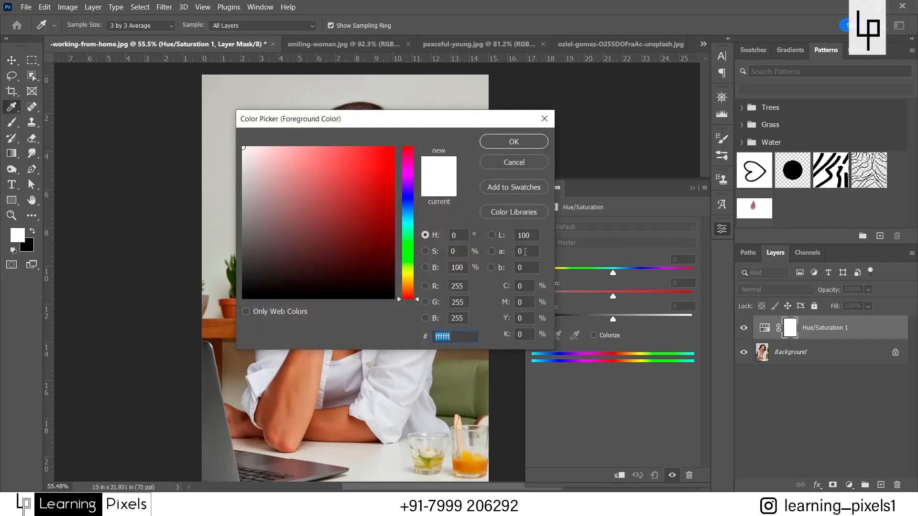
left_click(455, 267)
left_click(514, 162)
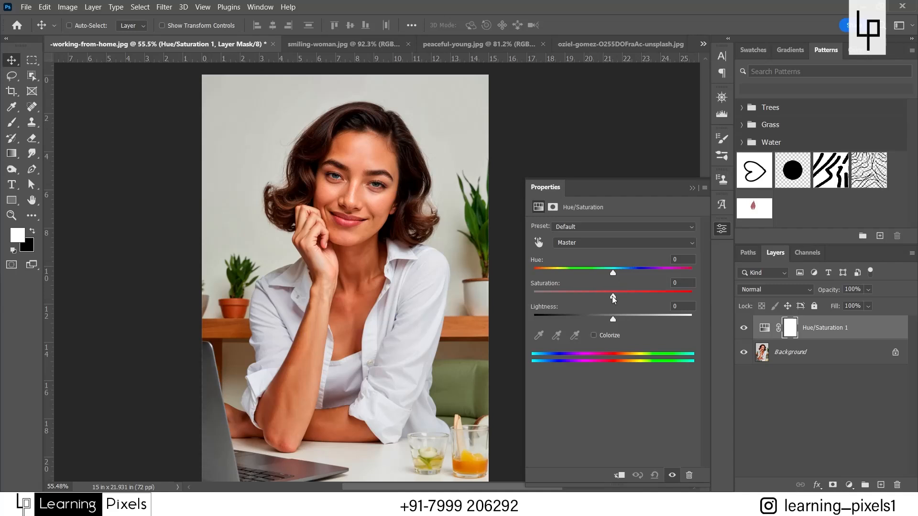
Desaturate the portrait with Saturation -100, restore it to 0, and desaturate it to -100 again
left_click_drag(613, 298, 495, 301)
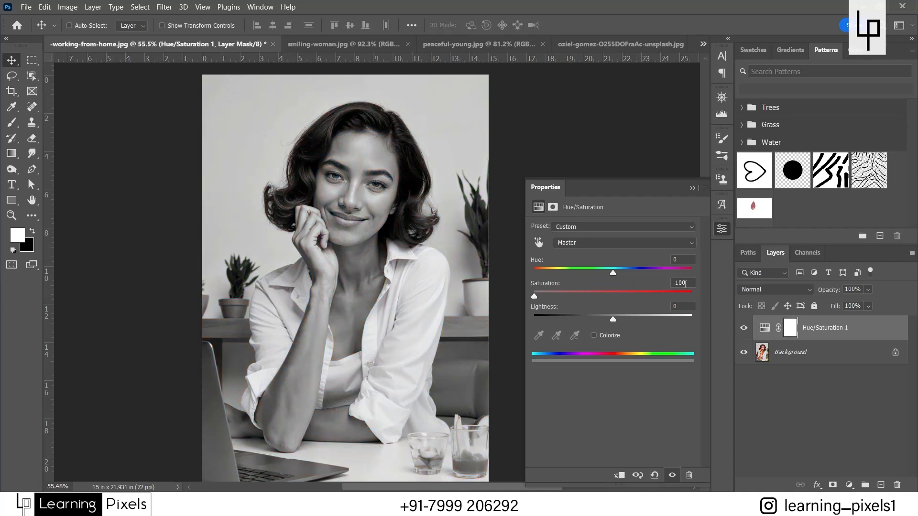
left_click(684, 284)
type("0")
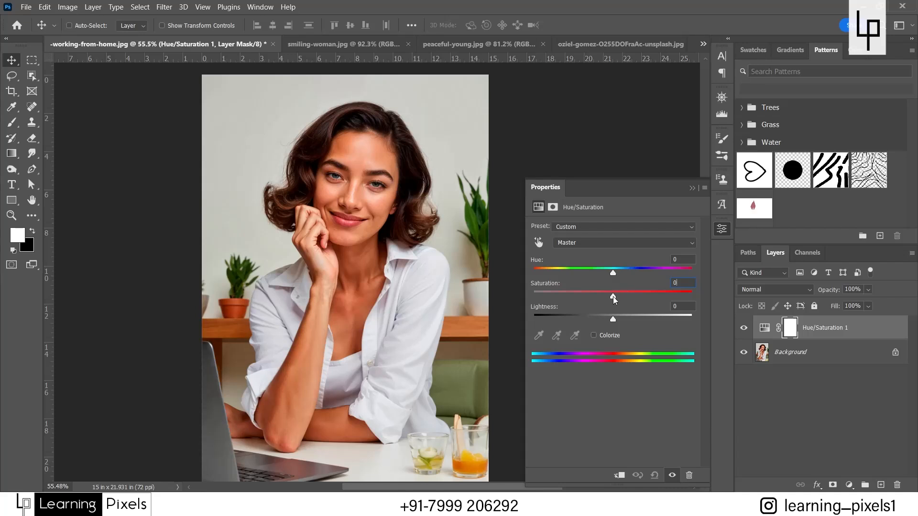
left_click_drag(614, 297, 508, 301)
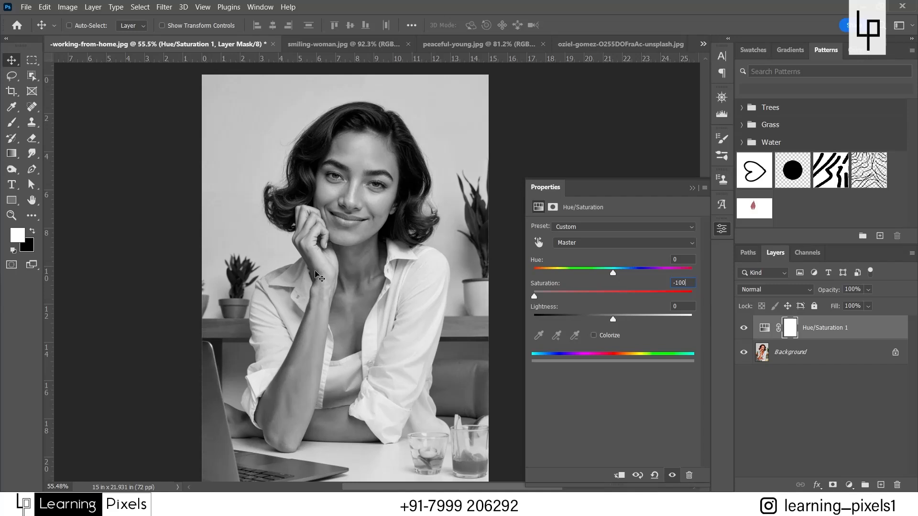
Raise the Saturation to +39 and toggle the Hue/Saturation layer's visibility to compare before and after
left_click(535, 297)
left_click_drag(535, 298, 645, 297)
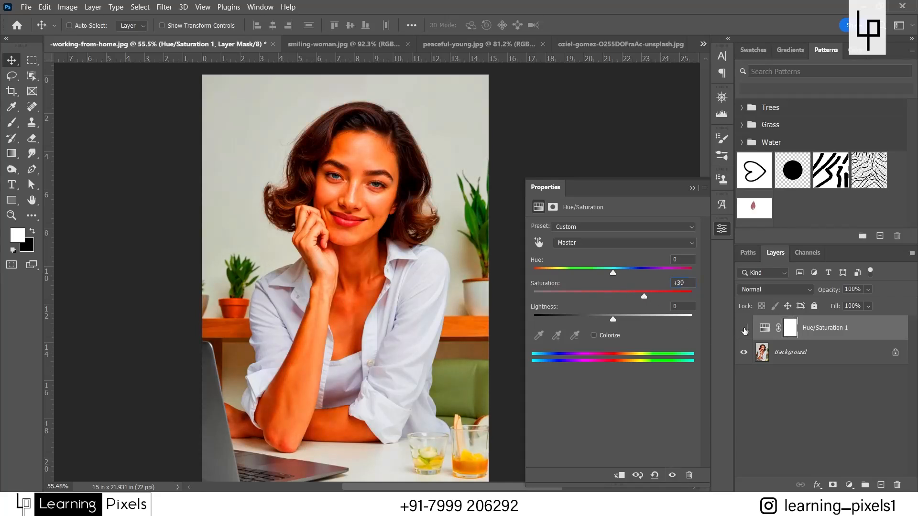
left_click(744, 328)
left_click(743, 329)
left_click(744, 328)
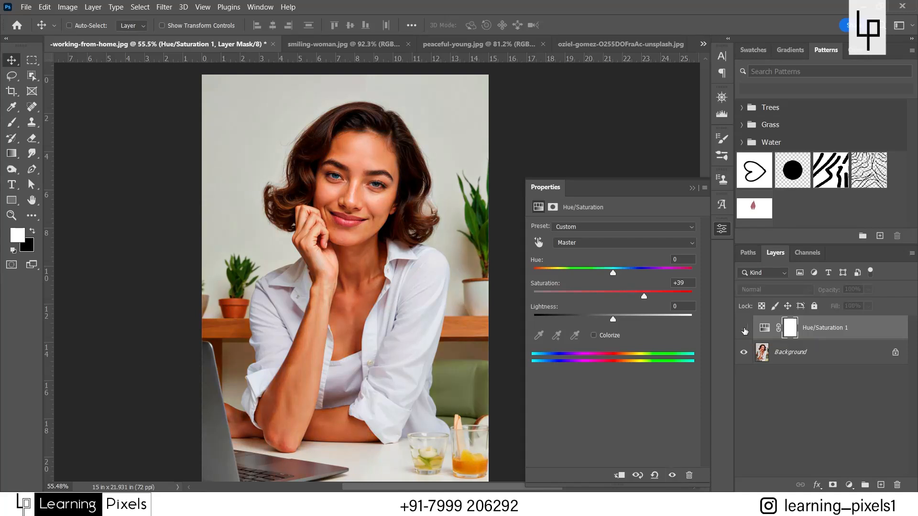
left_click(744, 330)
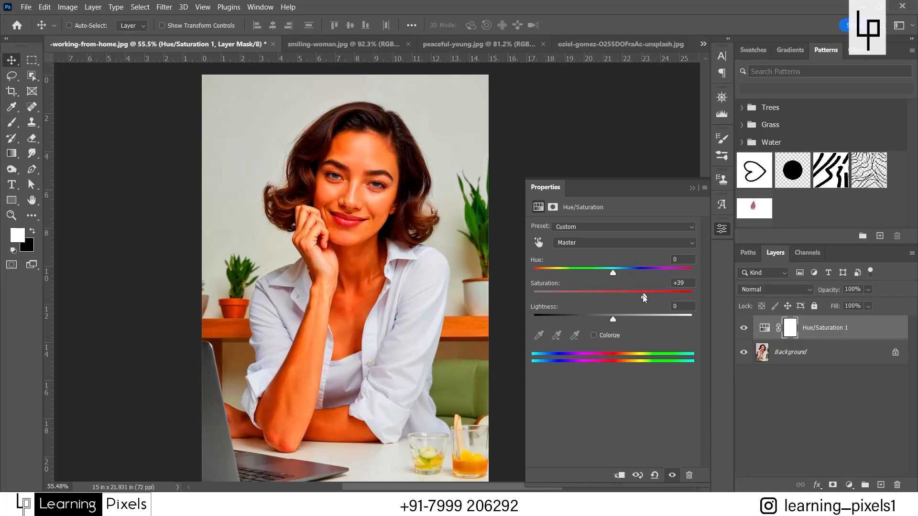
Push the Saturation to the extreme of +100 and reset it to 0
left_click_drag(644, 296, 694, 297)
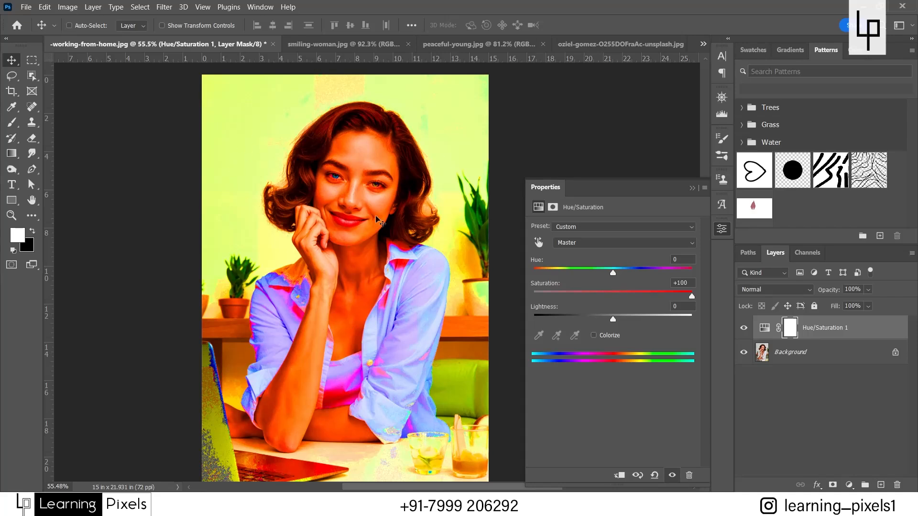
left_click(613, 295)
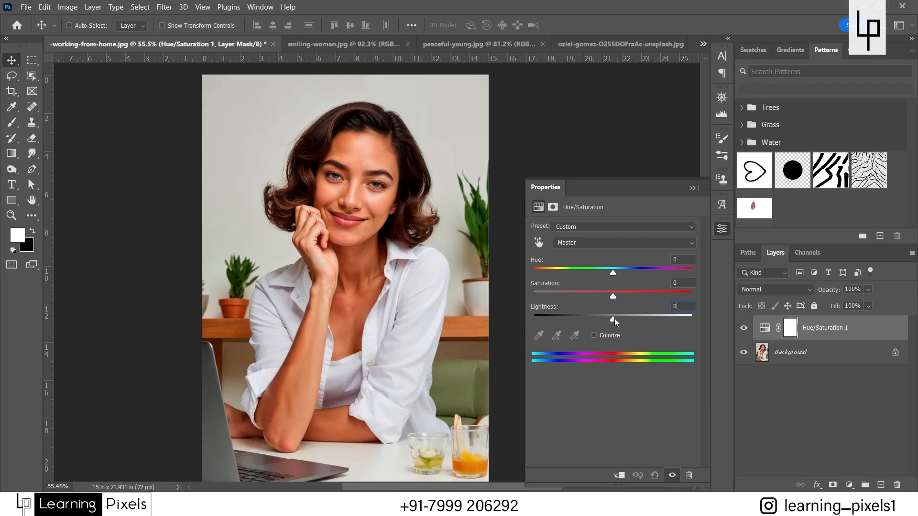
Set the Lightness to -2 and shift the Hue, trying +57 and settling on +36
mouse_move(615, 319)
left_mouse_down()
mouse_move(636, 319)
mouse_move(595, 320)
mouse_move(614, 323)
left_mouse_up()
left_click_drag(614, 275, 617, 277)
key("Down")
key("Down")
left_click_drag(615, 276, 653, 276)
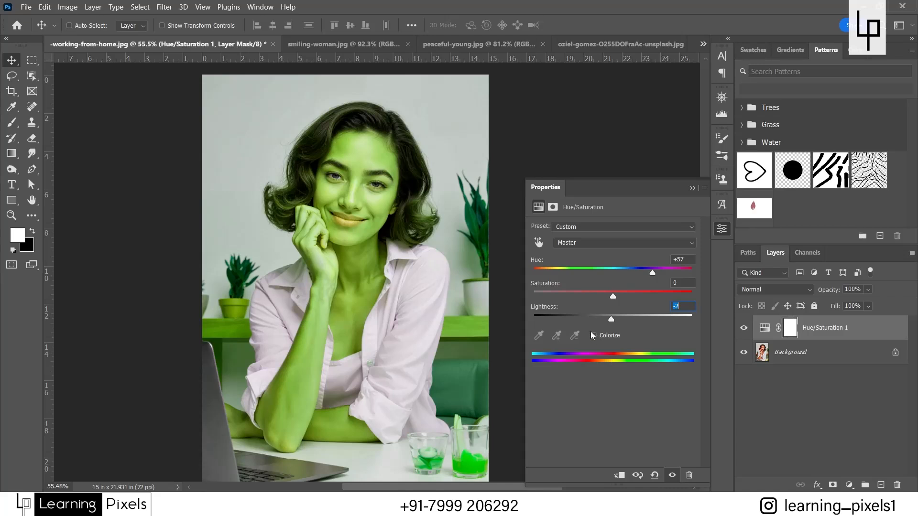
mouse_move(652, 274)
left_mouse_down()
mouse_move(583, 276)
mouse_move(643, 280)
left_mouse_up()
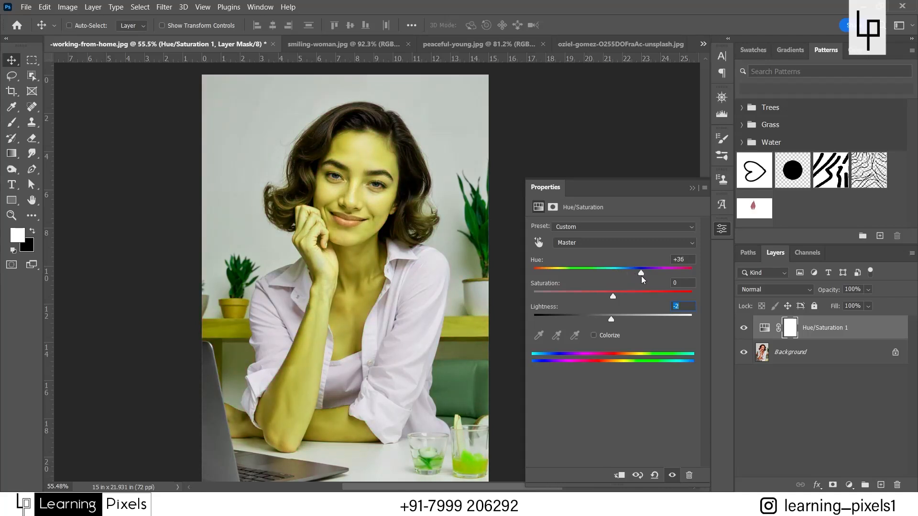
Switch to the peaceful-young.jpg document and add a Hue/Saturation adjustment layer above its Background
left_click(344, 44)
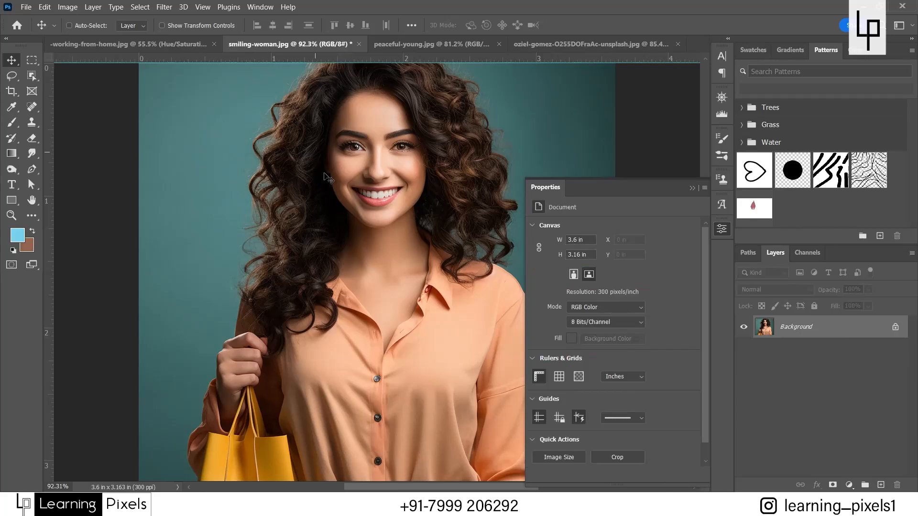
scroll(327, 178, "down", 3)
left_click(416, 44)
scroll(286, 172, "down", 2)
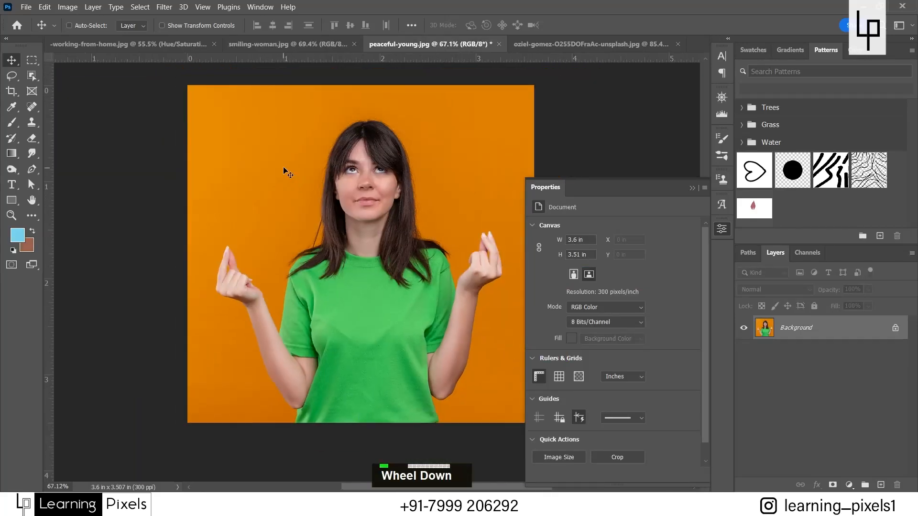
key("space")
left_click_drag(347, 268, 270, 249)
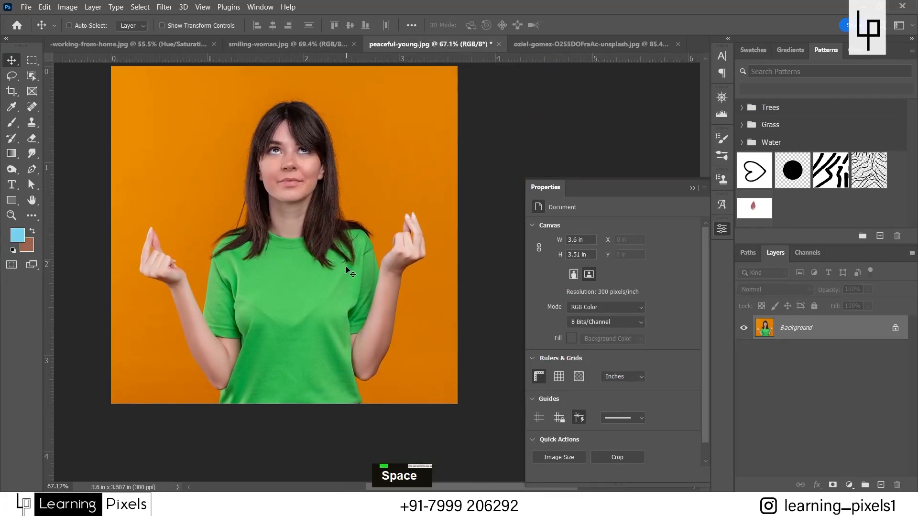
key("space")
left_click_drag(346, 269, 340, 262)
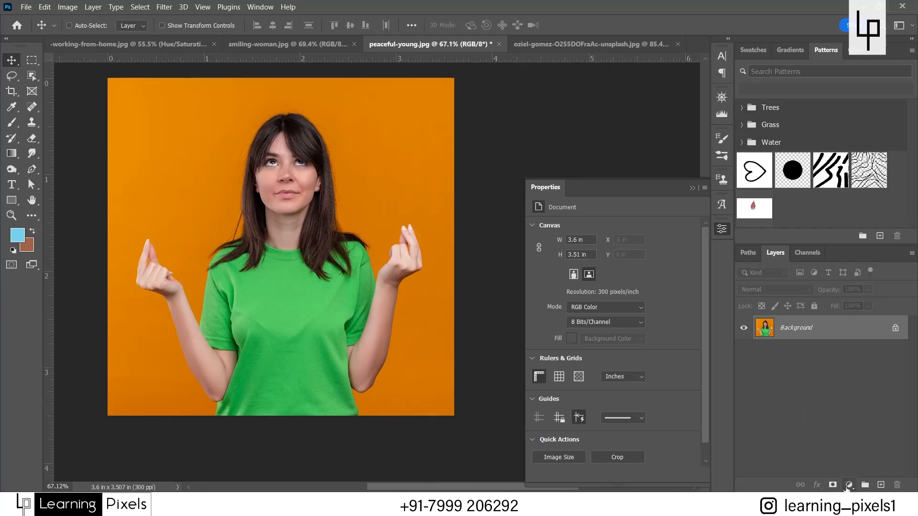
left_click(850, 486)
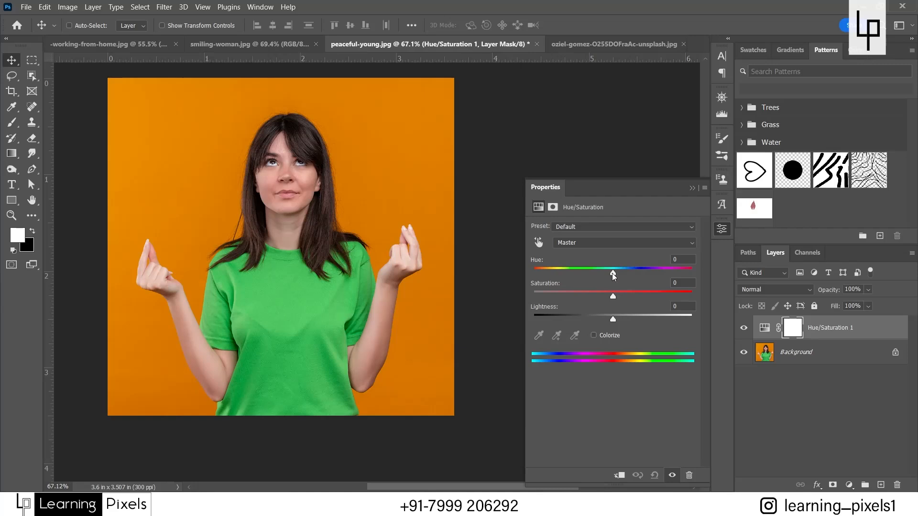
Try a Hue of -180, then recolour the image with Hue -119, Saturation +29 and Lightness -8
left_click_drag(613, 276, 532, 289)
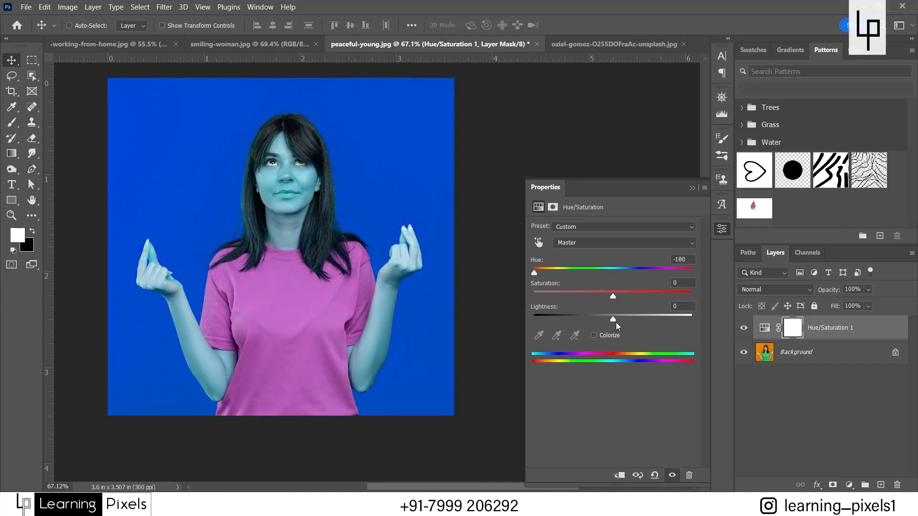
left_click_drag(536, 277, 555, 280)
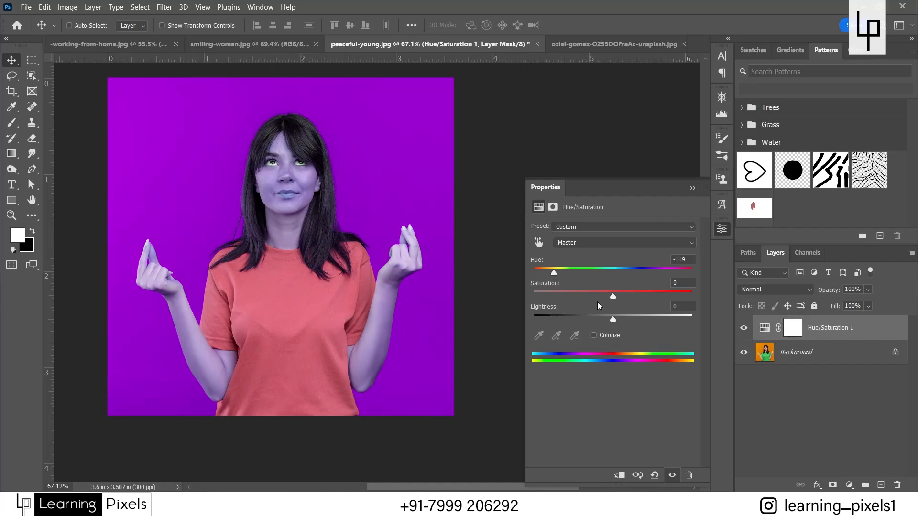
left_click_drag(615, 297, 609, 322)
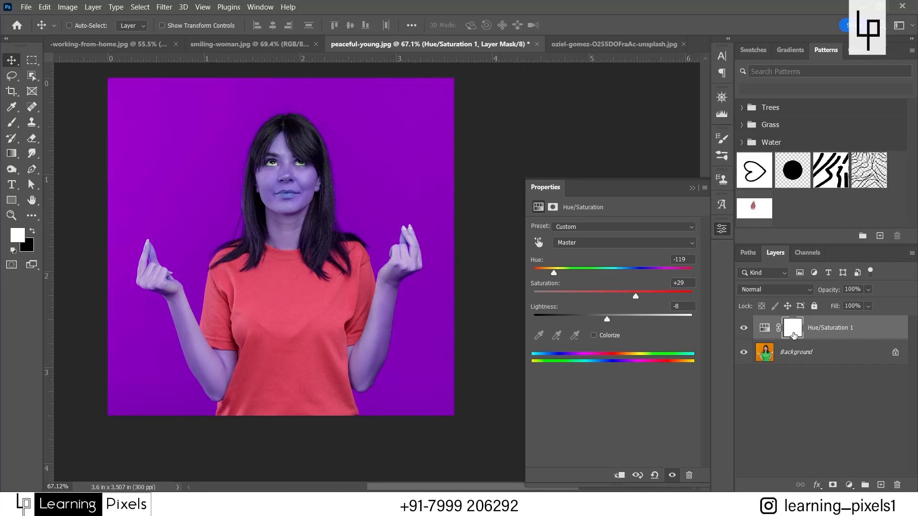
Fill the Hue/Saturation layer mask with black to hide the colour adjustment
left_click(794, 335)
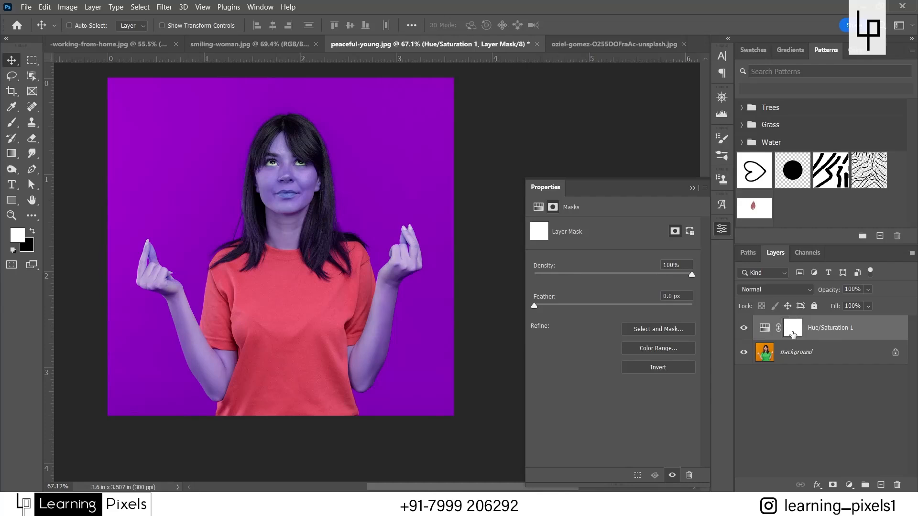
key("ctrl+BackSpace")
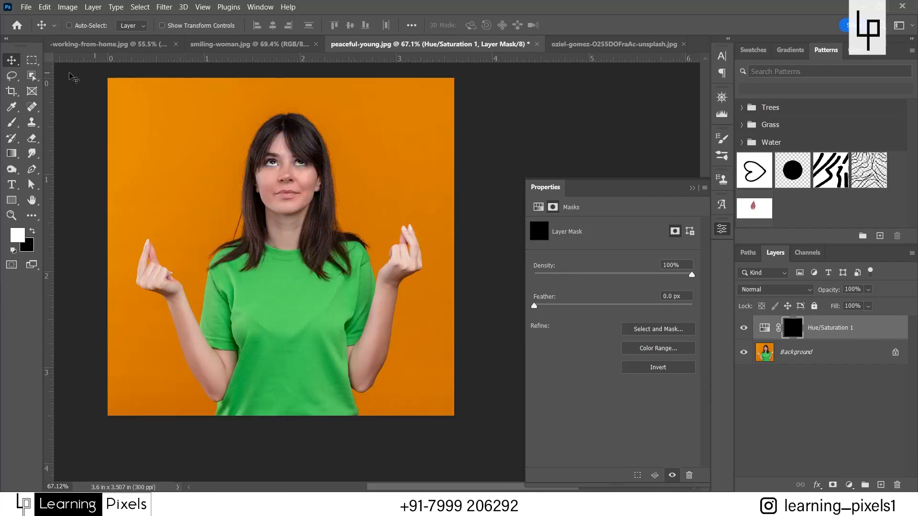
Select the green T-shirt with the Object Selection tool, fill it with white on the Hue/Saturation layer mask, and deselect
left_click(31, 77)
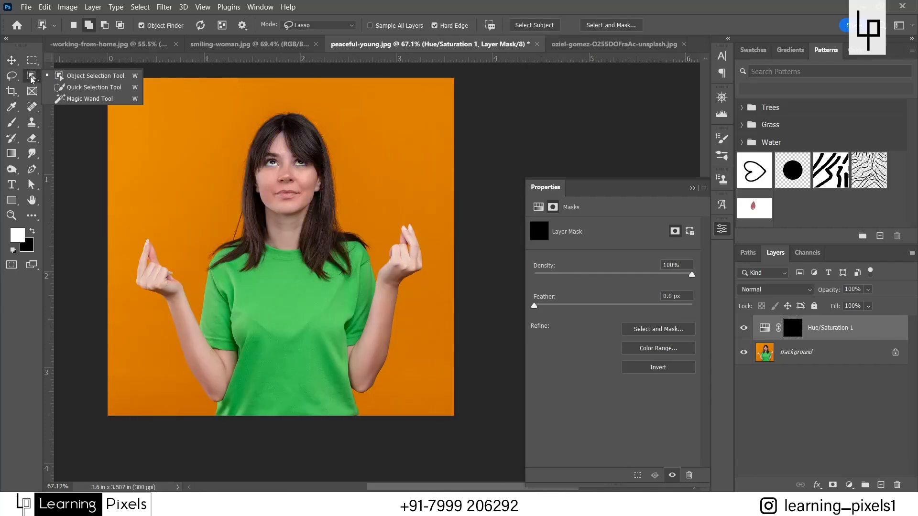
left_click(91, 75)
mouse_move(240, 231)
left_mouse_down()
mouse_move(223, 239)
mouse_move(201, 269)
mouse_move(197, 315)
mouse_move(221, 402)
mouse_move(216, 435)
mouse_move(327, 443)
mouse_move(364, 410)
mouse_move(385, 342)
mouse_move(383, 280)
mouse_move(349, 216)
mouse_move(241, 229)
left_mouse_up()
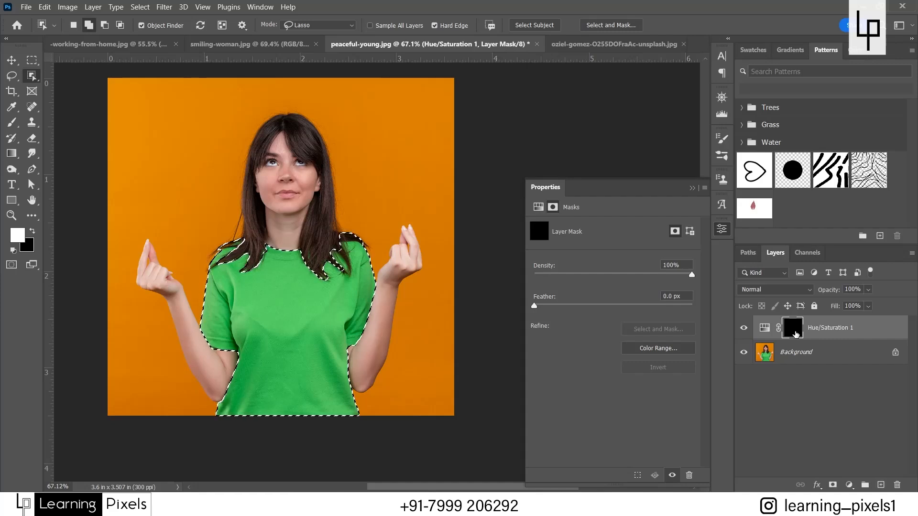
key("alt")
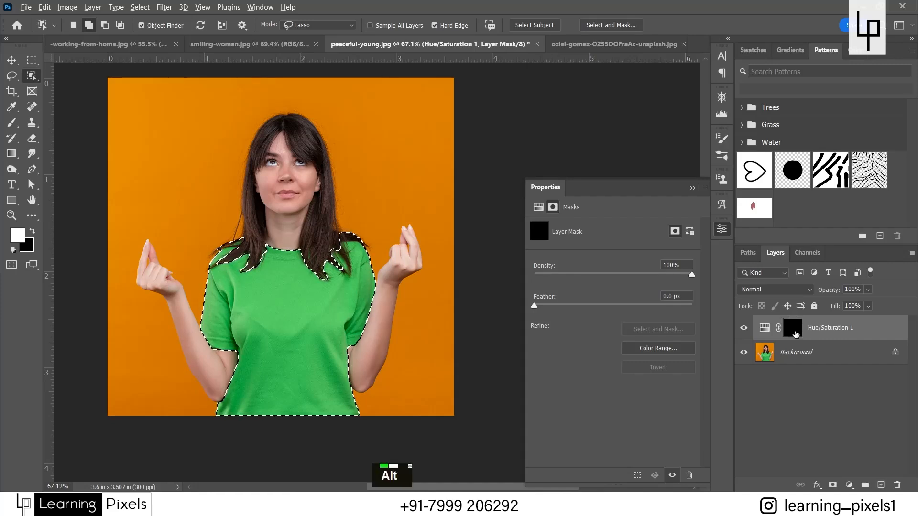
key("alt+BackSpace")
key("ctrl+d")
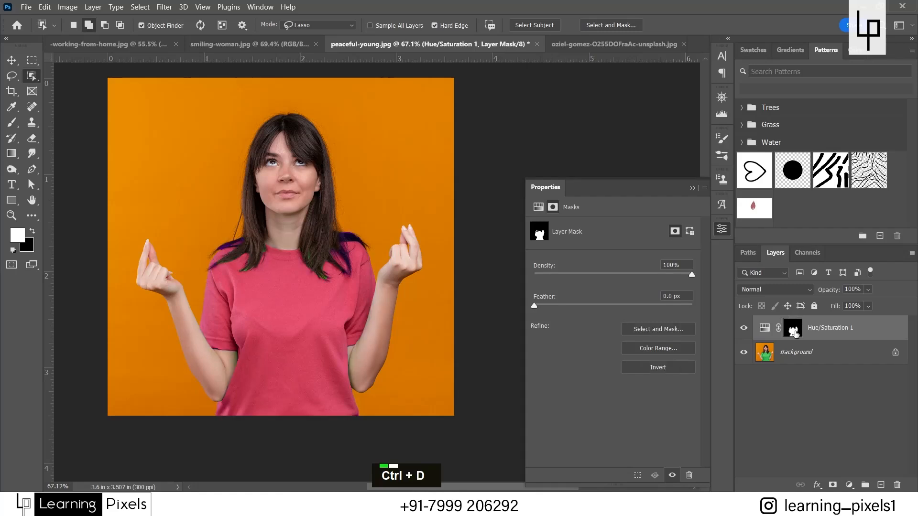
key("v")
Recolour the masked T-shirt through the adjustment layer, trying Hue +85, +13 and 0 before settling on +5
scroll(288, 290, "up", 1)
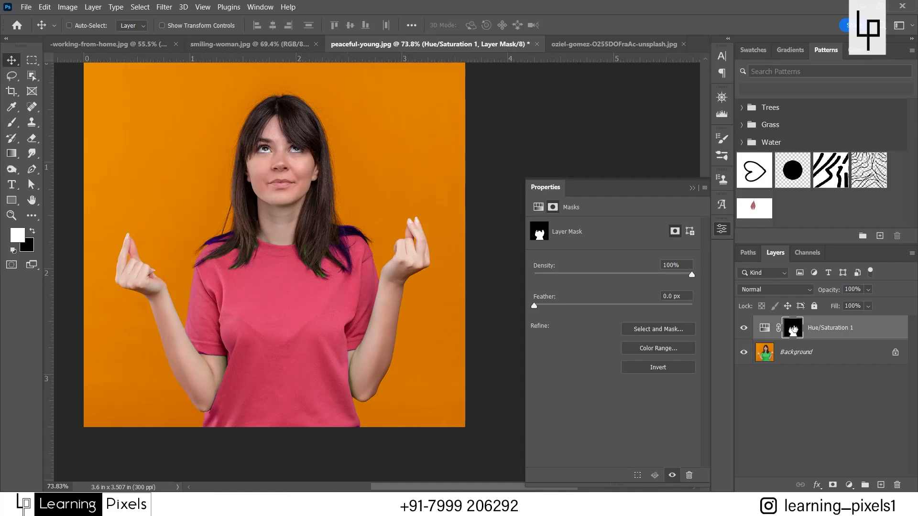
left_click(765, 329)
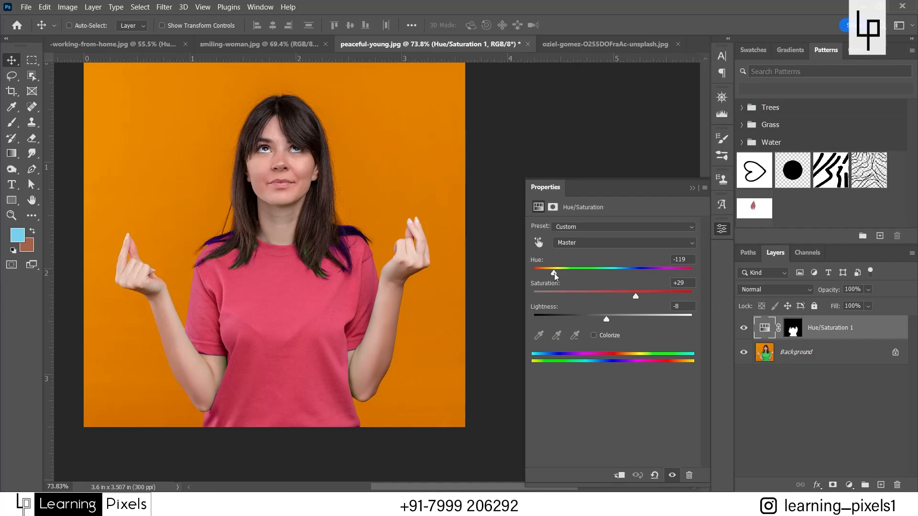
left_click_drag(556, 276, 664, 281)
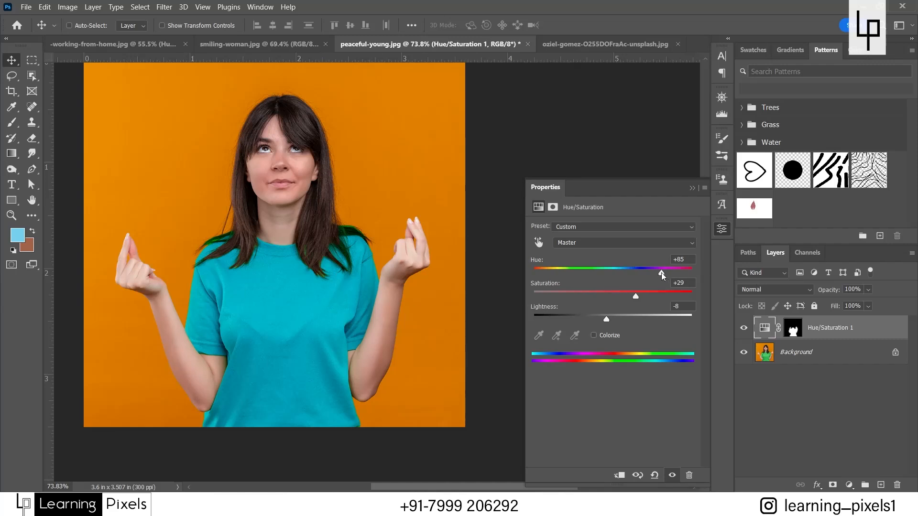
left_click_drag(665, 277, 624, 273)
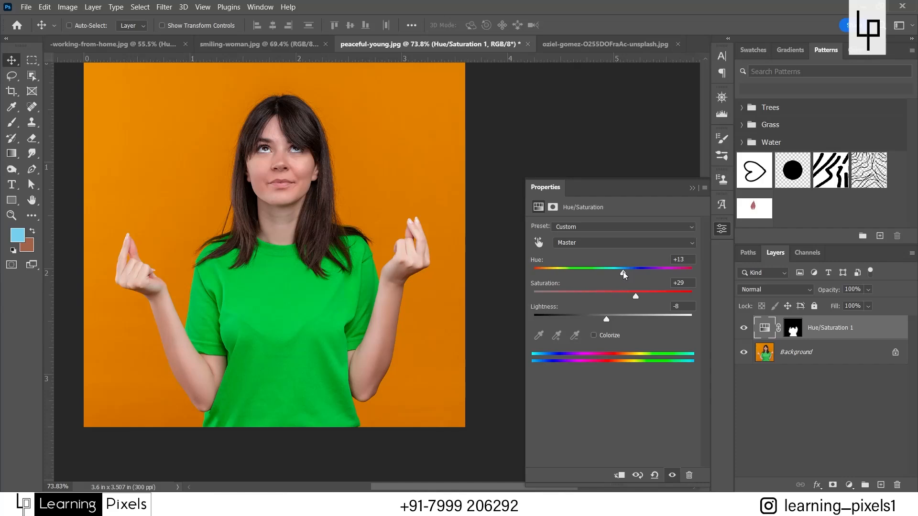
left_click_drag(623, 273, 619, 273)
left_click(682, 259)
type("0")
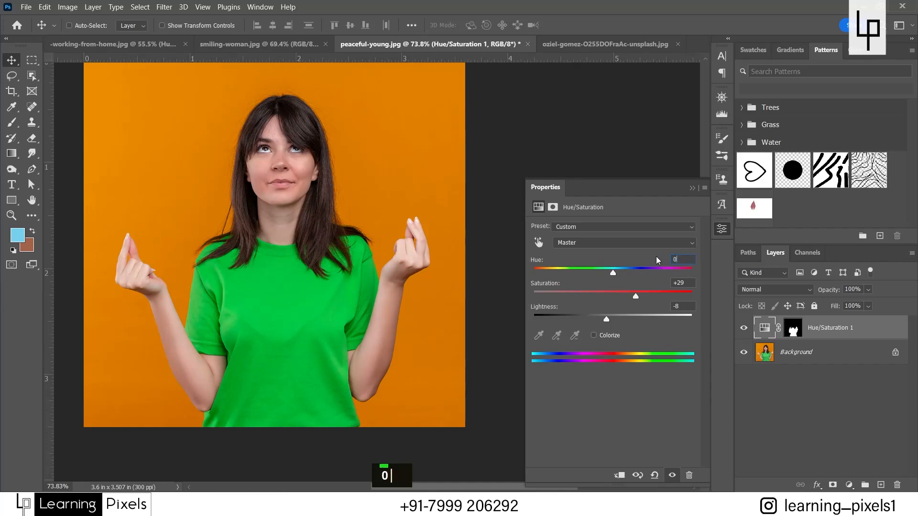
mouse_move(614, 276)
left_mouse_down()
mouse_move(549, 271)
mouse_move(617, 280)
left_mouse_up()
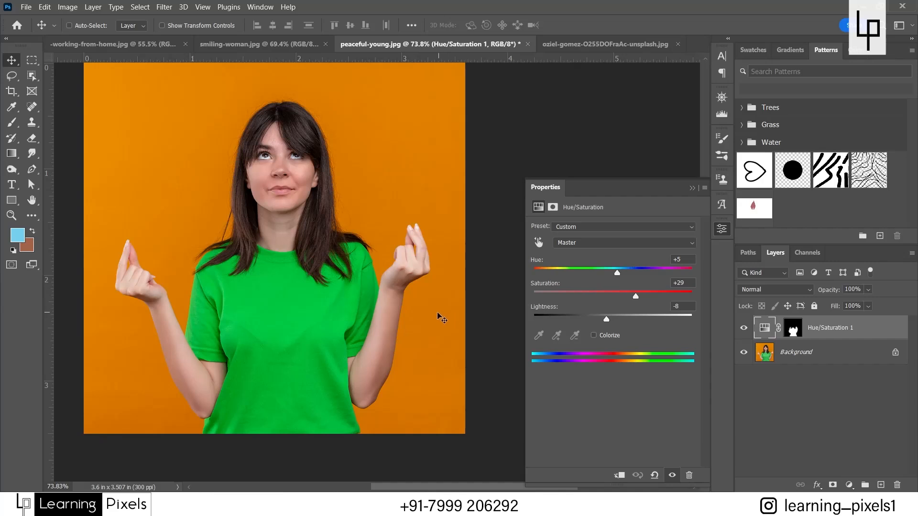
Switch to the working-from-home.jpg document and add a Vibrance adjustment layer above its Background
left_click(126, 46)
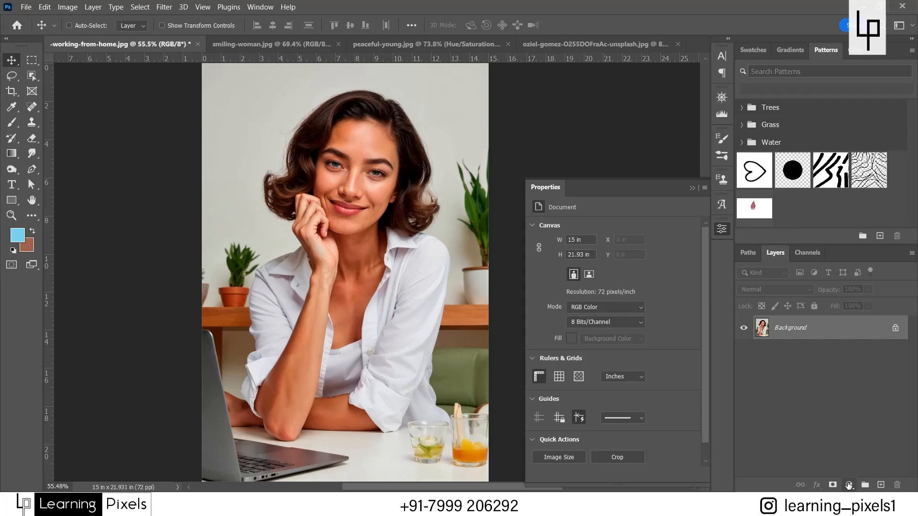
left_click(849, 484)
left_click(836, 363)
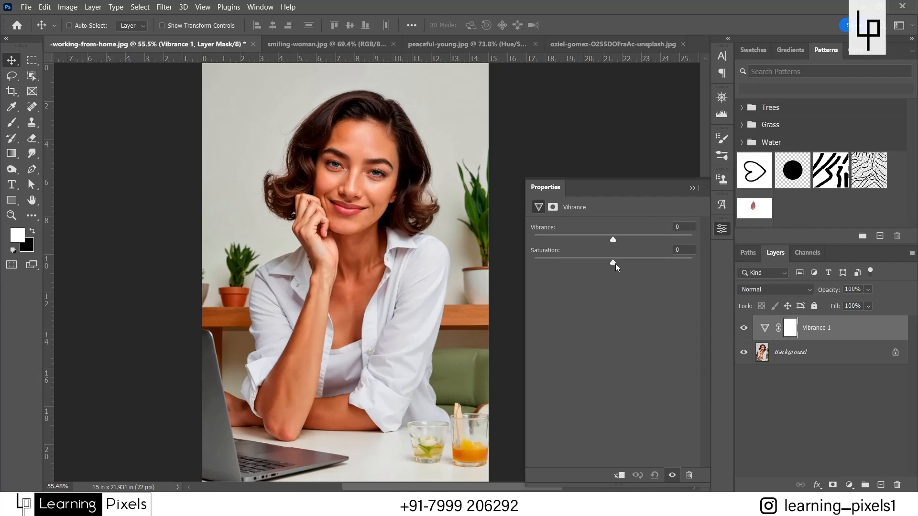
Try a Vibrance-layer Saturation of -8, then return the Saturation to 0
mouse_move(616, 262)
left_mouse_down()
mouse_move(639, 260)
mouse_move(596, 260)
mouse_move(608, 261)
left_mouse_up()
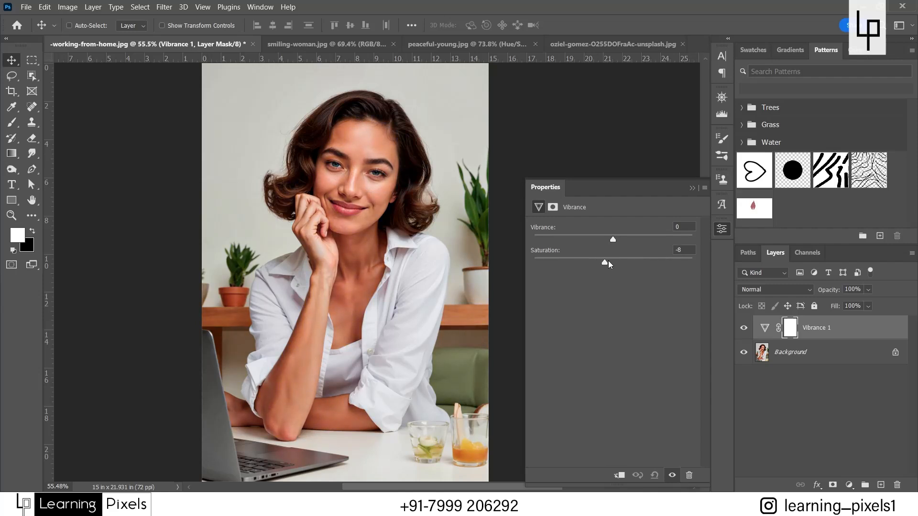
left_click(677, 250)
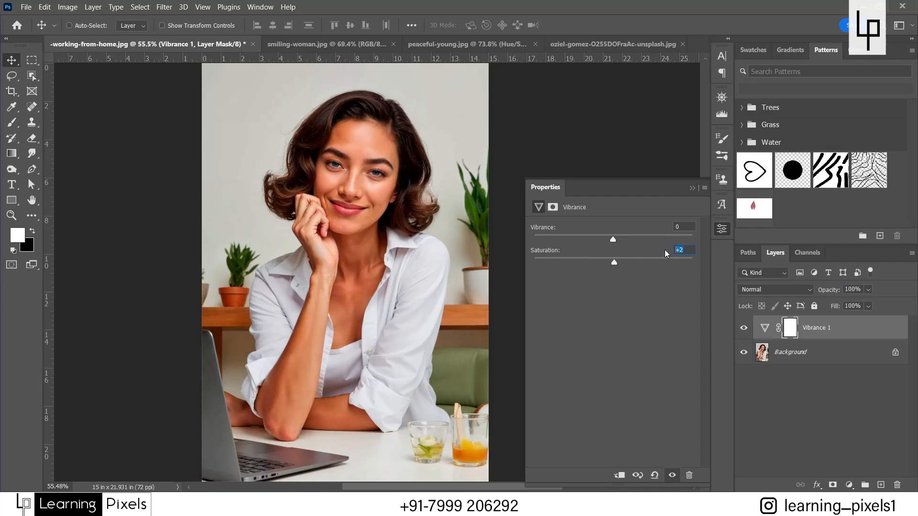
type("0")
Compare the sliders by trying Vibrance -61 and -100, then Saturation -100, and reset the Saturation to 0
left_click_drag(612, 240, 565, 245)
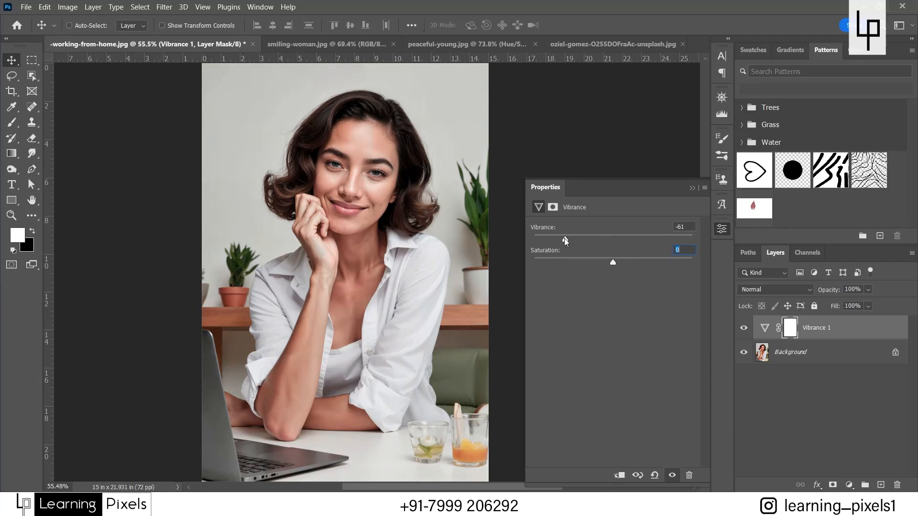
left_click_drag(565, 241, 534, 242)
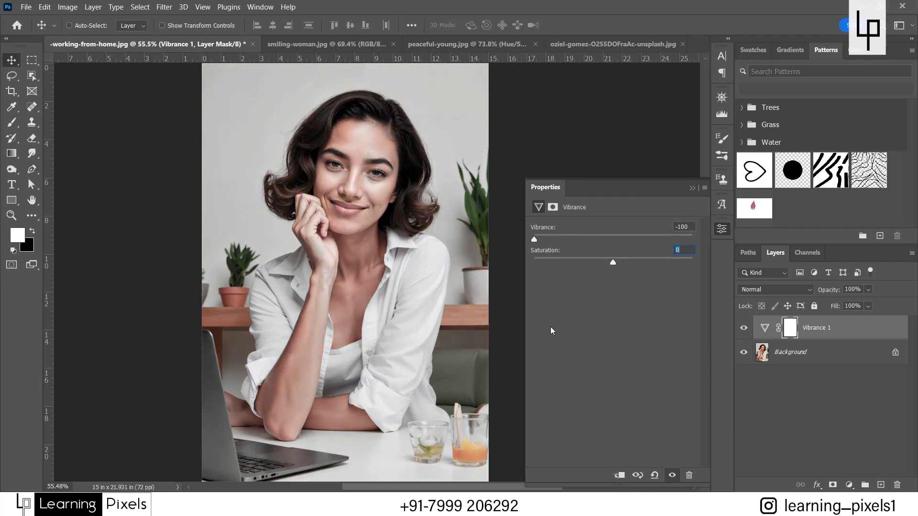
left_click(687, 227)
left_click_drag(611, 263, 499, 263)
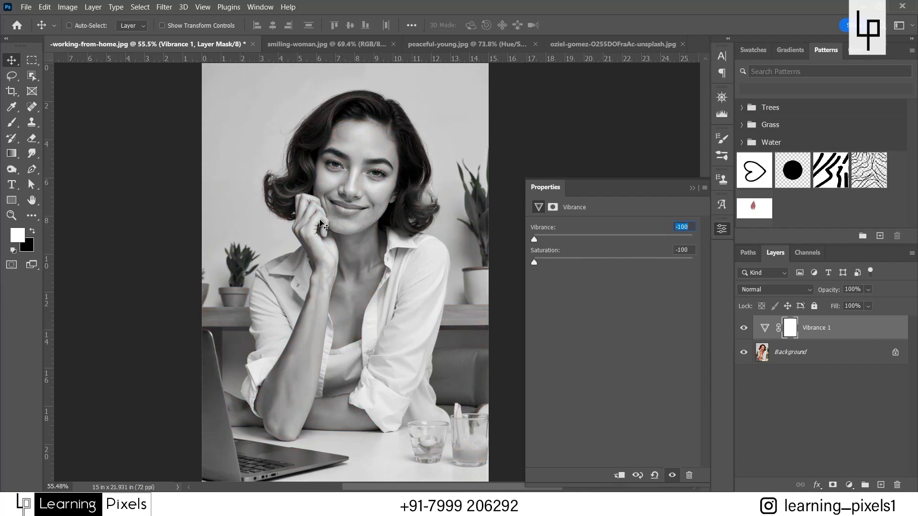
key("Tab")
type("0")
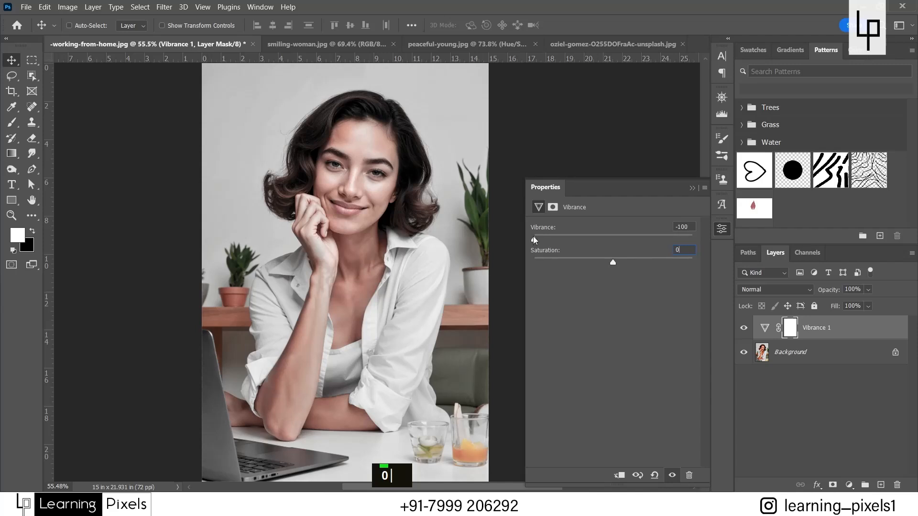
Raise the Vibrance to -1, then make further small adjustments to the Vibrance and Saturation of the portrait
left_click_drag(534, 239, 613, 240)
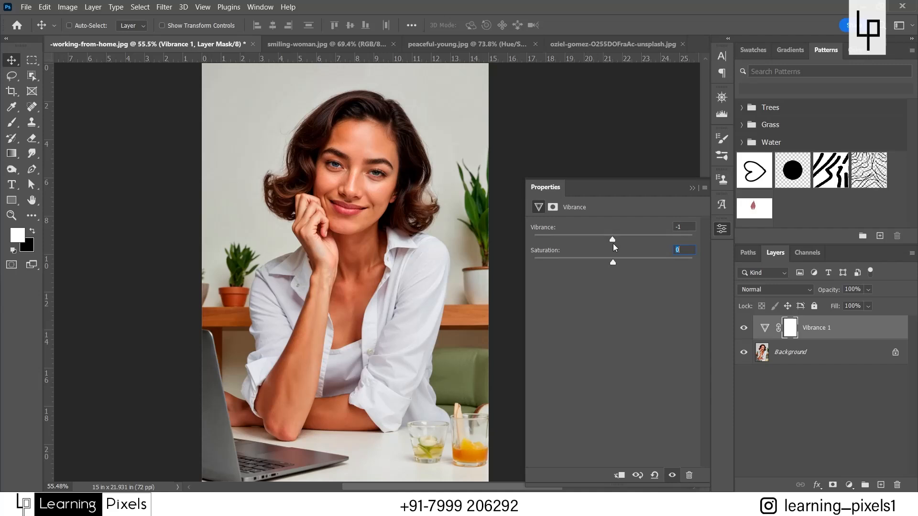
left_click_drag(613, 239, 586, 240)
mouse_move(600, 243)
left_mouse_down()
mouse_move(579, 243)
mouse_move(625, 243)
mouse_move(605, 243)
left_mouse_up()
left_click_drag(613, 263, 611, 242)
left_click(603, 239)
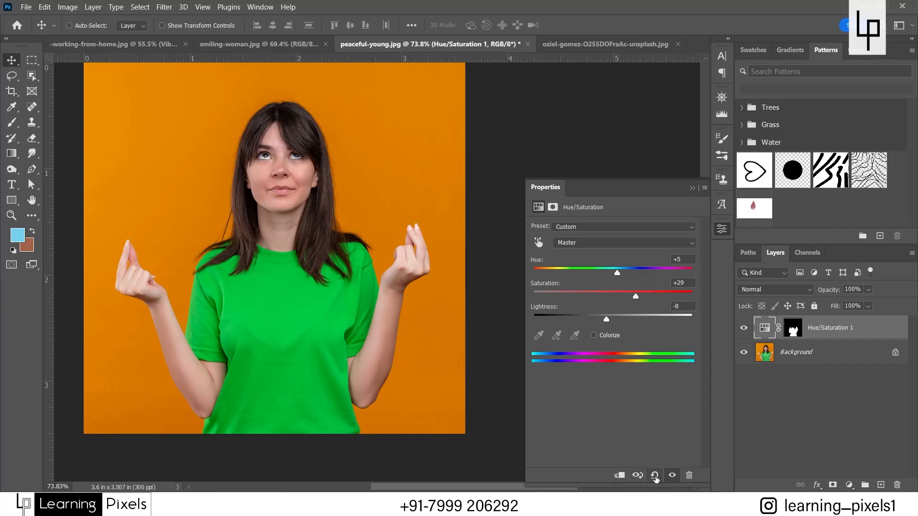
Reset the Hue/Saturation adjustment in peaceful-young.jpg to its defaults, then recolour the T-shirt with Hue -106 and +102
left_click(654, 476)
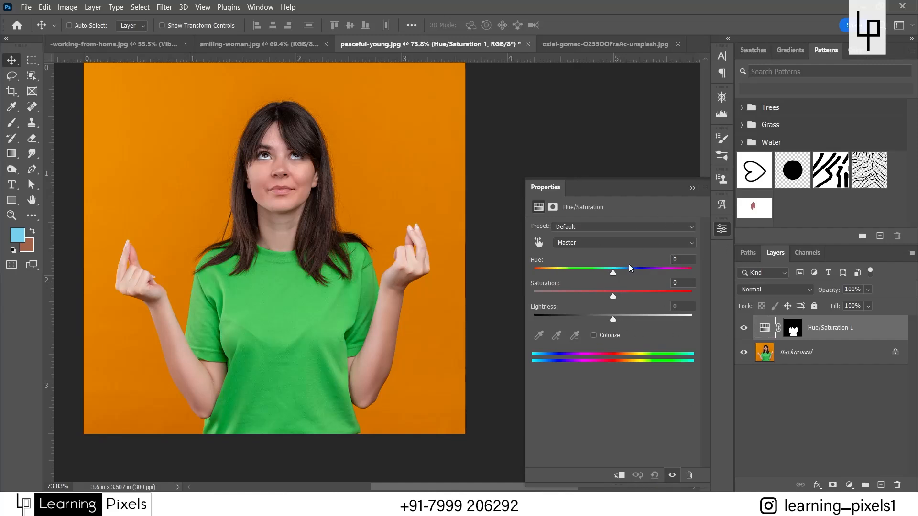
left_click(613, 274)
left_click_drag(613, 274, 559, 275)
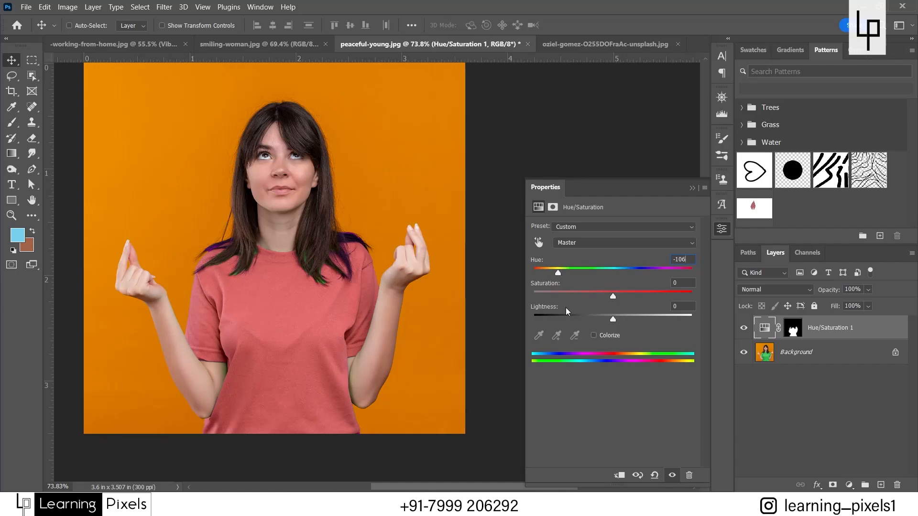
left_click_drag(558, 273, 669, 279)
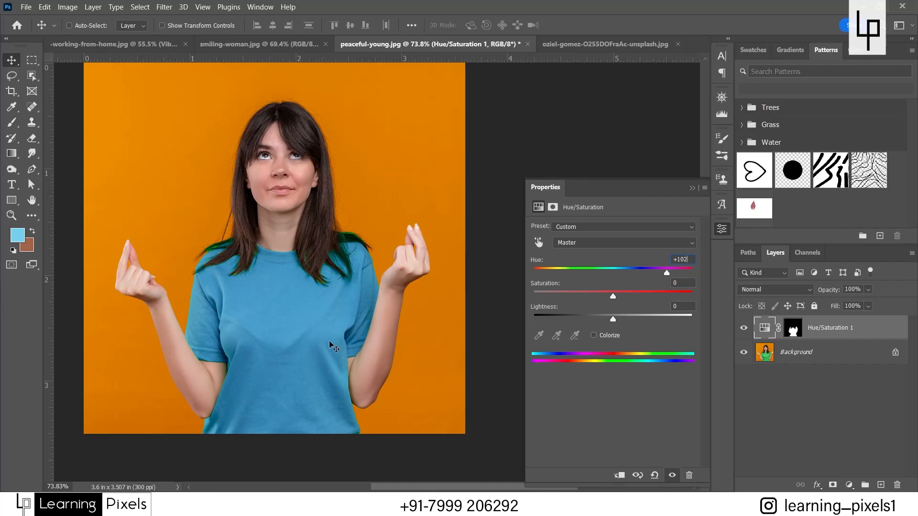
Colorize the T-shirt, trying Hue 304, 205 and 50 before settling on Hue 254 with Saturation 53
left_click(594, 335)
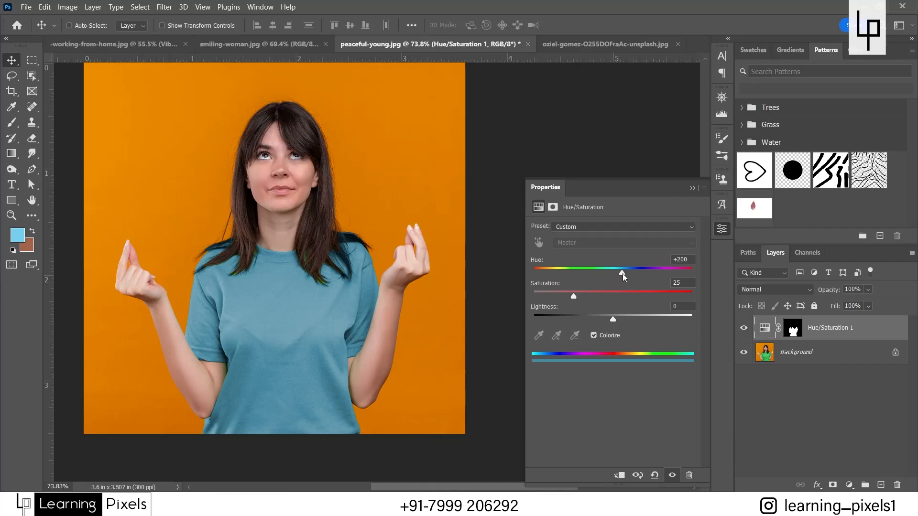
left_click_drag(622, 273, 668, 274)
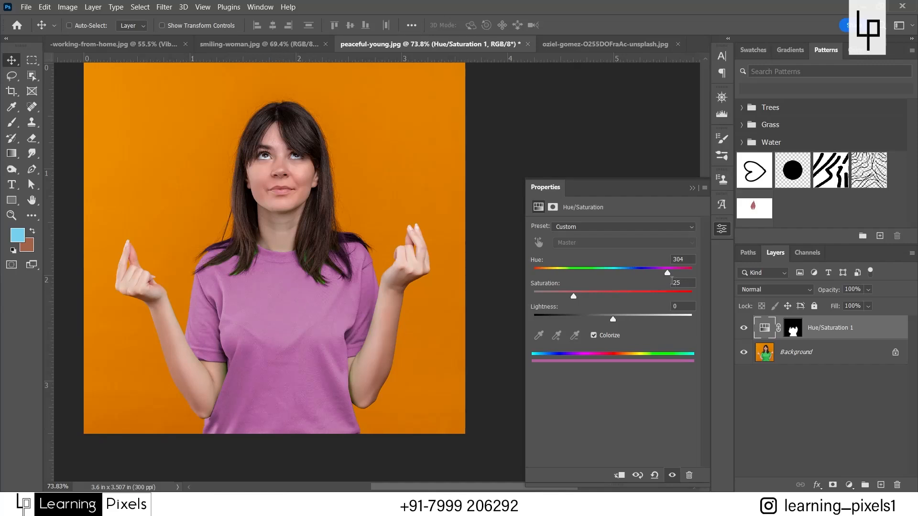
left_click_drag(669, 276, 625, 282)
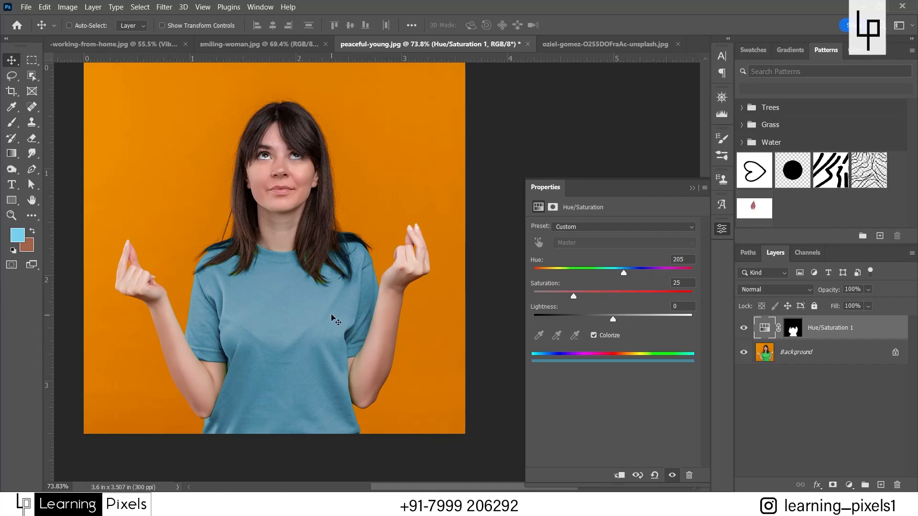
left_click_drag(574, 296, 618, 294)
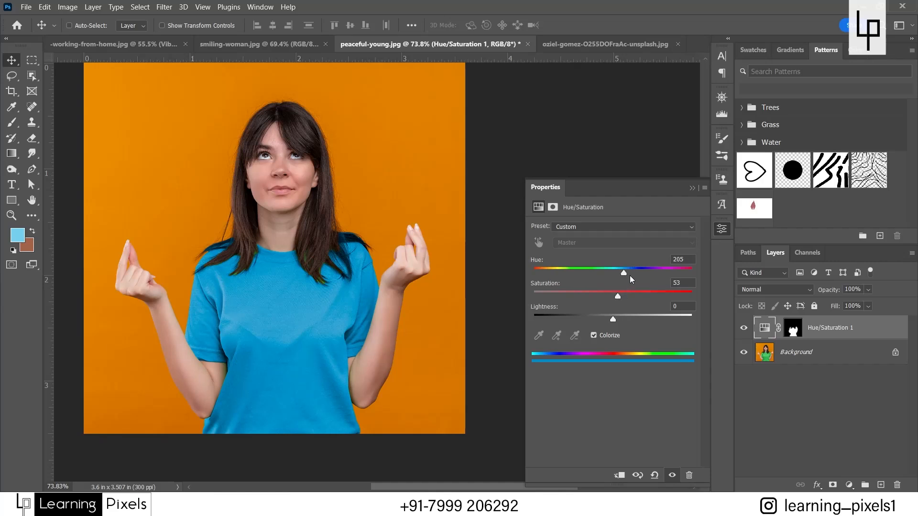
left_click_drag(624, 273, 557, 276)
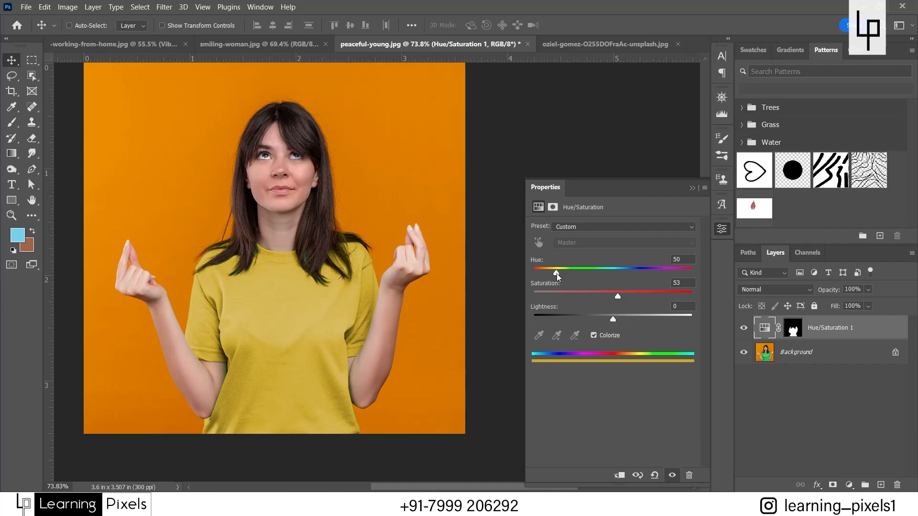
left_click_drag(557, 274, 645, 276)
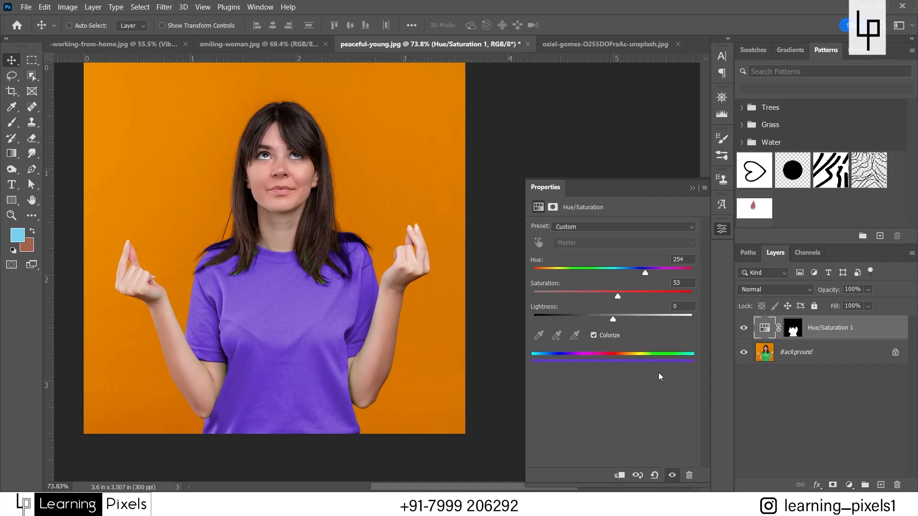
Delete the masked Hue/Saturation layer and add a fresh Hue/Saturation adjustment layer above the Background
key("Delete")
left_click(849, 485)
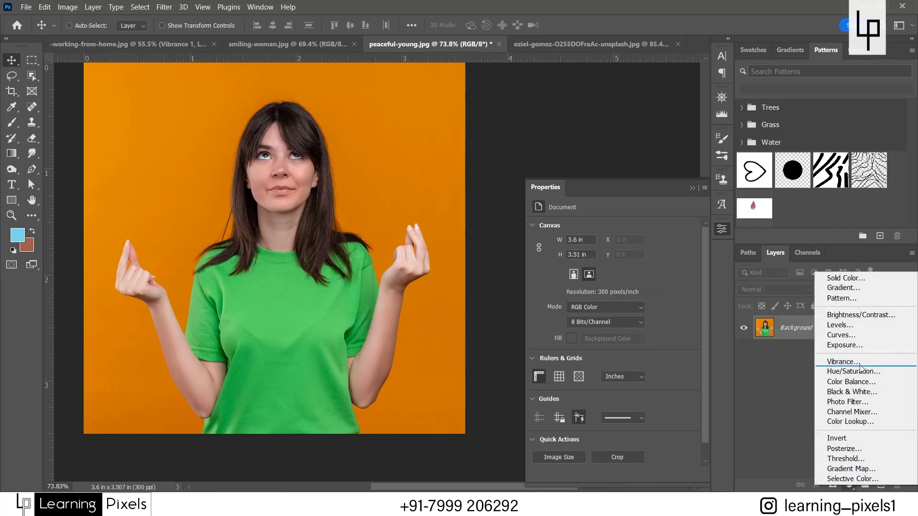
left_click(856, 372)
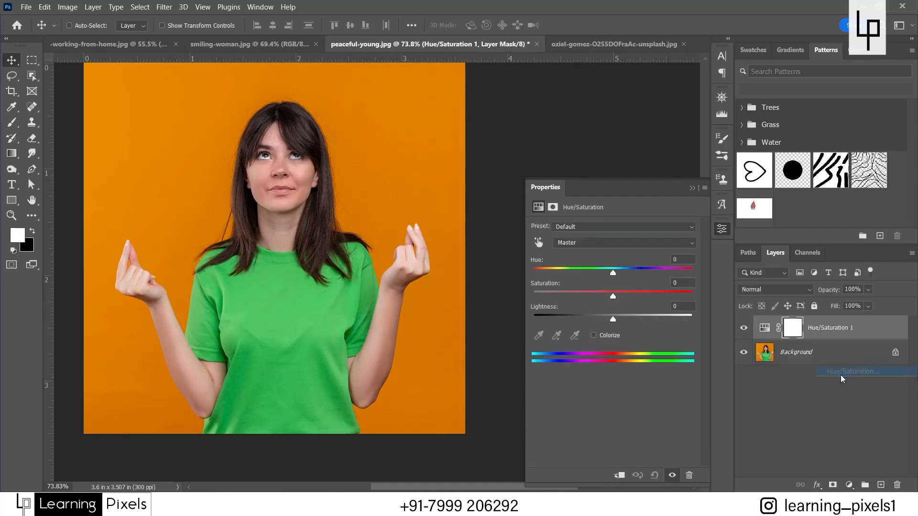
Review the available Hue/Saturation presets and colour ranges, and inspect the hair strands over the T-shirt's shoulder up close
left_click(611, 227)
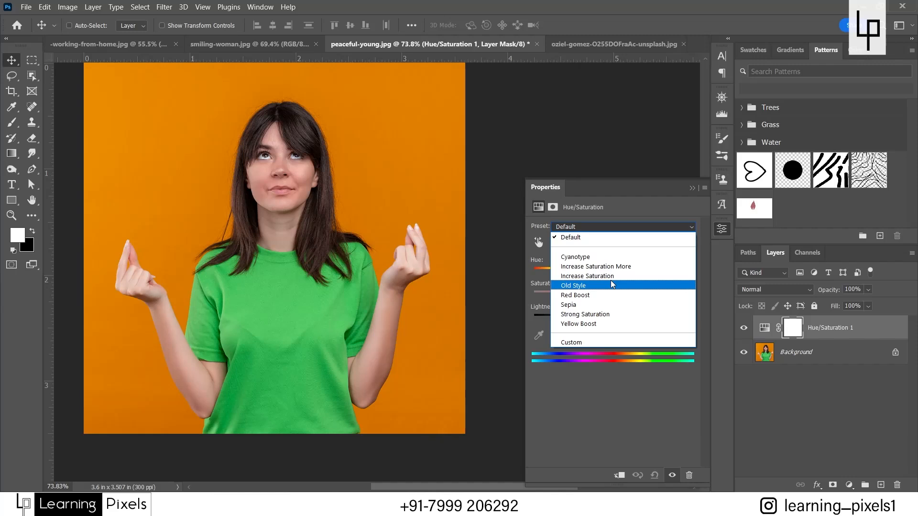
left_click(587, 387)
left_click(628, 244)
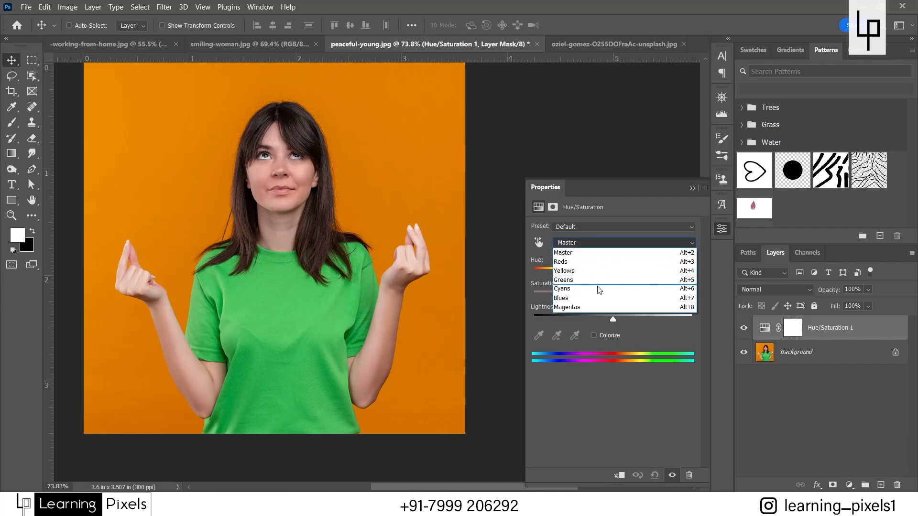
left_click(608, 384)
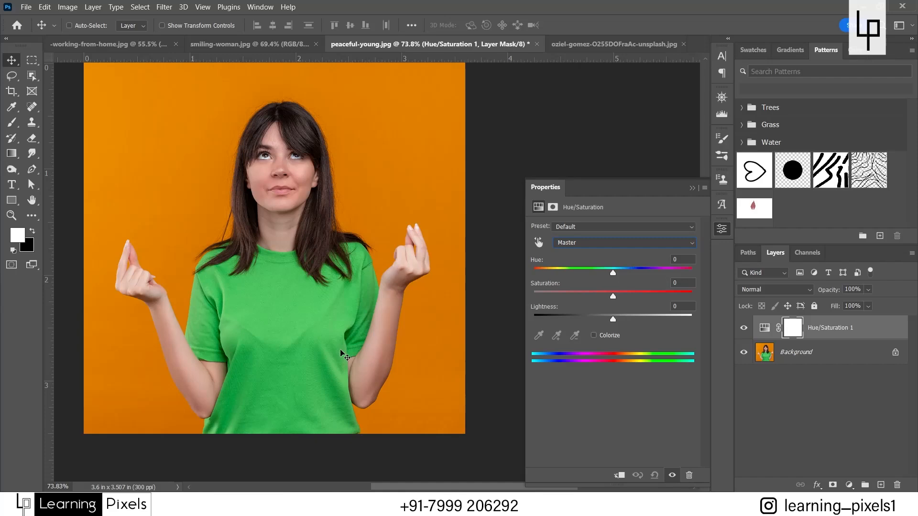
scroll(210, 243, "up", 8)
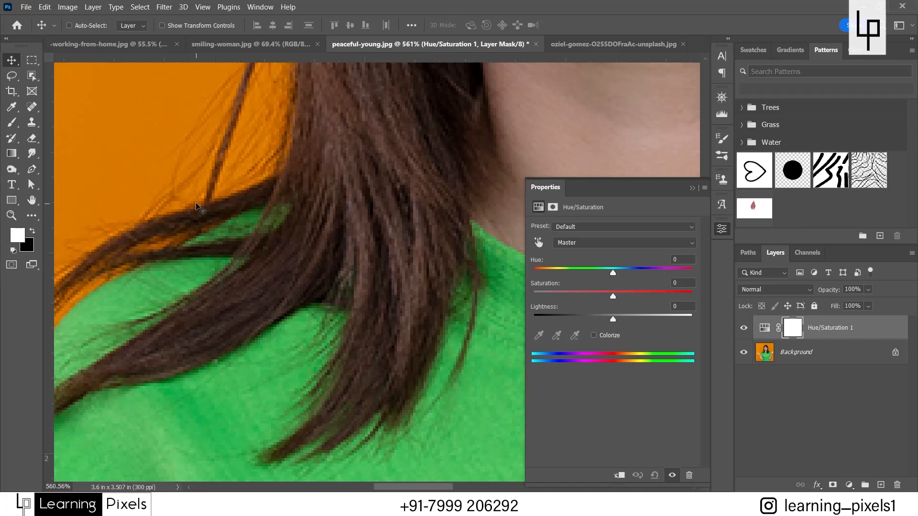
Sample the T-shirt with the on-image adjustment tool so the Hue/Saturation adjustment targets the Greens range
scroll(158, 189, "down", 6)
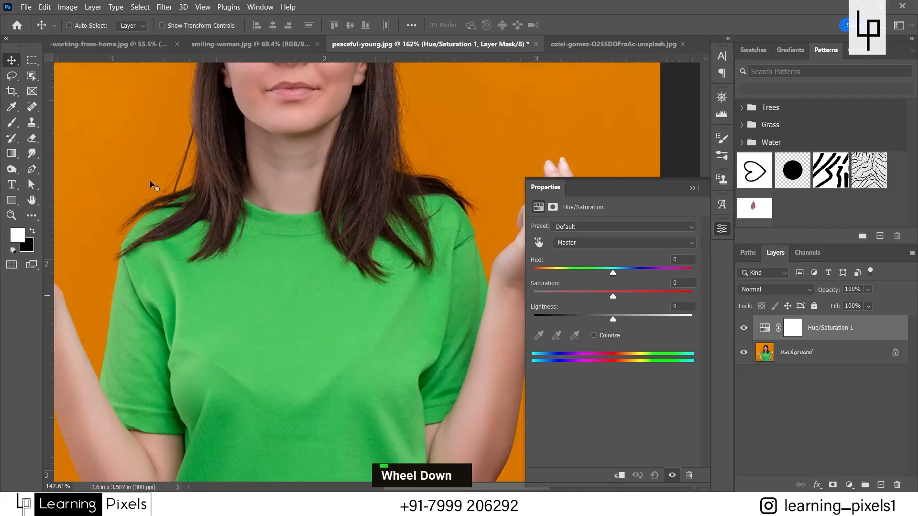
scroll(207, 180, "down", 1)
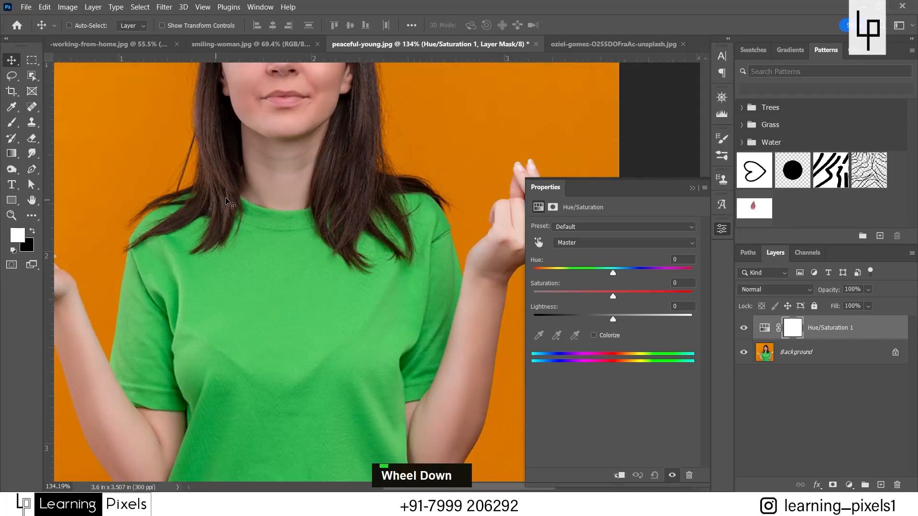
scroll(230, 204, "down", 3)
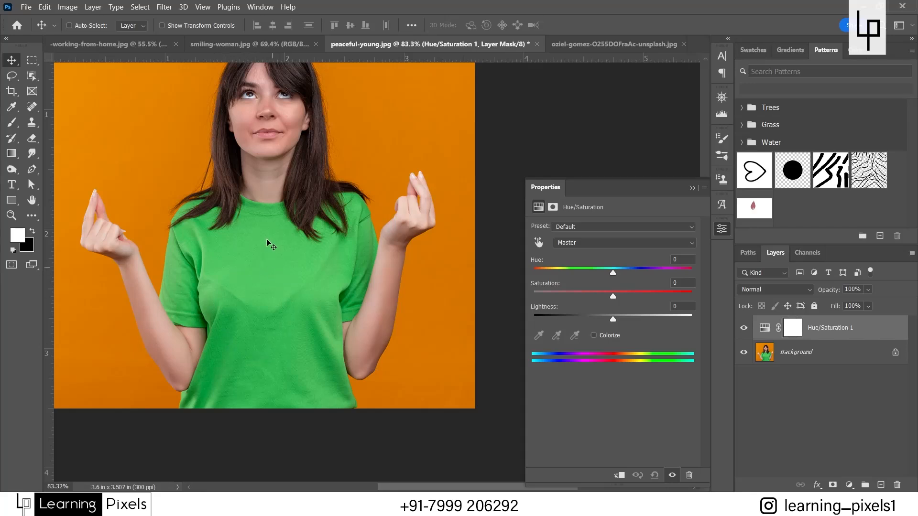
left_click(538, 243)
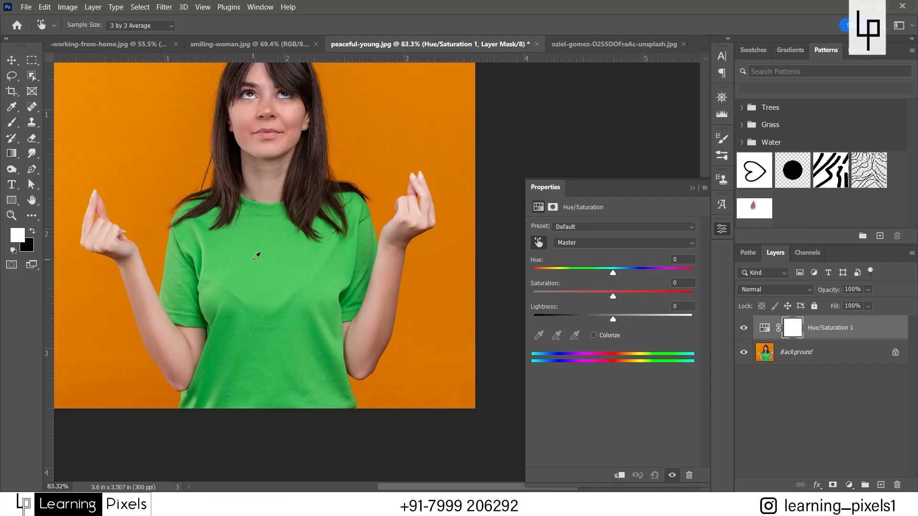
left_click(257, 256)
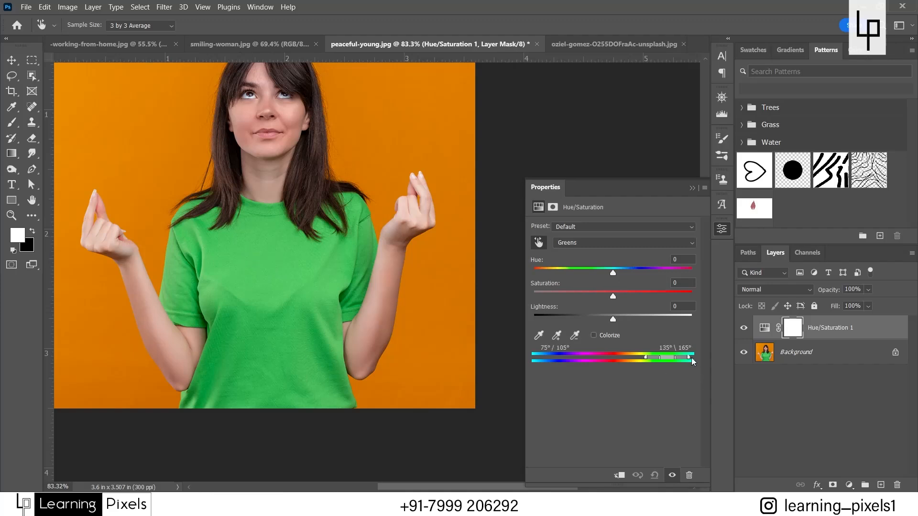
left_click_drag(546, 187, 409, 106)
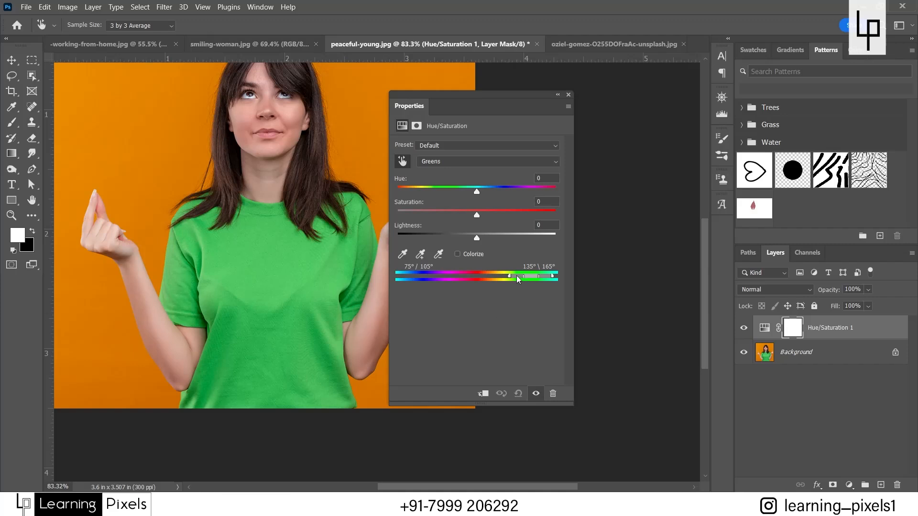
Try shifting the colour range to the reds (328°/357° to 46°\75°) with Hue +38, and undo both changes
left_click_drag(517, 277, 549, 281)
left_click_drag(529, 276, 490, 278)
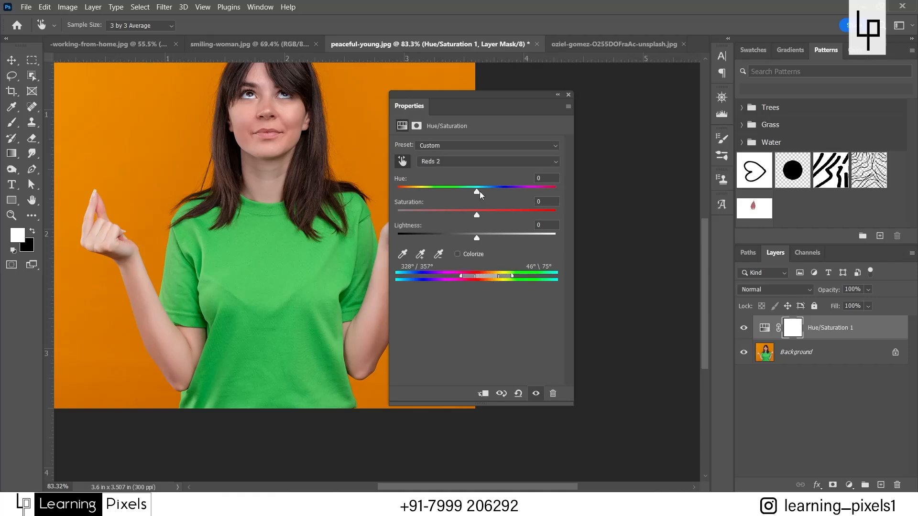
left_click_drag(480, 190, 507, 192)
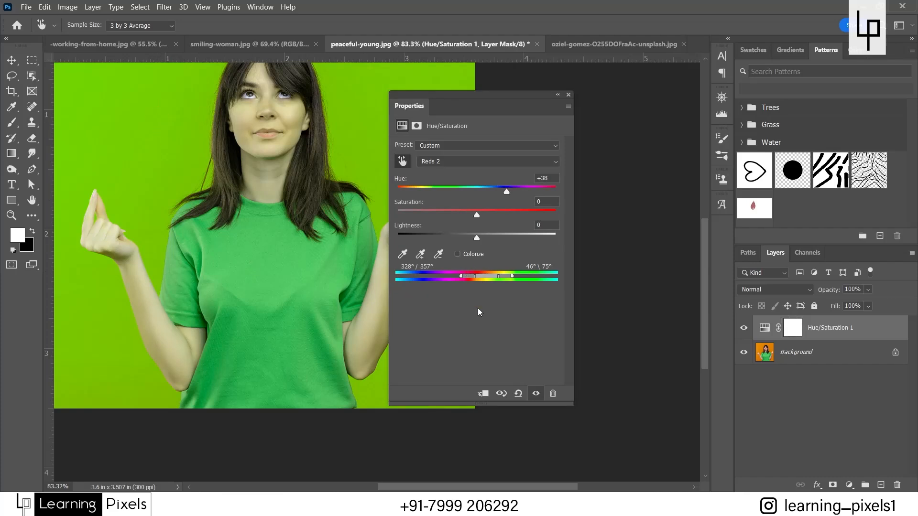
key("ctrl+z")
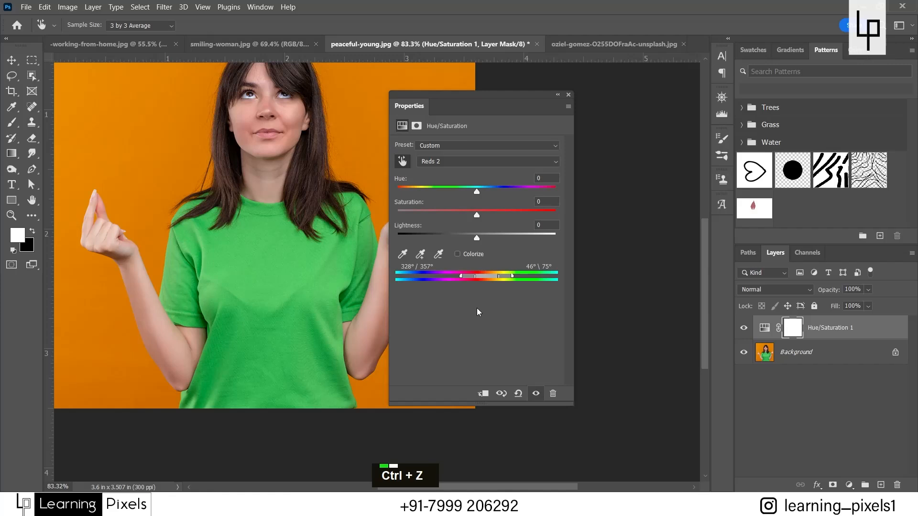
key("ctrl+z")
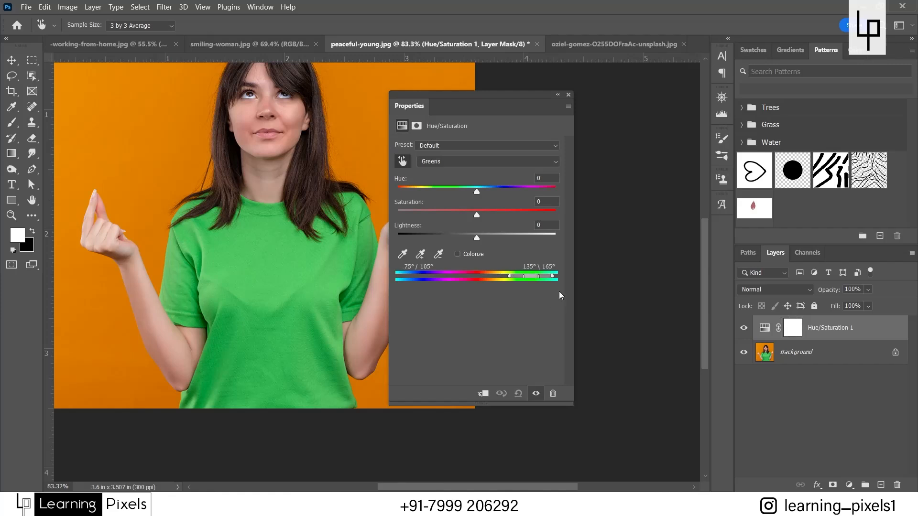
Adjust the Greens range to 74°/96° and 141°\163°, and move the adjustment settings clear of the portrait
left_click_drag(389, 275, 185, 275)
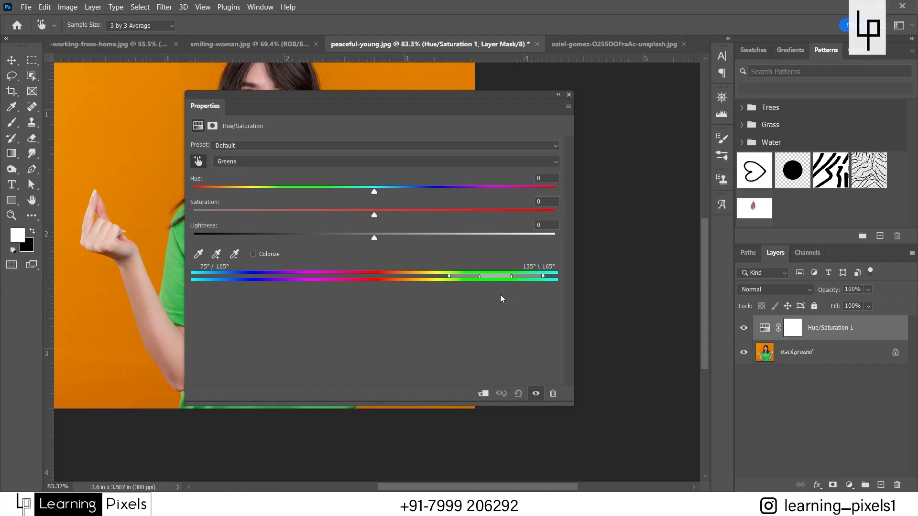
left_click_drag(480, 278, 521, 279)
left_click_drag(185, 243, 335, 244)
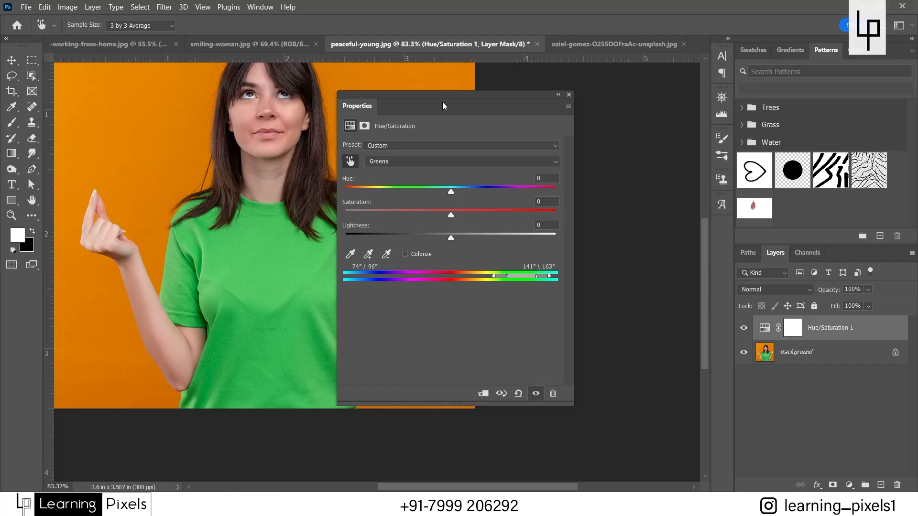
left_click_drag(443, 102, 538, 133)
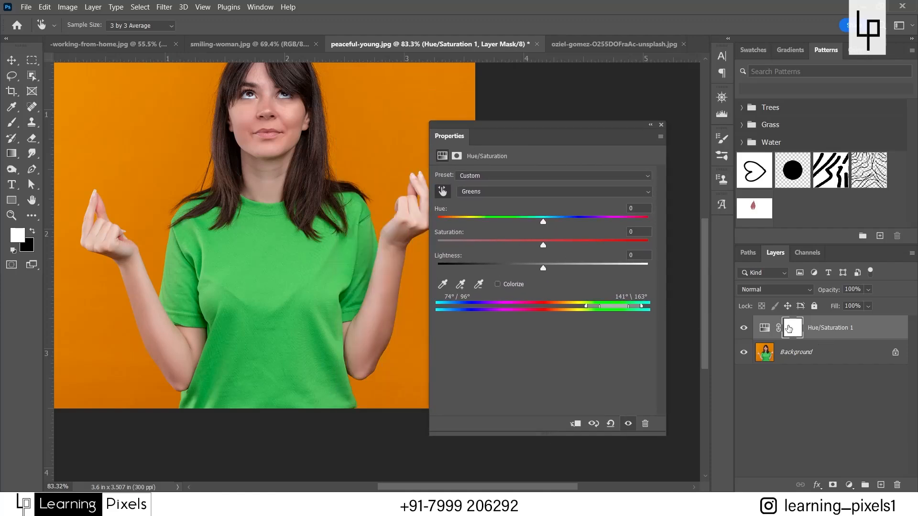
Try Hue +88 on the Greens range to recolour the T-shirt, and undo it
scroll(290, 337, "down", 1)
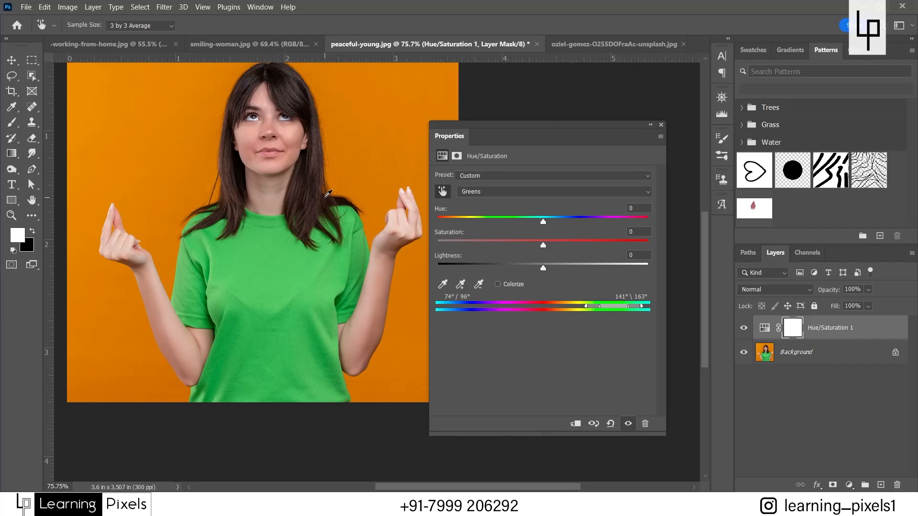
left_click_drag(544, 221, 609, 223)
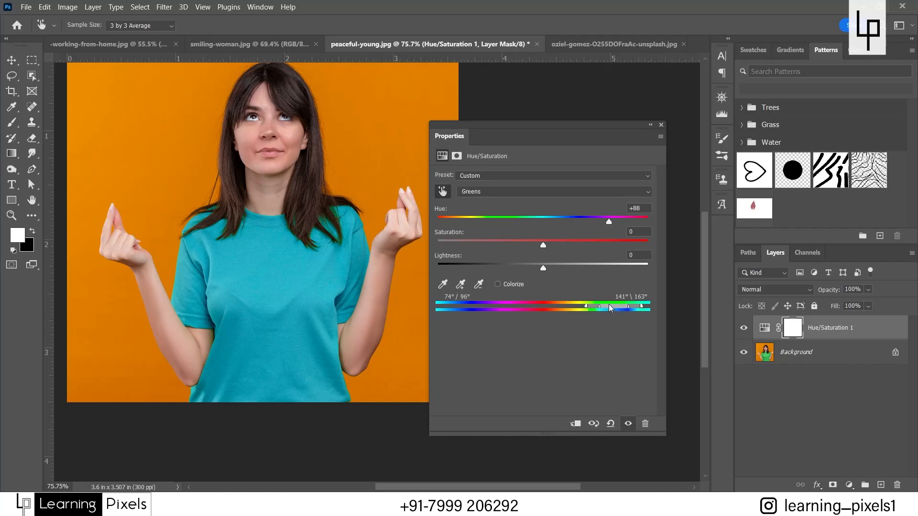
key("ctrl+z")
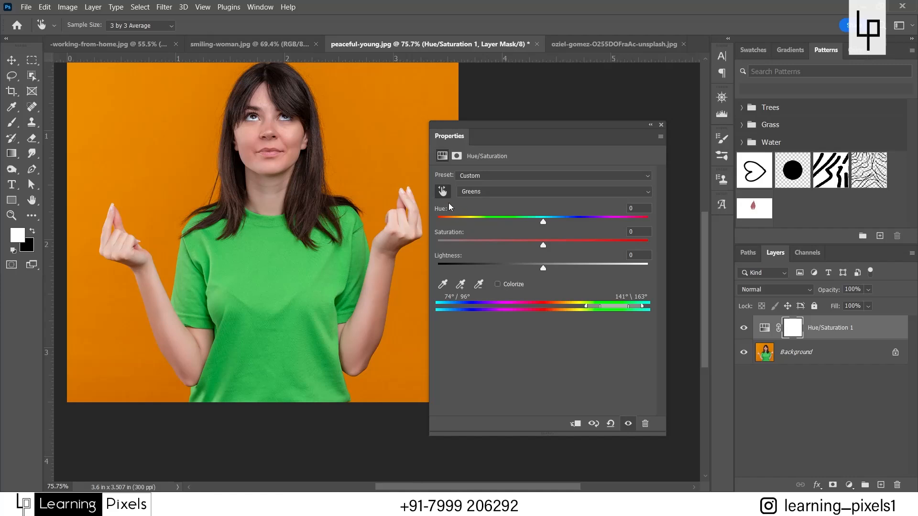
Add a tone from the T-shirt to the Greens range by sampling it, and set the range's Hue to +49
left_click(443, 192)
left_click(462, 286)
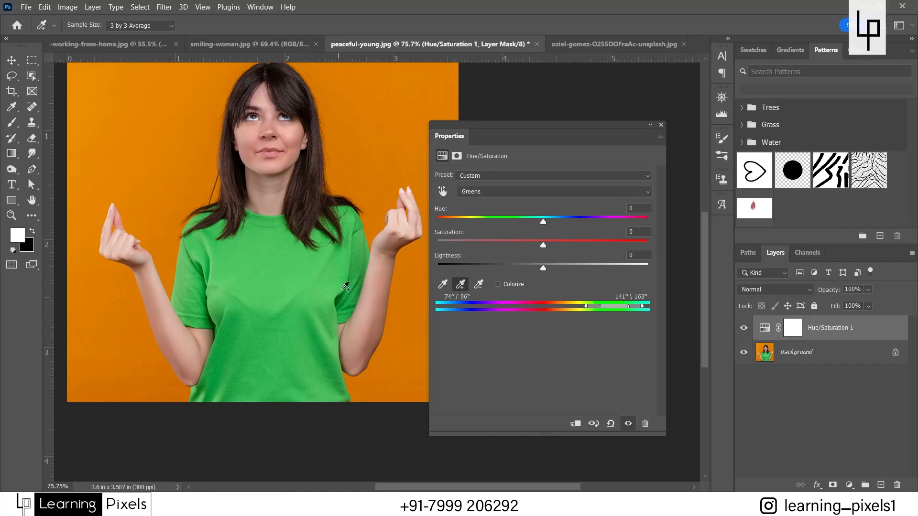
double_click(243, 299)
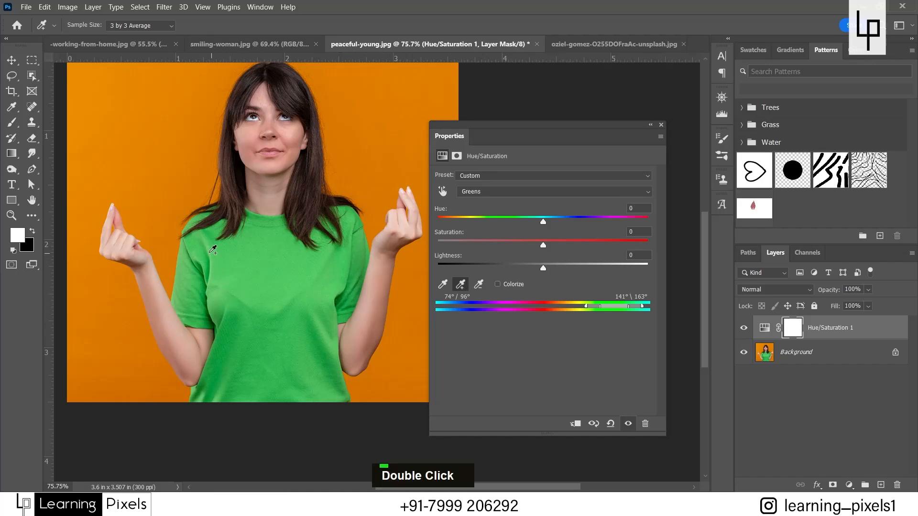
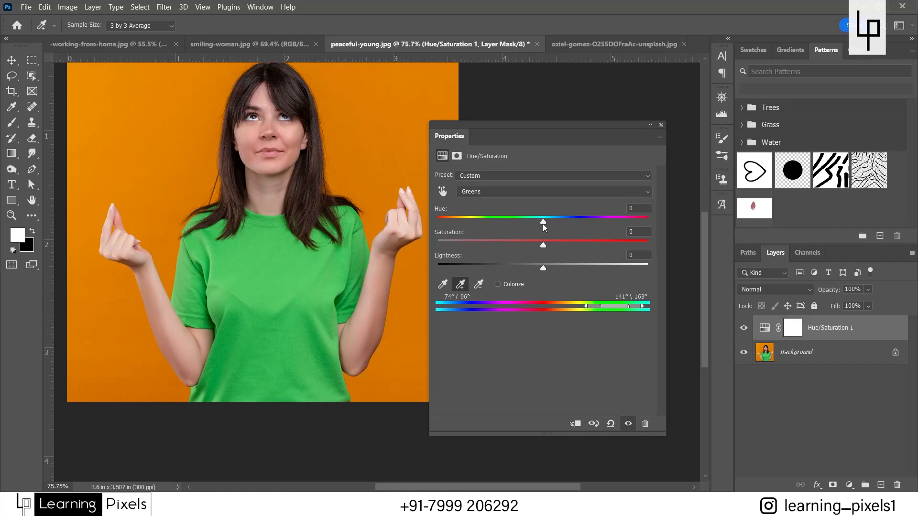
left_click_drag(543, 223, 587, 220)
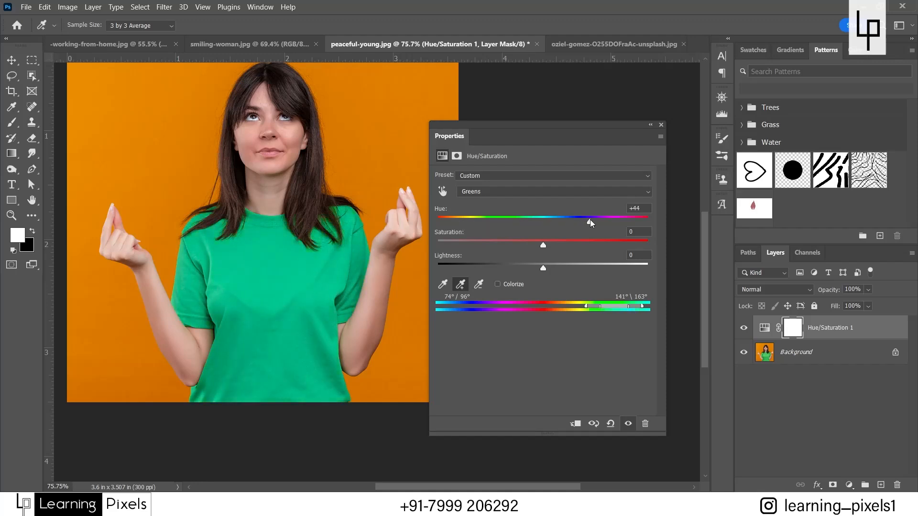
Inspect the recoloured T-shirt around the hair strands on both shoulders up close, then view the whole portrait
scroll(210, 220, "up", 5)
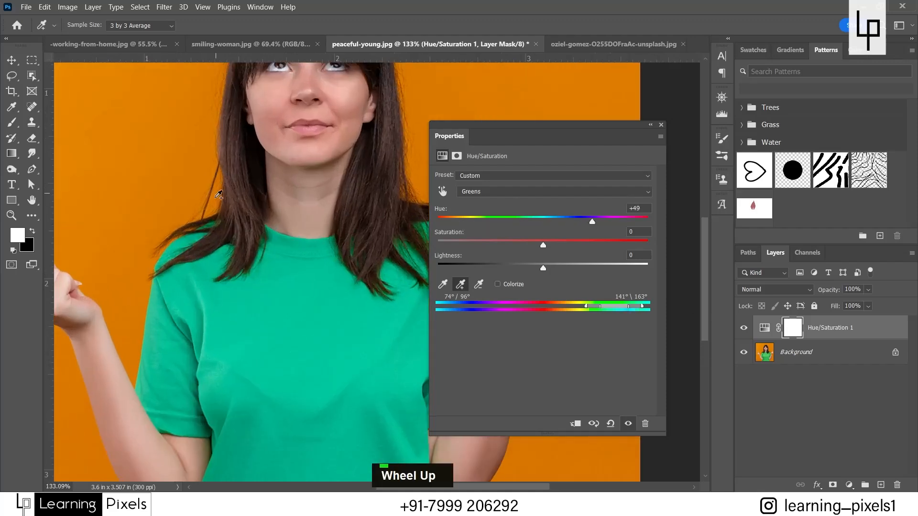
scroll(209, 219, "up", 2)
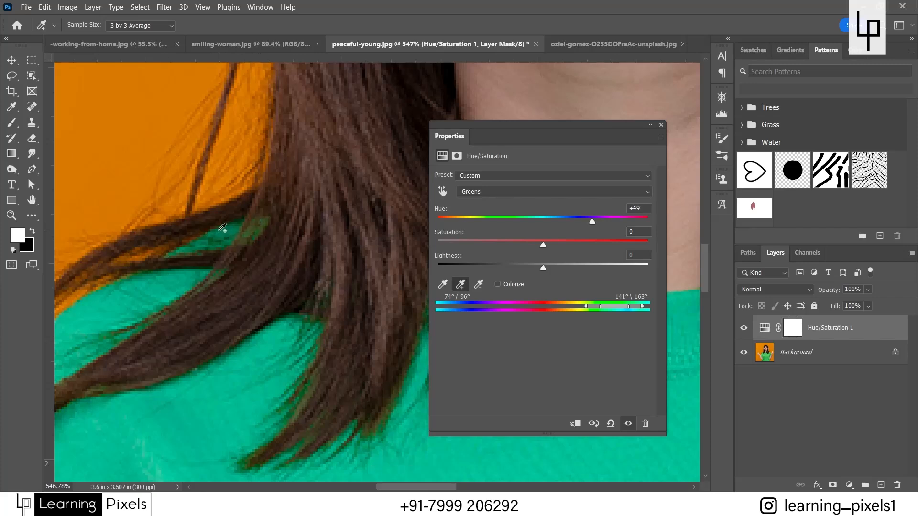
scroll(202, 228, "down", 3)
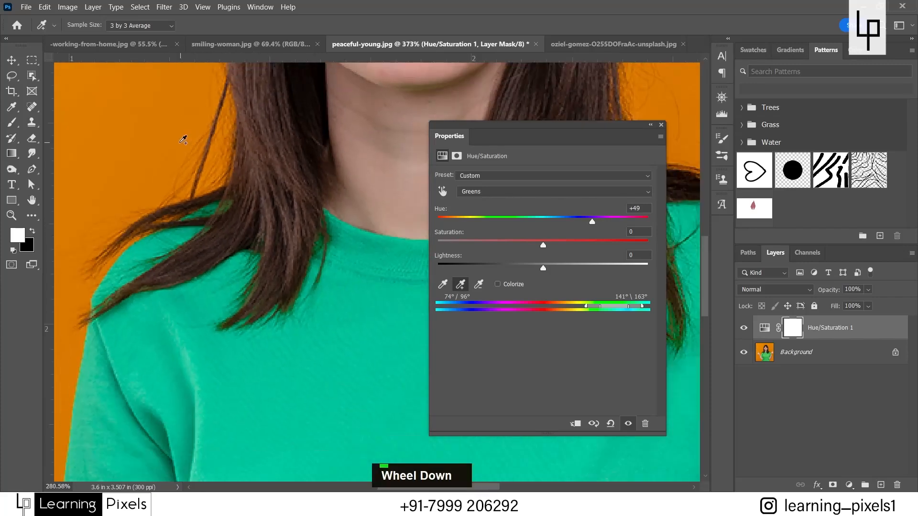
scroll(139, 152, "down", 2)
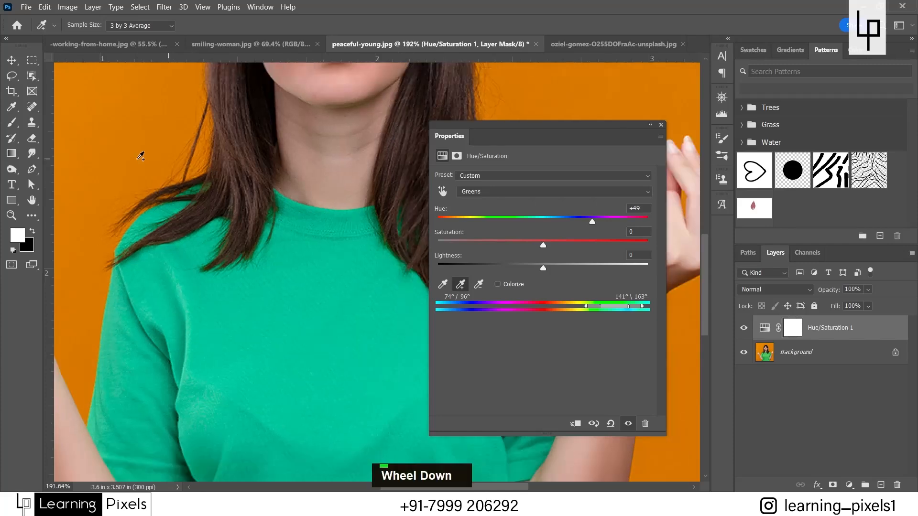
scroll(132, 143, "down", 2)
scroll(347, 205, "up", 4)
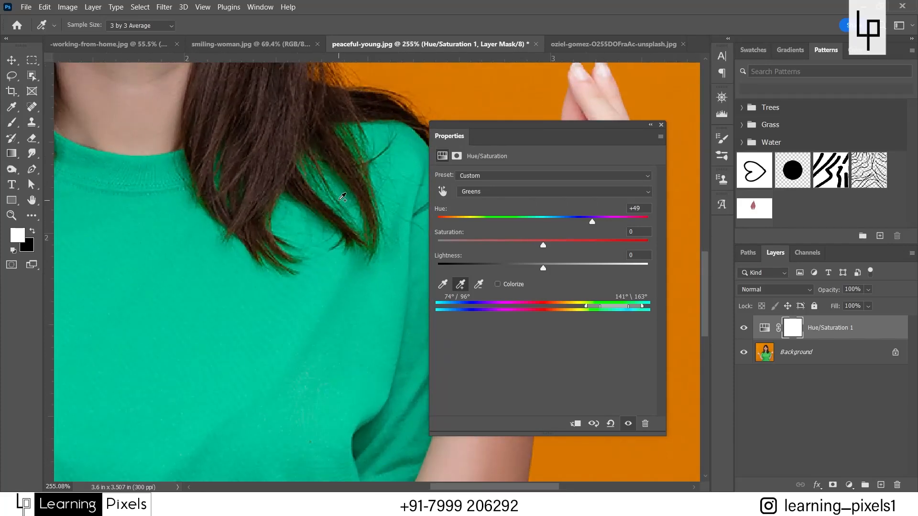
key("ctrl+0")
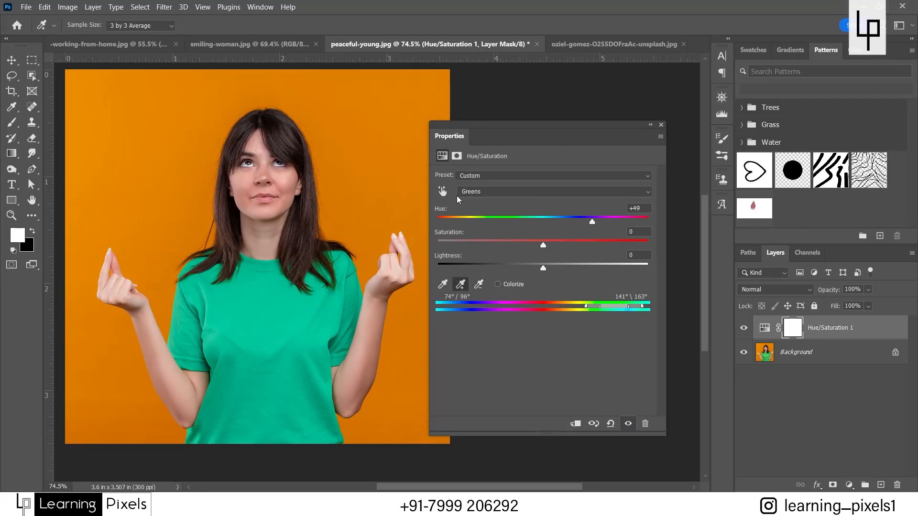
Check the Master range, return to the Greens range and set its Hue to -9
left_click(476, 192)
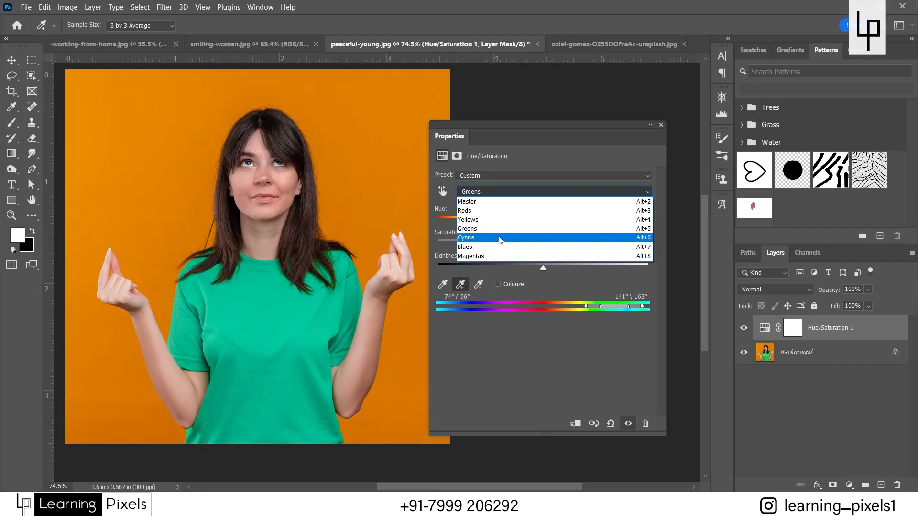
left_click(488, 201)
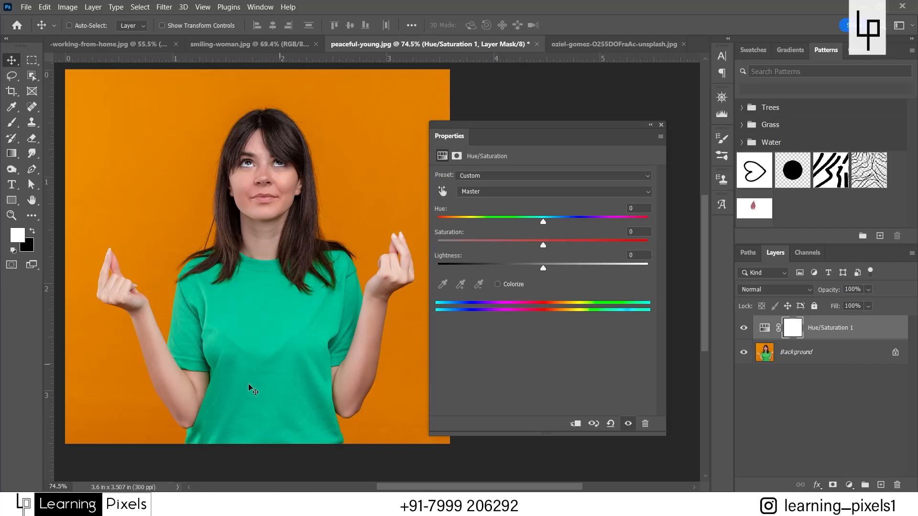
left_click(482, 191)
left_click(487, 232)
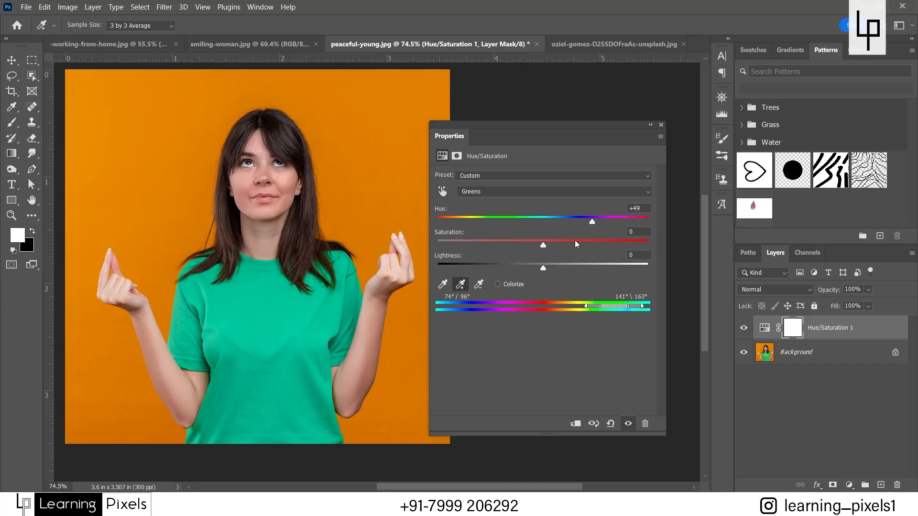
left_click_drag(595, 224, 533, 222)
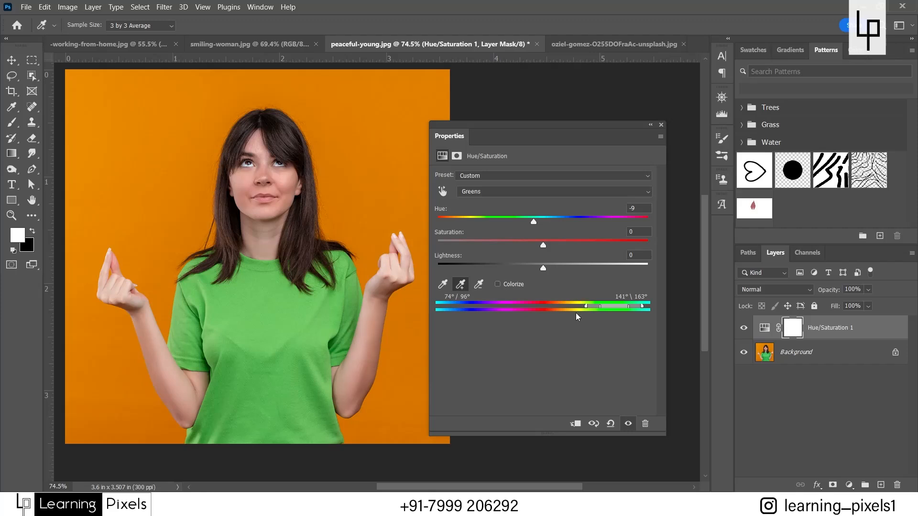
Add a Hue/Saturation adjustment layer to smiling-woman.jpg and activate its on-image adjustment tool
left_click(254, 46)
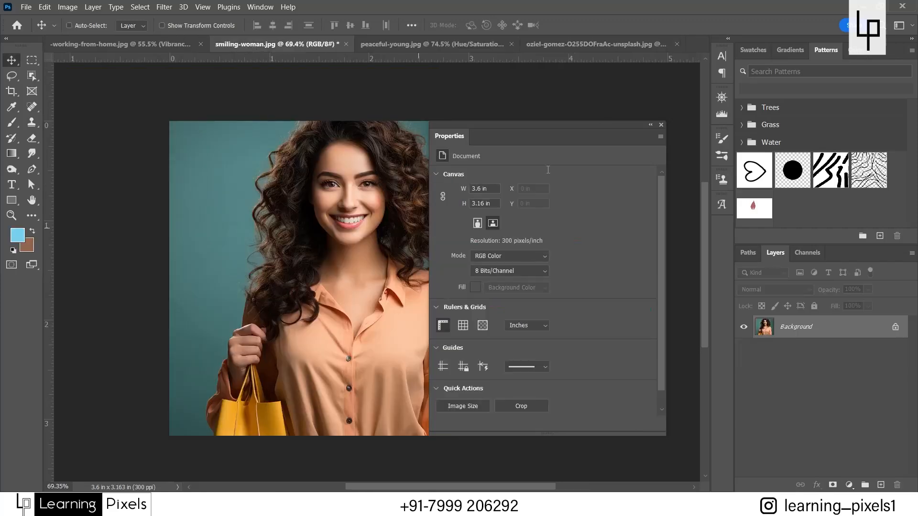
left_click_drag(599, 128, 643, 138)
key("space")
left_click_drag(357, 267, 250, 254)
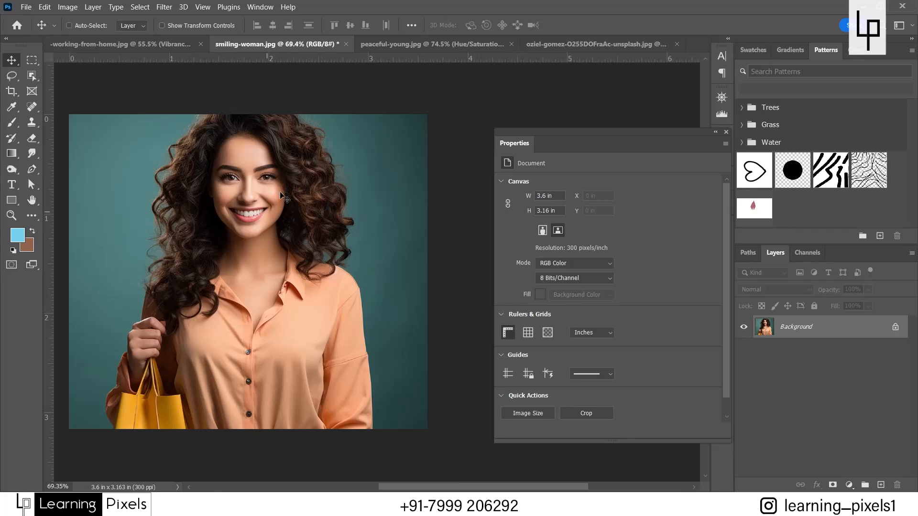
left_click(849, 486)
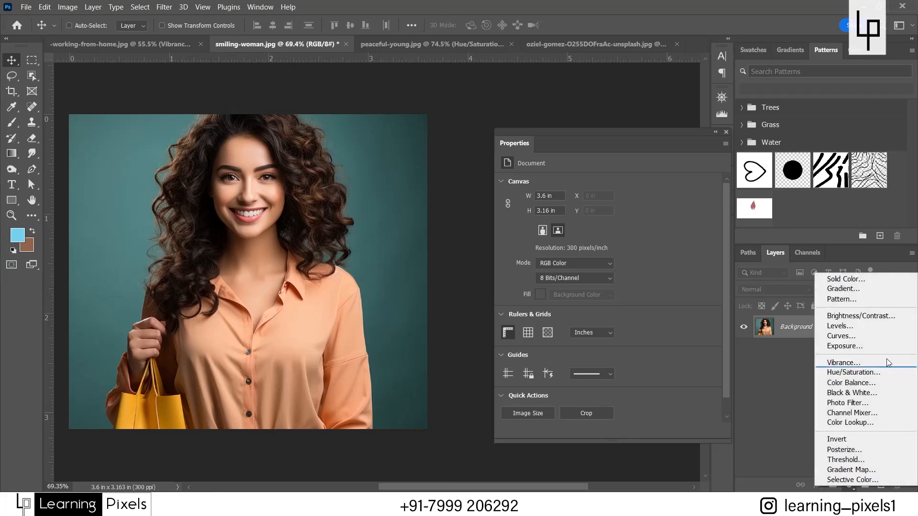
left_click(870, 374)
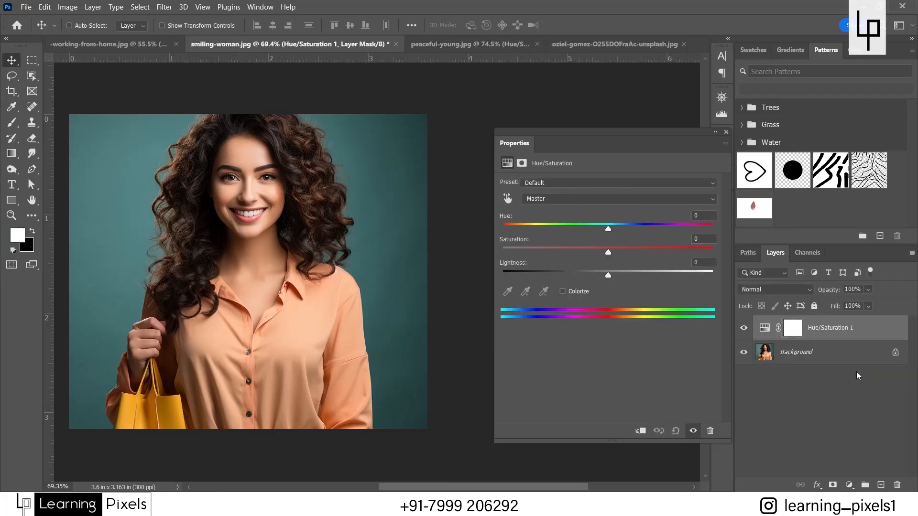
left_click(503, 202)
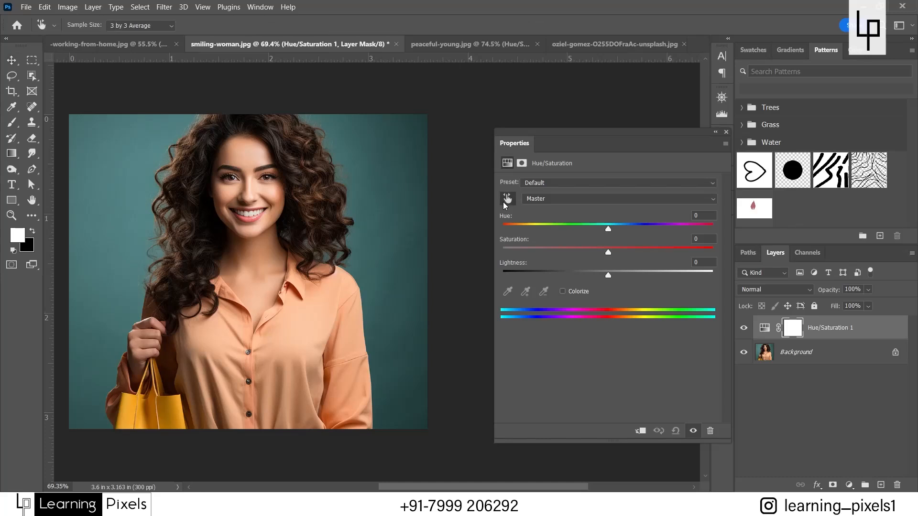
left_click(353, 156)
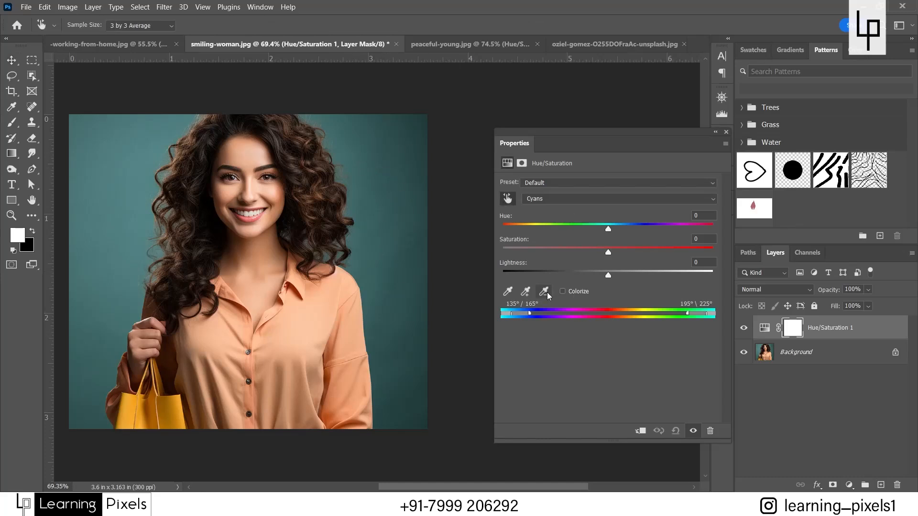
left_click(526, 292)
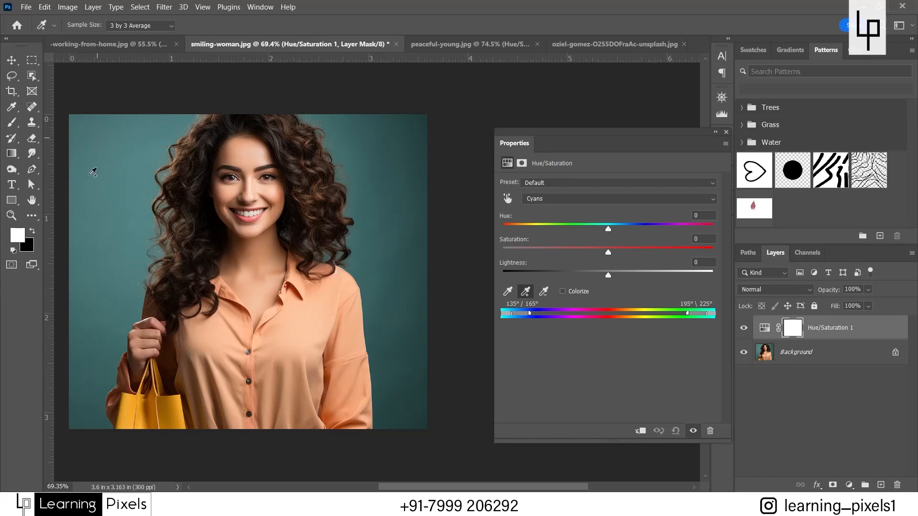
left_click(87, 376)
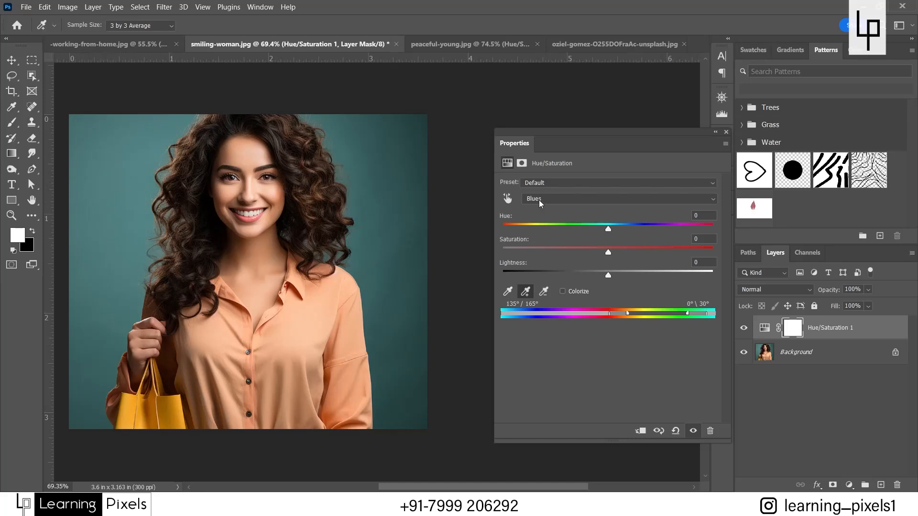
key("ctrl+z")
key("ctrl+z")
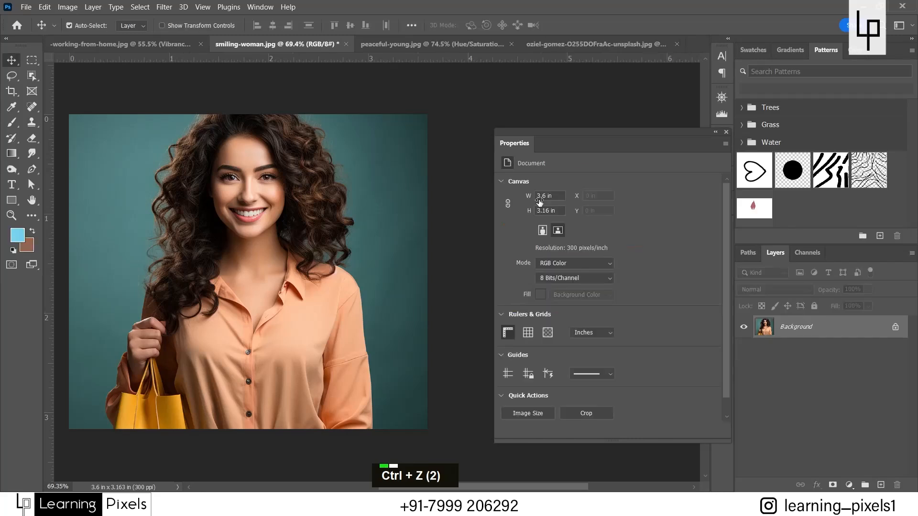
Add a Hue/Saturation adjustment layer above the smiling-woman.jpg background
left_click(850, 485)
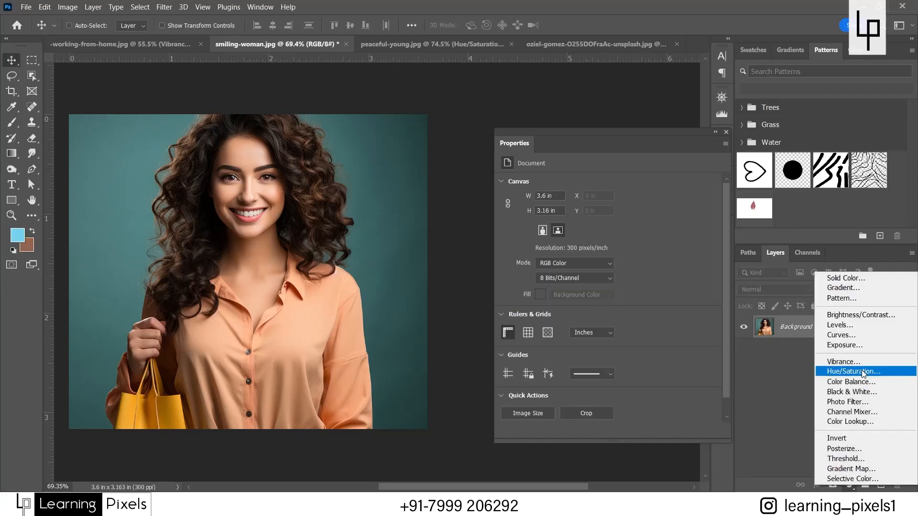
left_click(864, 373)
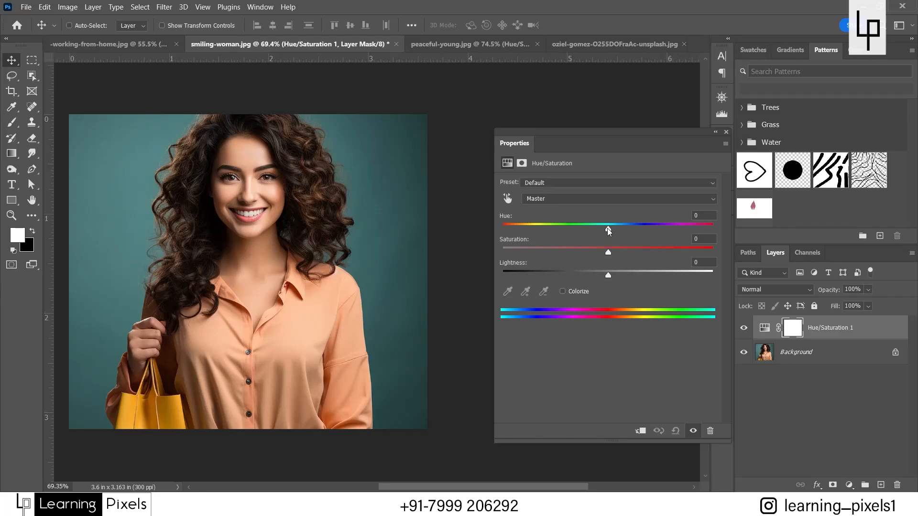
Try a Master Hue of +19 on the whole portrait, and undo it
left_click_drag(607, 228, 640, 229)
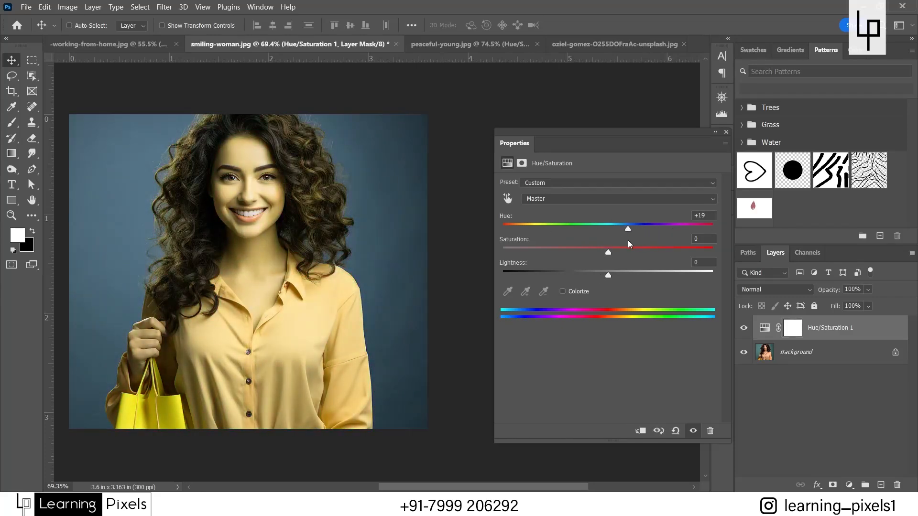
key("ctrl+z")
key("ctrl+z")
Target the teal backdrop's Cyans range from the image, add a backdrop sample to it, and set its Hue to -46
left_click(507, 198)
left_click(392, 155)
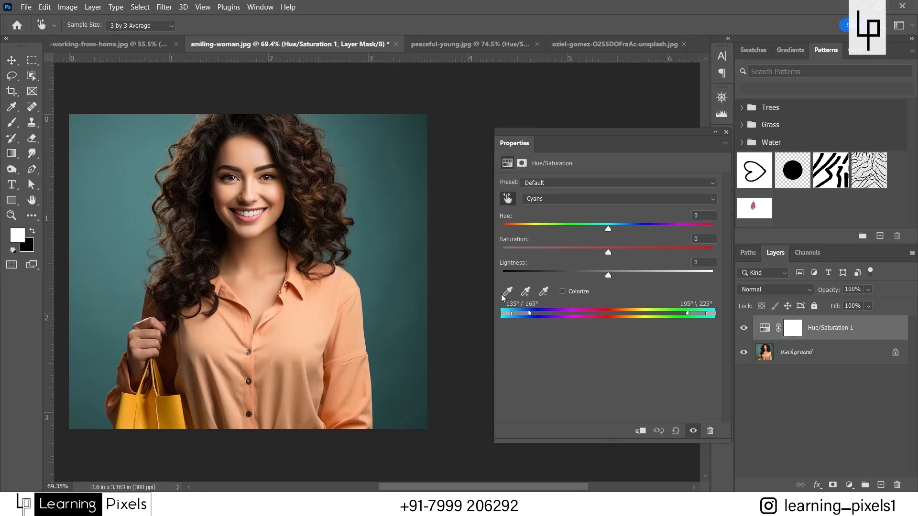
left_click(525, 291)
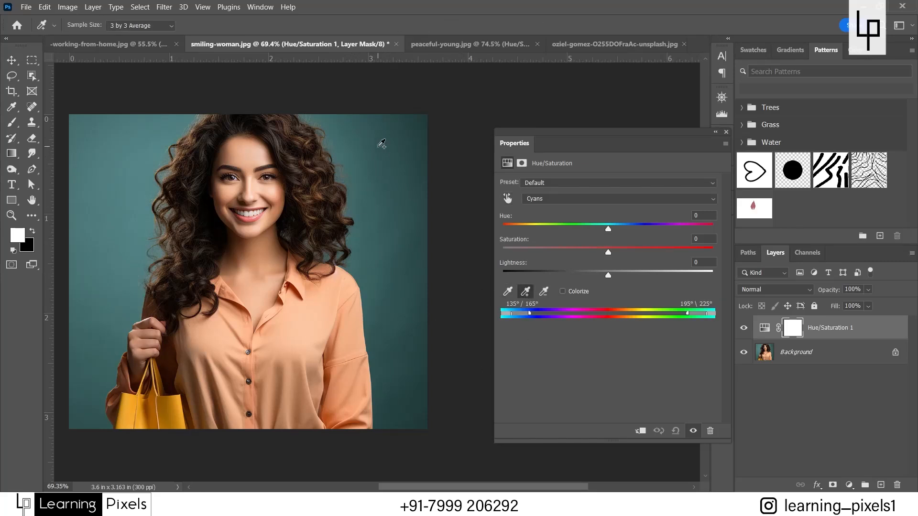
double_click(394, 350)
left_click(555, 197)
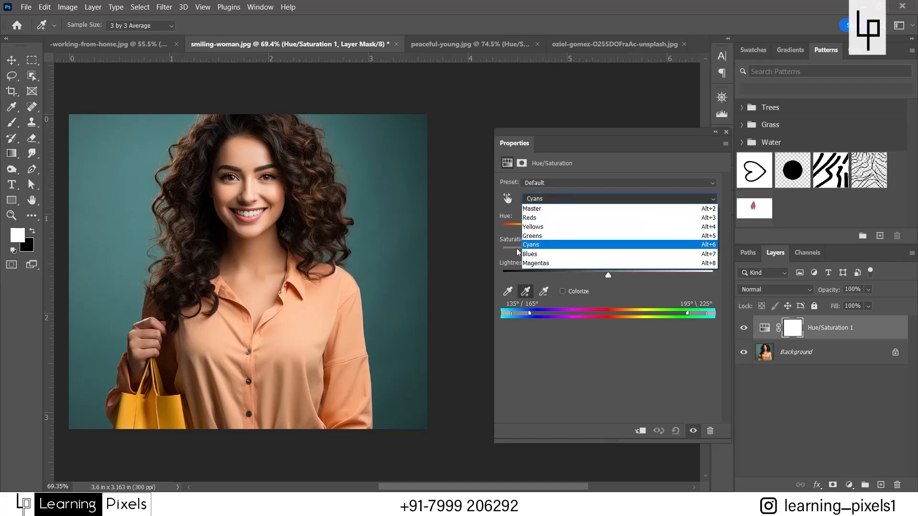
left_click(551, 245)
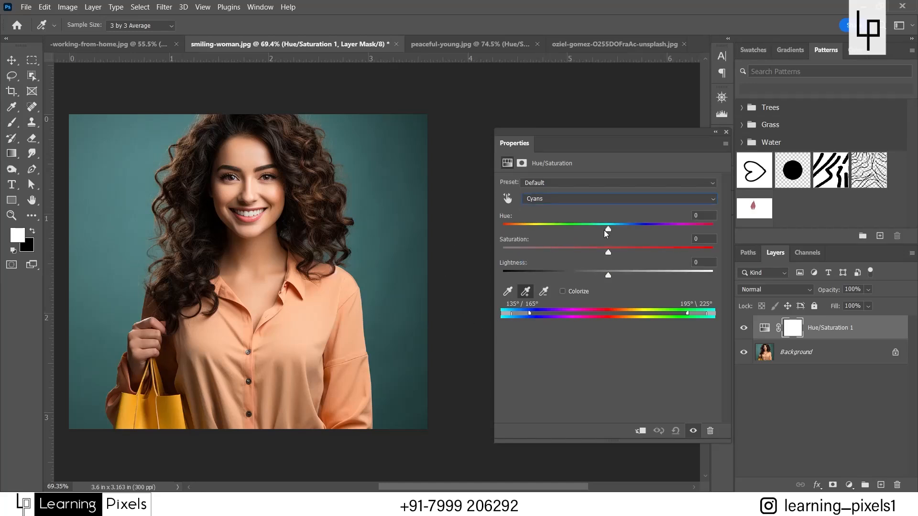
left_click_drag(605, 231, 560, 224)
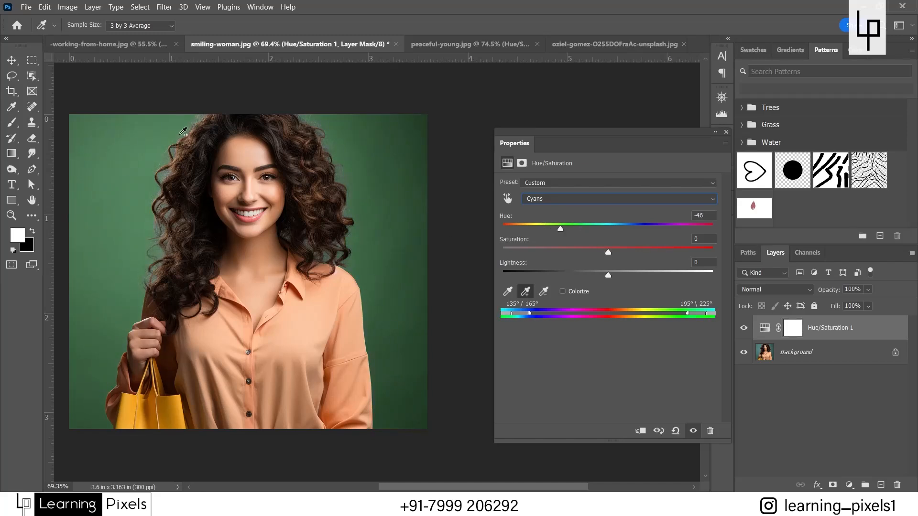
scroll(158, 146, "up", 1)
Return to the Master range, target the bag's Yellows range from the image, and add a bag tone to it by sampling
left_click(580, 198)
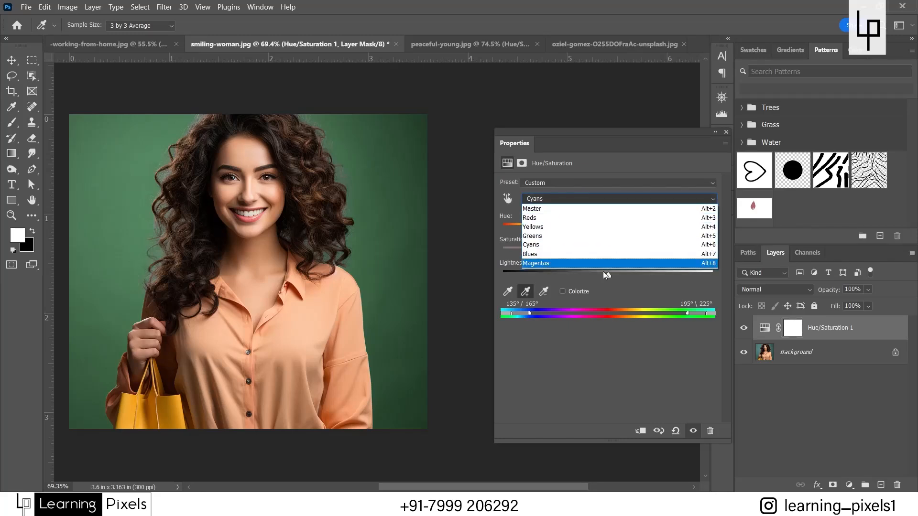
left_click(555, 211)
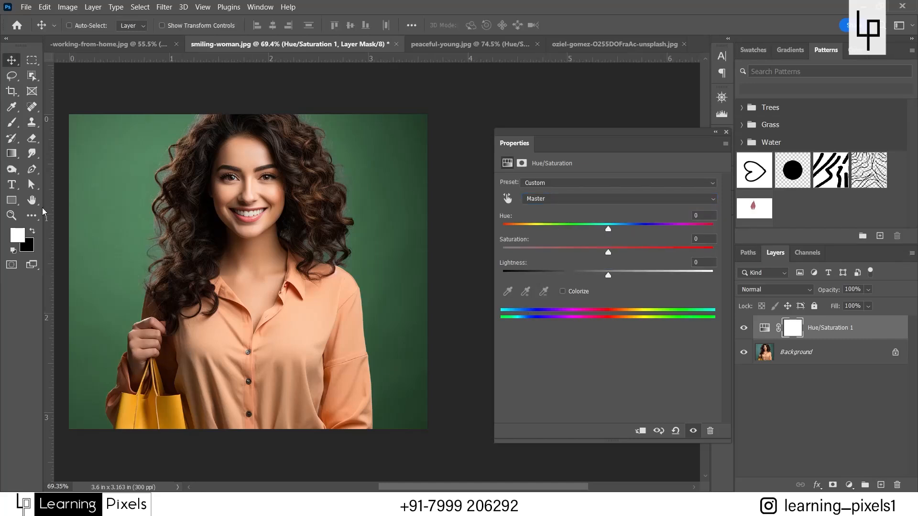
left_click(543, 198)
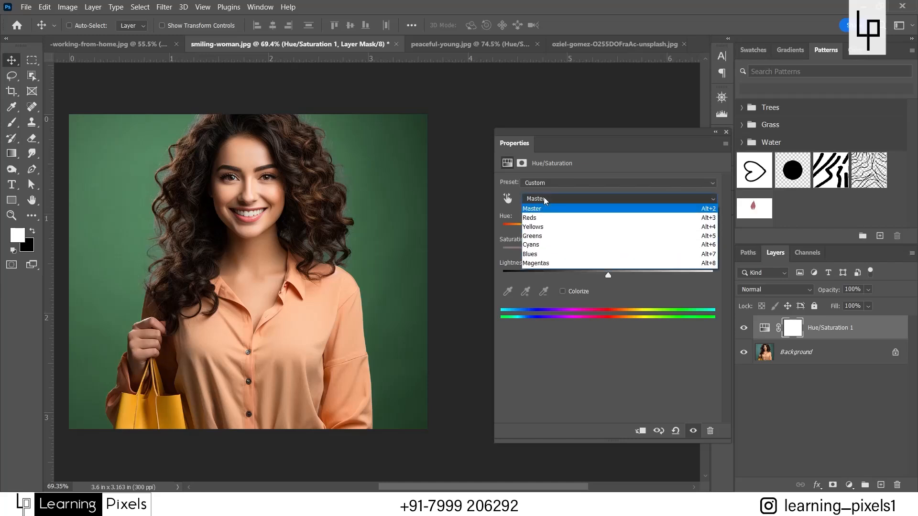
left_click(545, 239)
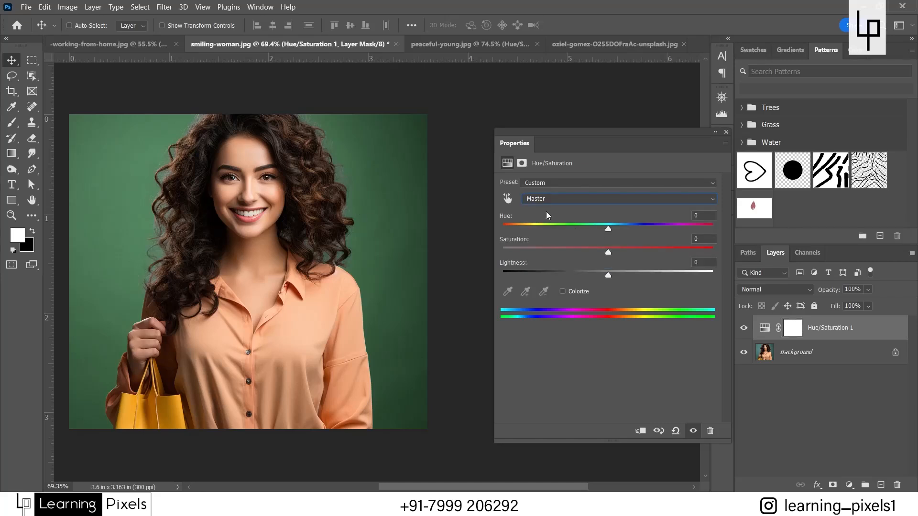
left_click(508, 199)
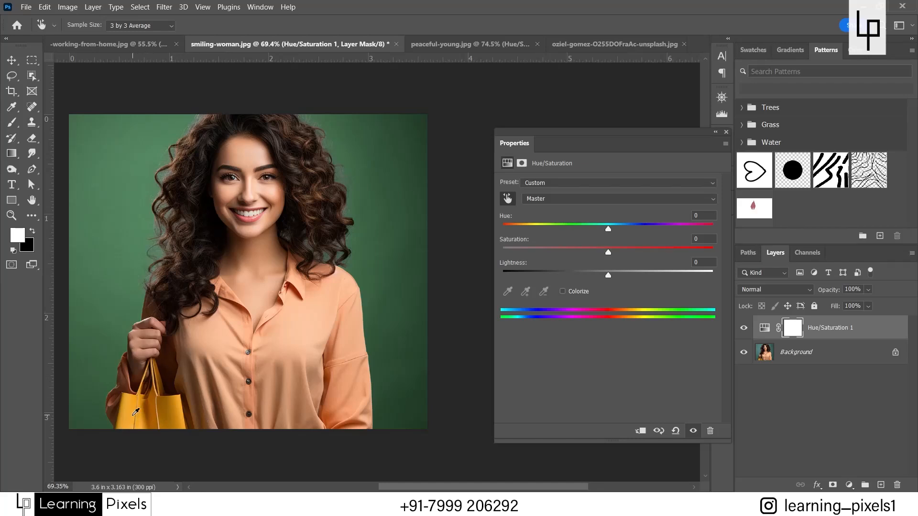
left_click(135, 412)
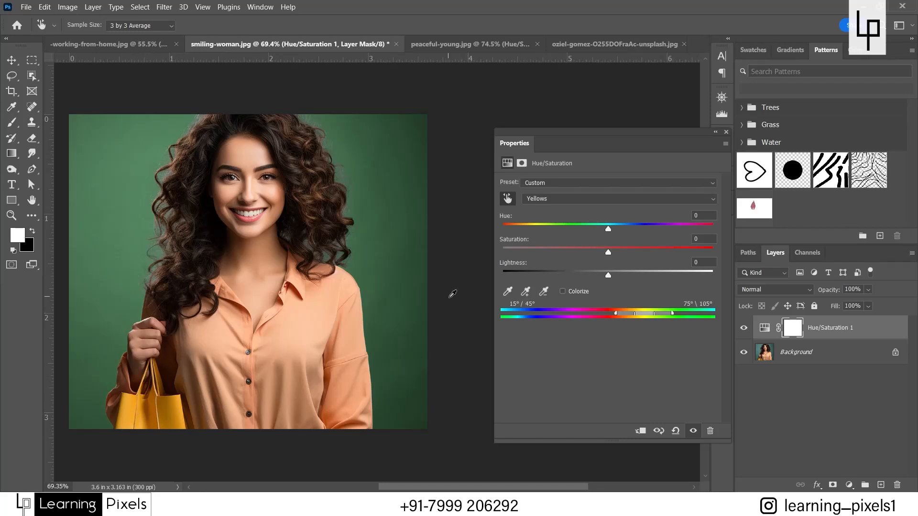
left_click(525, 292)
double_click(147, 413)
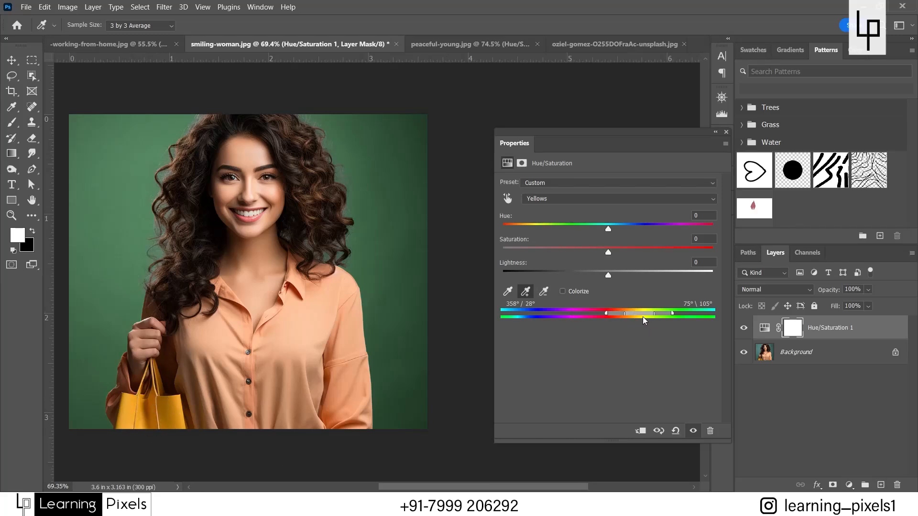
Set the Yellows range's Hue to +78 and compare the portrait with the adjustment hidden and shown
left_click(588, 202)
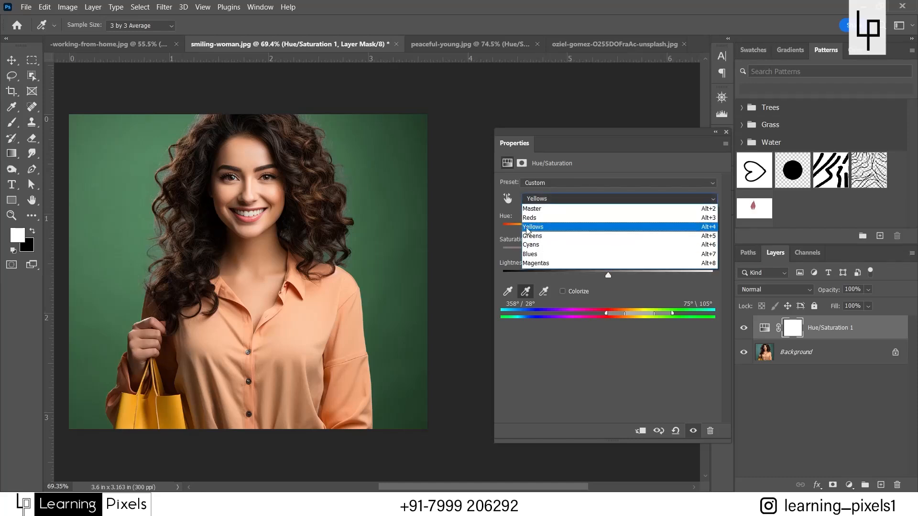
left_click(534, 228)
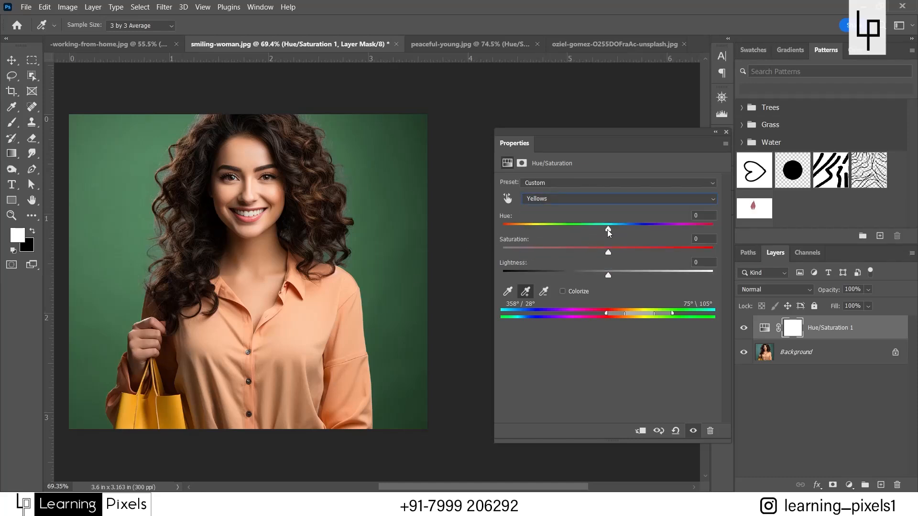
left_click_drag(607, 229, 670, 227)
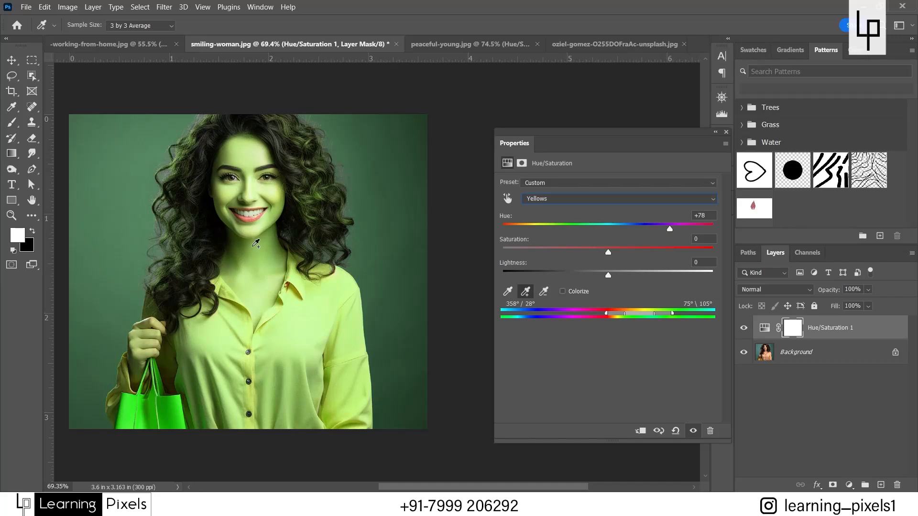
left_click(744, 328)
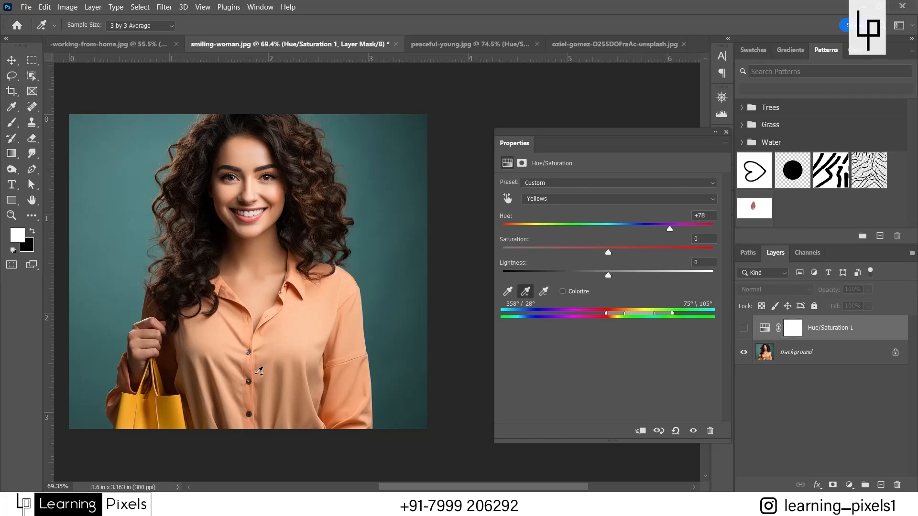
left_click(745, 329)
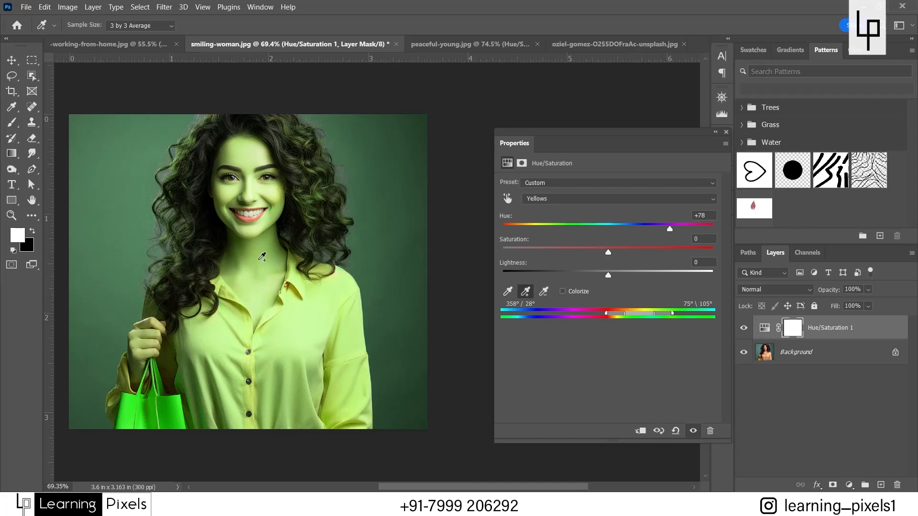
Paint black on the adjustment's layer mask over the woman and backdrop with a 250-size brush, keeping the effect on the bag
left_click(791, 327)
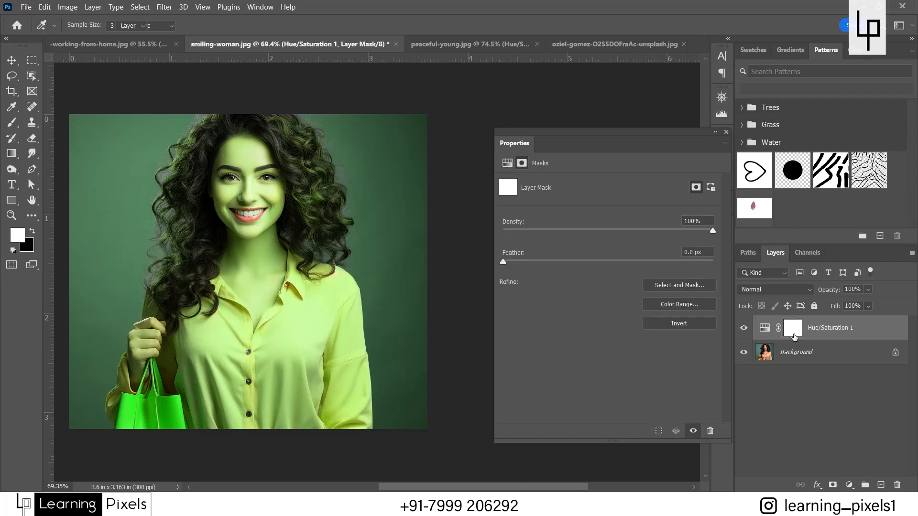
key("v")
key("b")
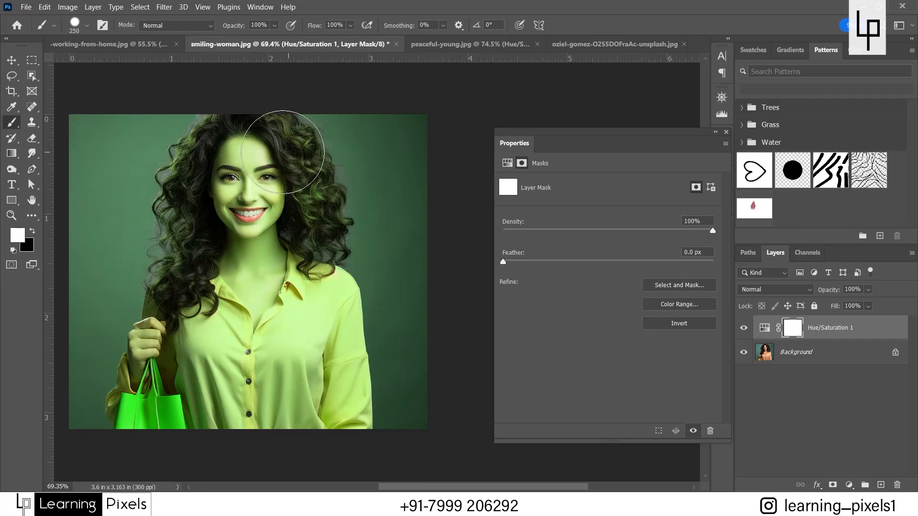
key("x")
mouse_move(299, 193)
left_mouse_down()
mouse_move(320, 154)
mouse_move(174, 174)
mouse_move(153, 199)
mouse_move(89, 181)
mouse_move(108, 236)
mouse_move(189, 262)
mouse_move(244, 349)
mouse_move(280, 344)
mouse_move(416, 396)
mouse_move(277, 123)
mouse_move(68, 338)
mouse_move(185, 256)
mouse_move(148, 287)
mouse_move(109, 391)
mouse_move(192, 329)
mouse_move(234, 327)
mouse_move(281, 416)
mouse_move(282, 361)
left_mouse_up()
key("space")
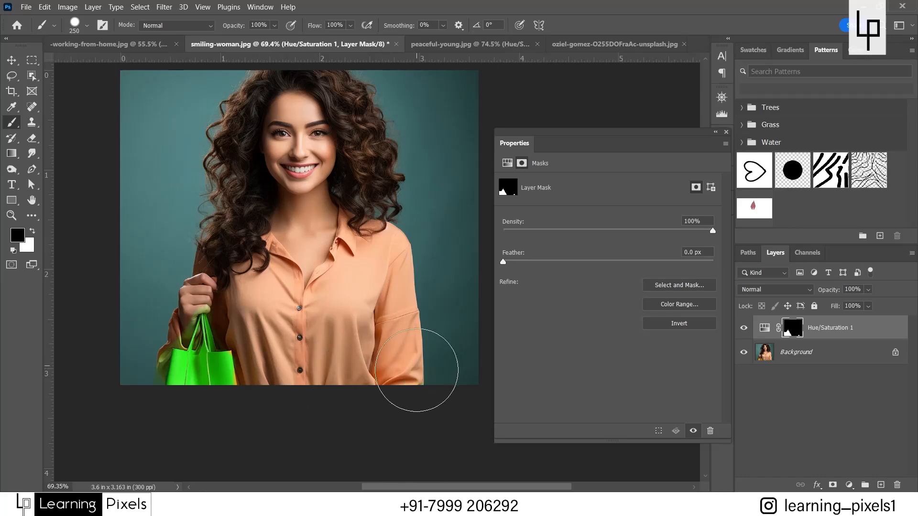
Refine the mask around the bag with the brush reduced to 45, restoring the green along its edge with white
double_click(174, 421)
scroll(160, 368, "up", 3)
key("bracketleft")
key("bracketleft")
key("bracketleft")
key("bracketleft")
key("bracketleft")
key("bracketleft")
key("bracketleft")
key("bracketleft")
key("bracketleft")
key("bracketleft")
key("bracketleft")
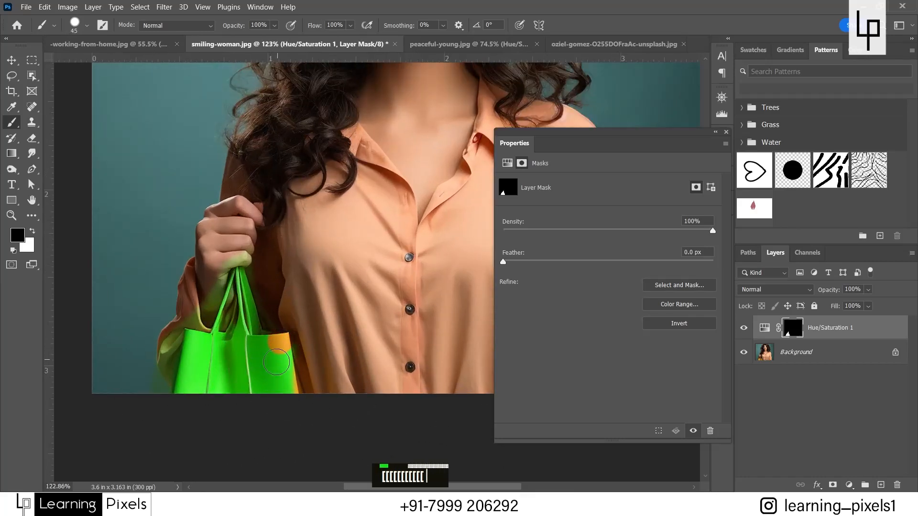
key("x")
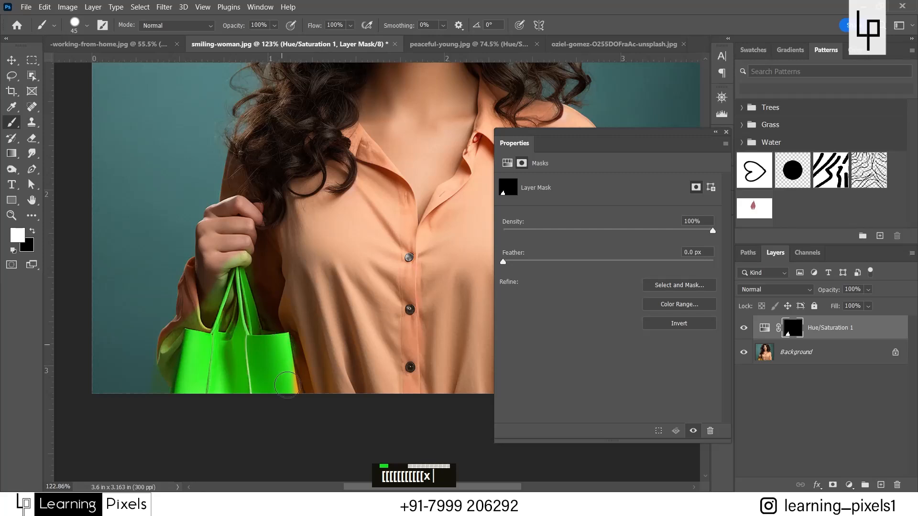
scroll(220, 333, "down", 3)
scroll(309, 316, "down", 2)
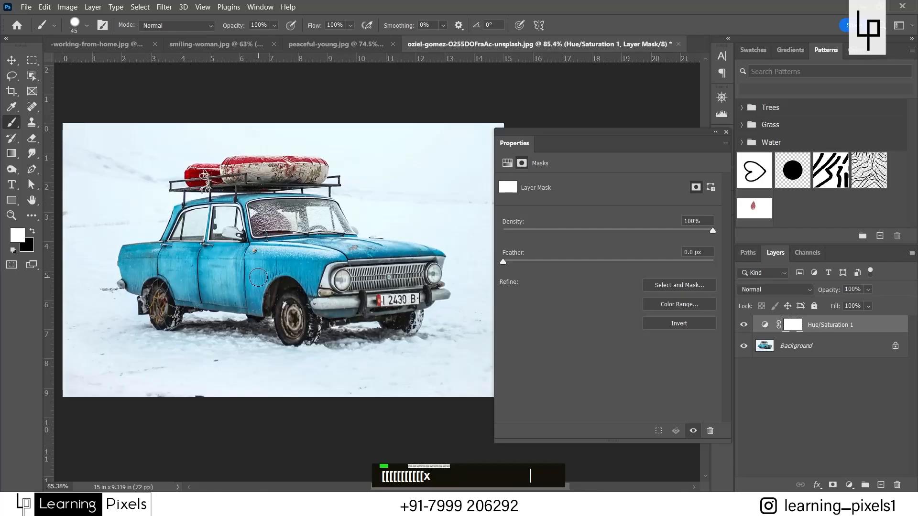
Replace the Hue/Saturation adjustment layer in the blue car photo with a new one
left_click_drag(672, 140, 667, 140)
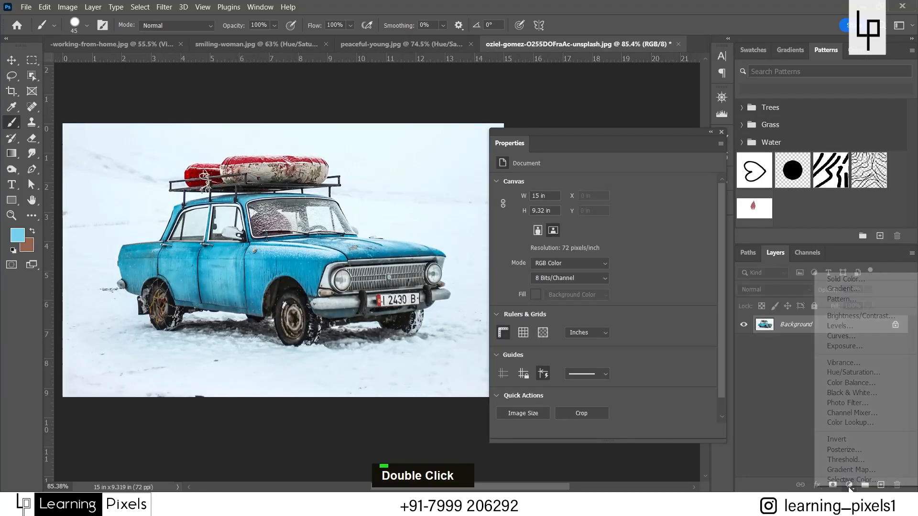
left_click(850, 485)
left_click(840, 373)
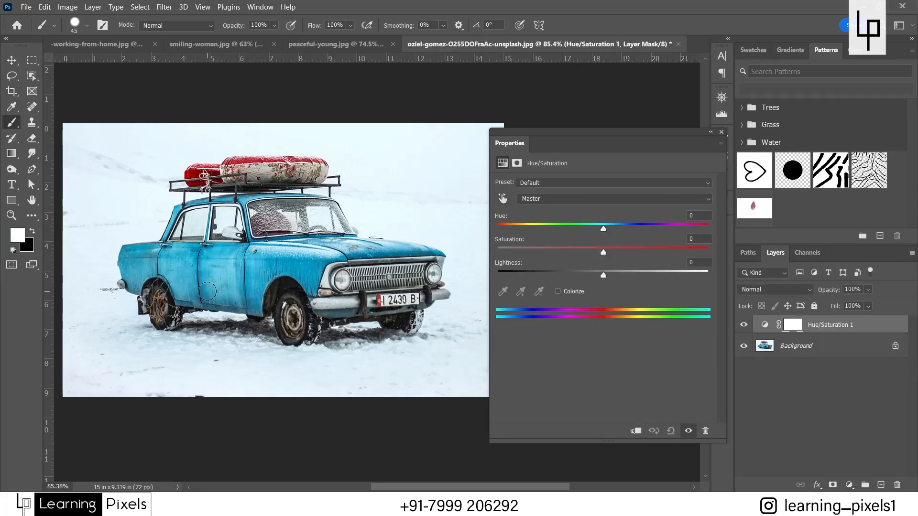
Choose the Cyans range for the car and widen its upper limits to 243° and 273°
left_click(552, 205)
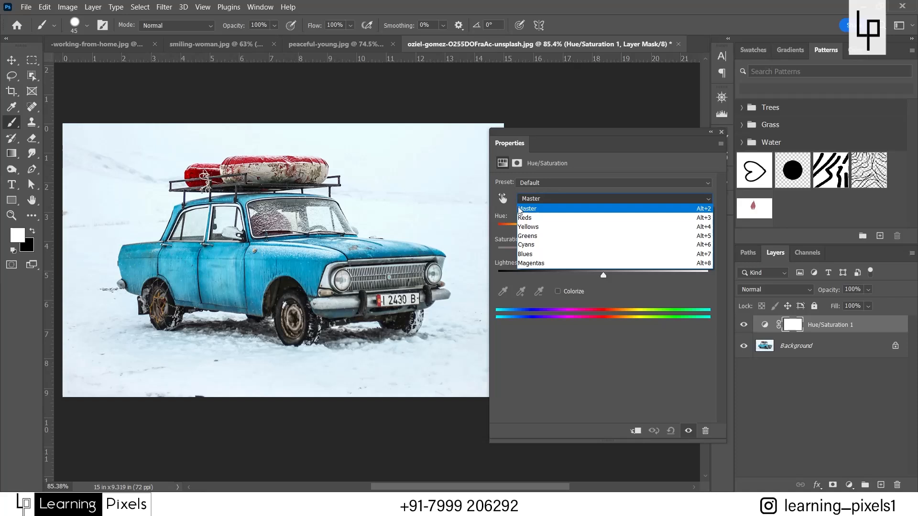
left_click(529, 245)
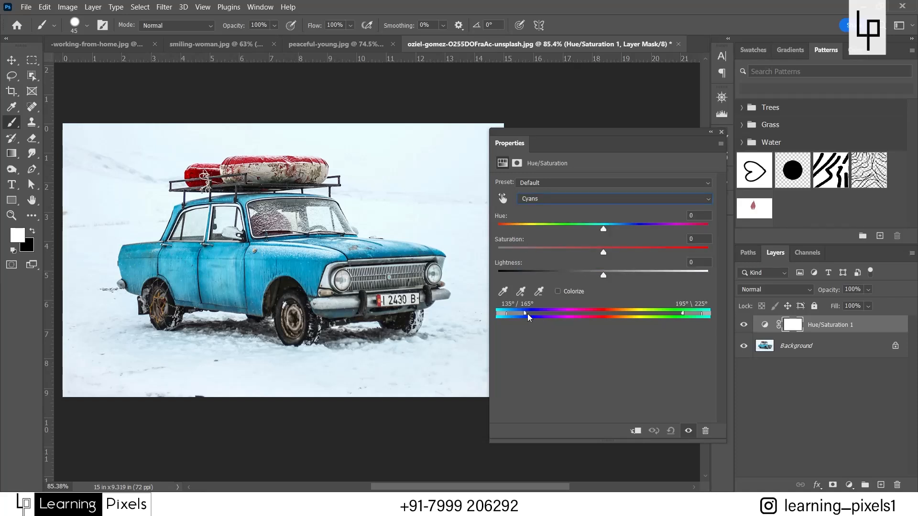
left_click_drag(512, 317, 515, 316)
left_click_drag(520, 316, 548, 319)
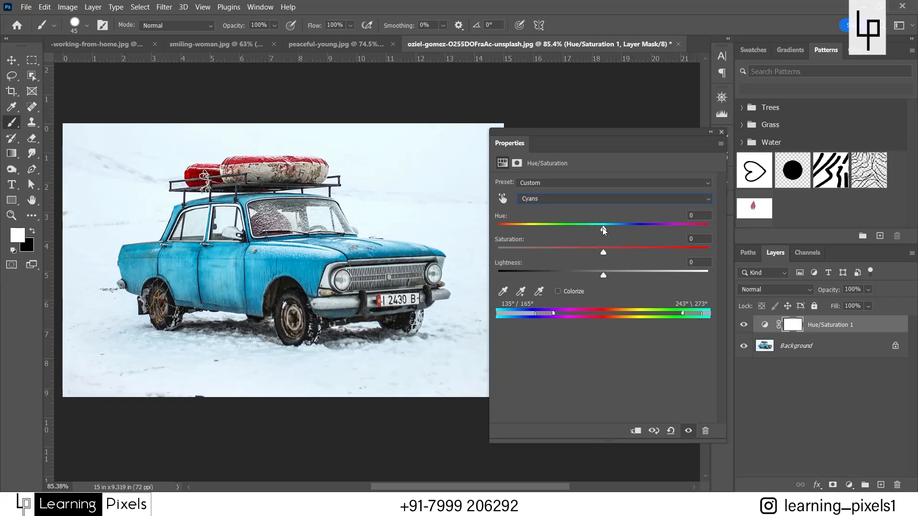
Shift the car's Cyans hue to +180 and raise the saturation of that range
left_click_drag(604, 232, 711, 233)
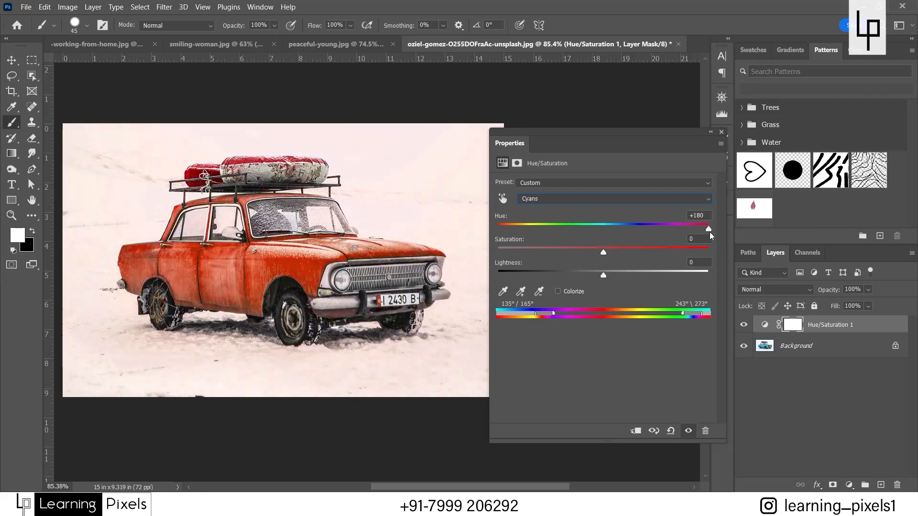
left_click_drag(603, 253, 628, 257)
Paint black on the adjustment's layer mask over the front half of the car with a softened 250-size brush
left_click(792, 325)
key("b")
left_click(87, 27)
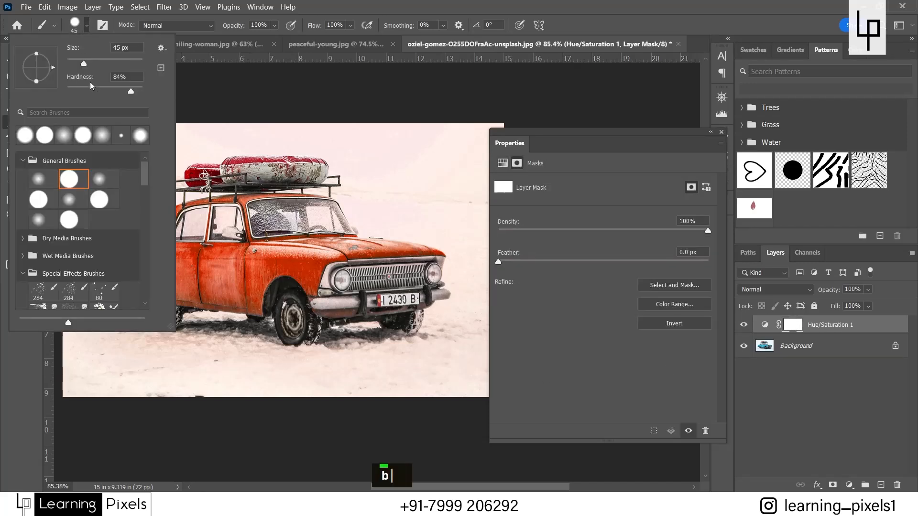
left_click_drag(91, 89, 1, 90)
left_click(390, 4)
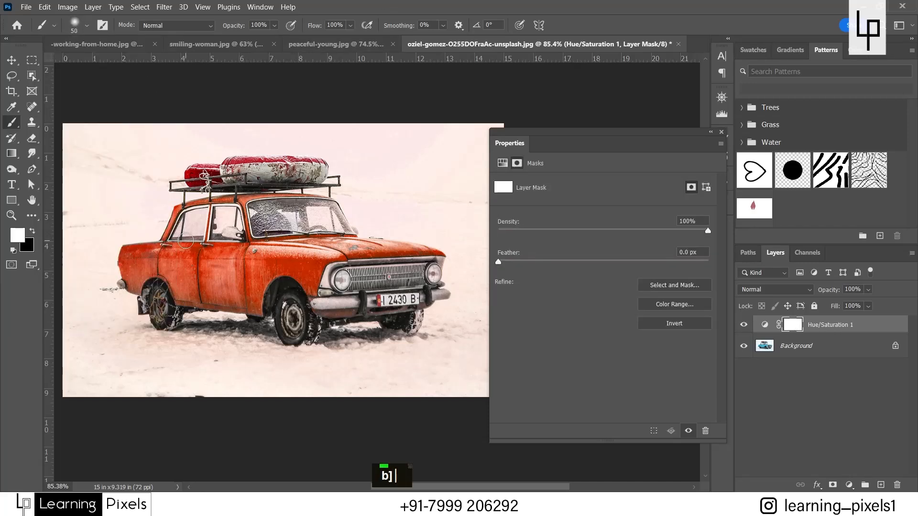
key("bracketright")
key("bracketright")
key("bracketright")
key("bracketright")
key("bracketright")
key("bracketright")
key("bracketright")
key("bracketright")
key("bracketright")
key("bracketright")
key("bracketright")
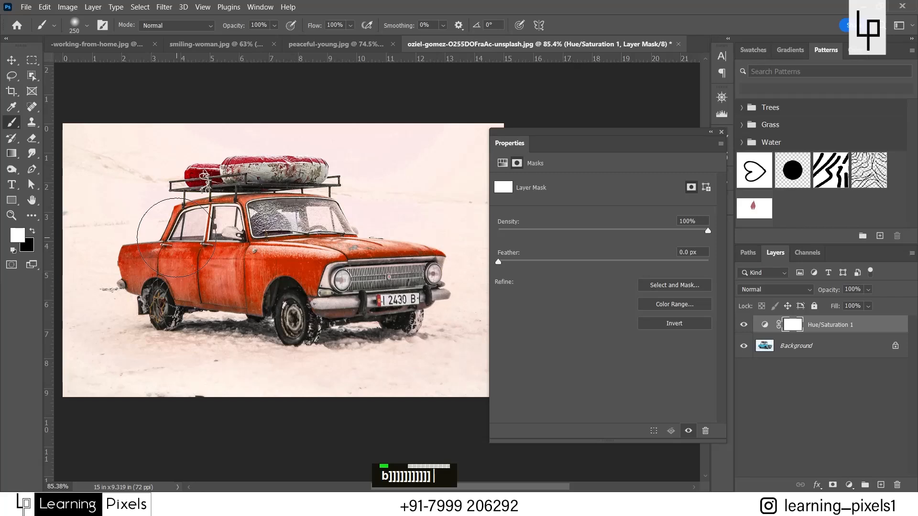
key("x")
mouse_move(341, 159)
left_mouse_down()
mouse_move(322, 410)
mouse_move(424, 389)
mouse_move(435, 167)
mouse_move(448, 338)
left_mouse_up()
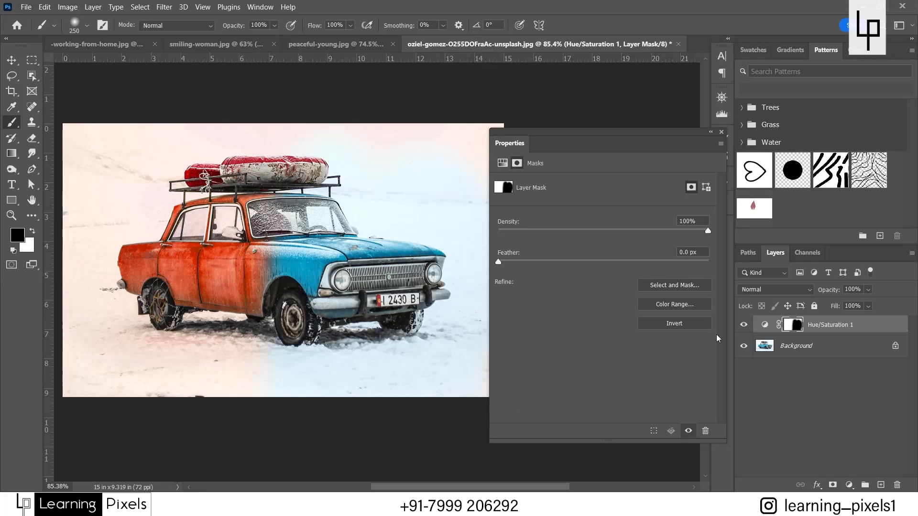
Load the adjustment's layer mask as a selection and invert it to cover the car's front half
left_click(793, 324, "ctrl")
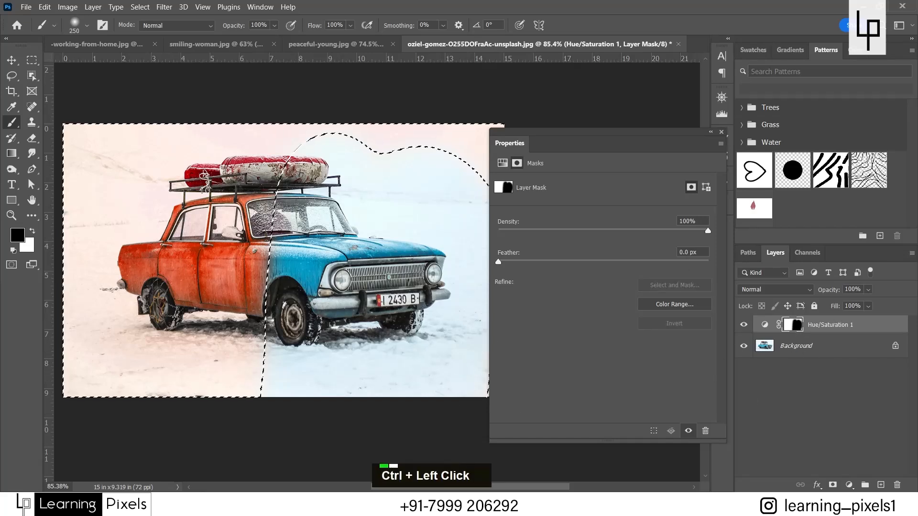
scroll(250, 198, "down", 2)
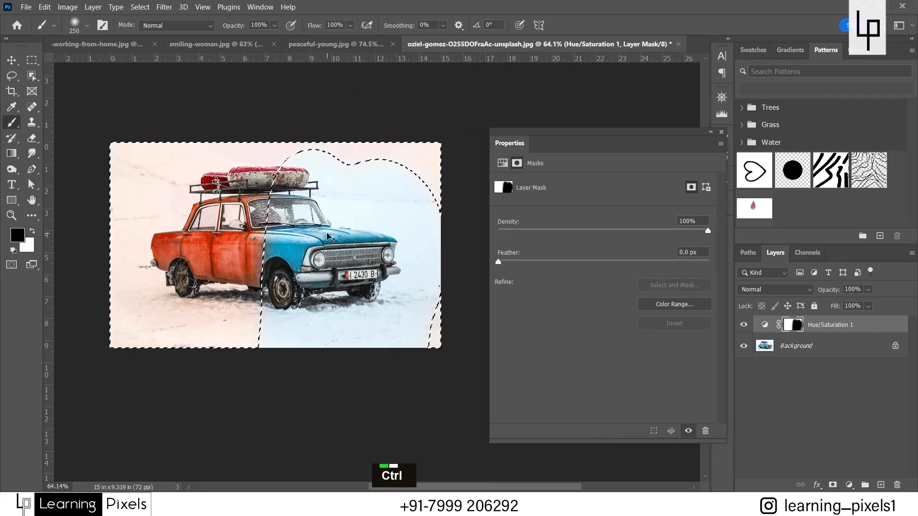
key("ctrl+d")
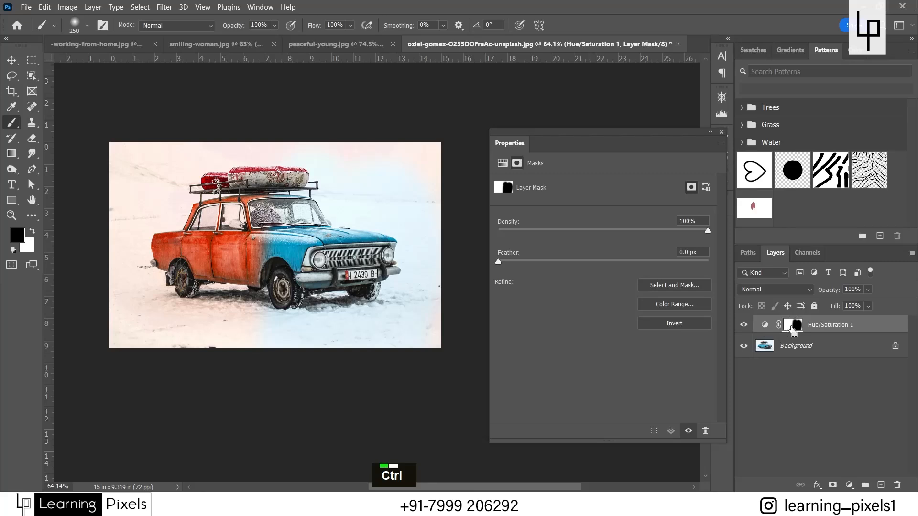
left_click(794, 328, "ctrl")
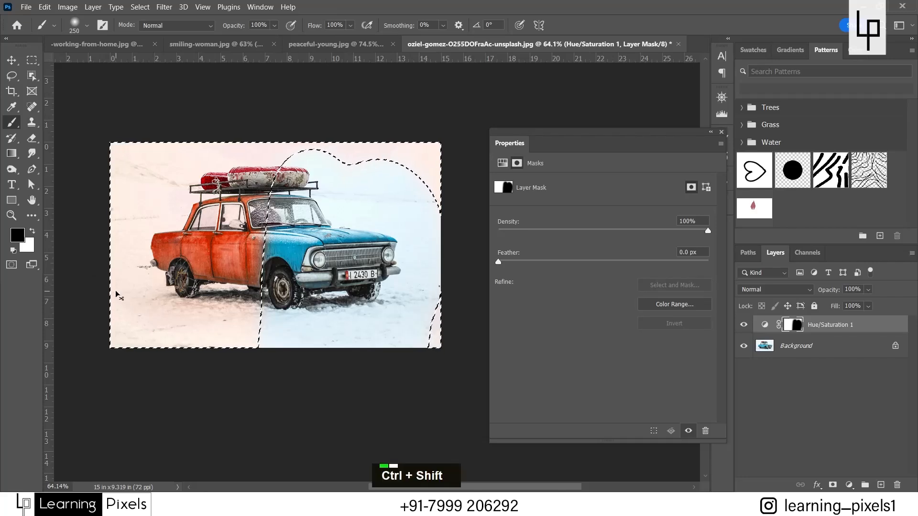
key("ctrl+shift+i")
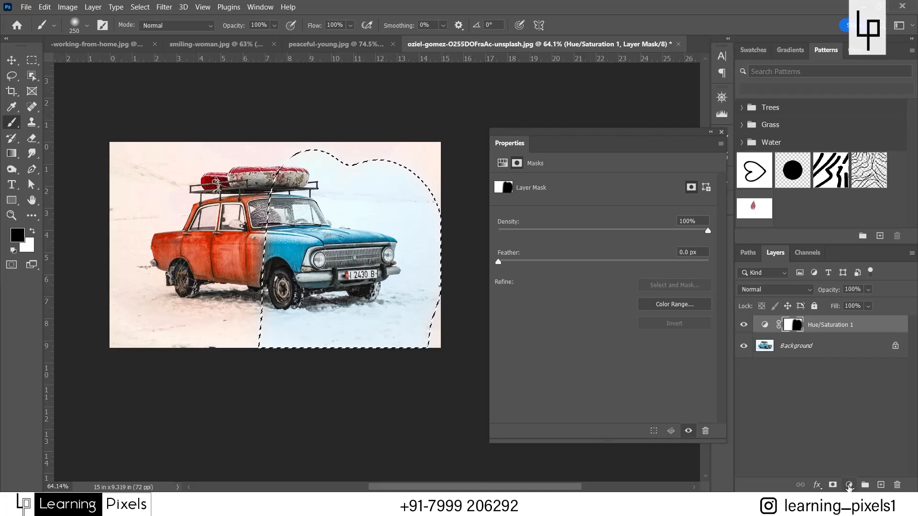
Add a second Hue/Saturation adjustment layer masked by the inverted selection
left_click(849, 485)
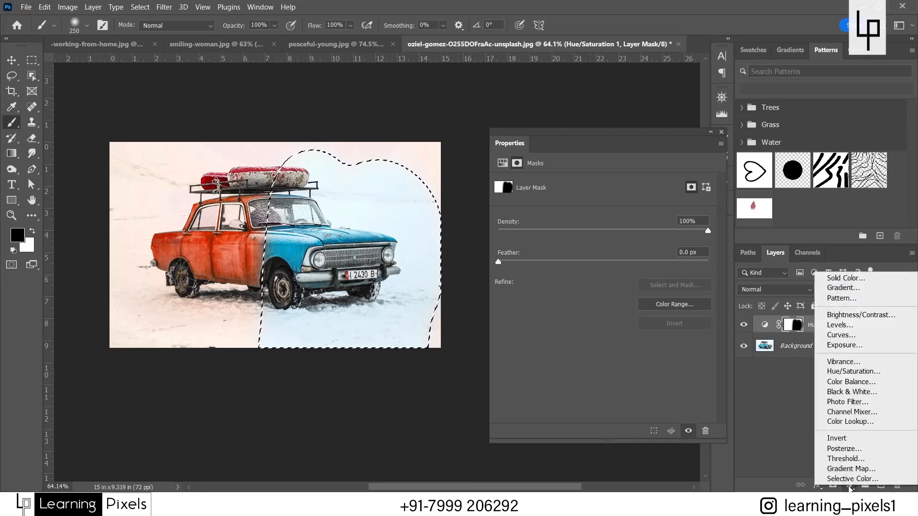
left_click(847, 372)
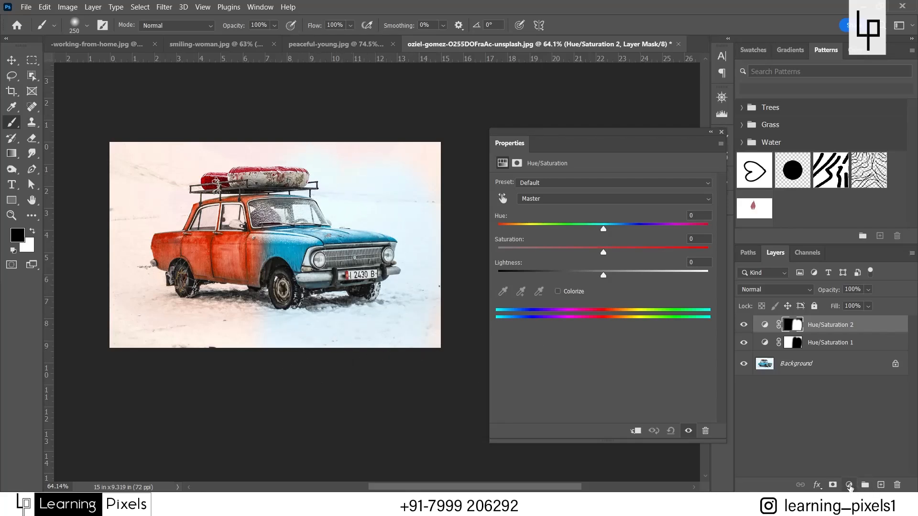
left_click(849, 485)
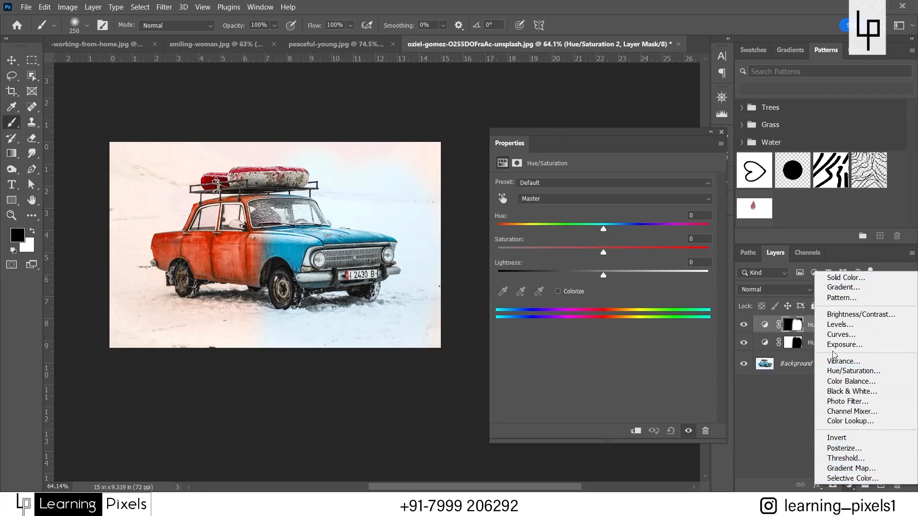
left_click(292, 298)
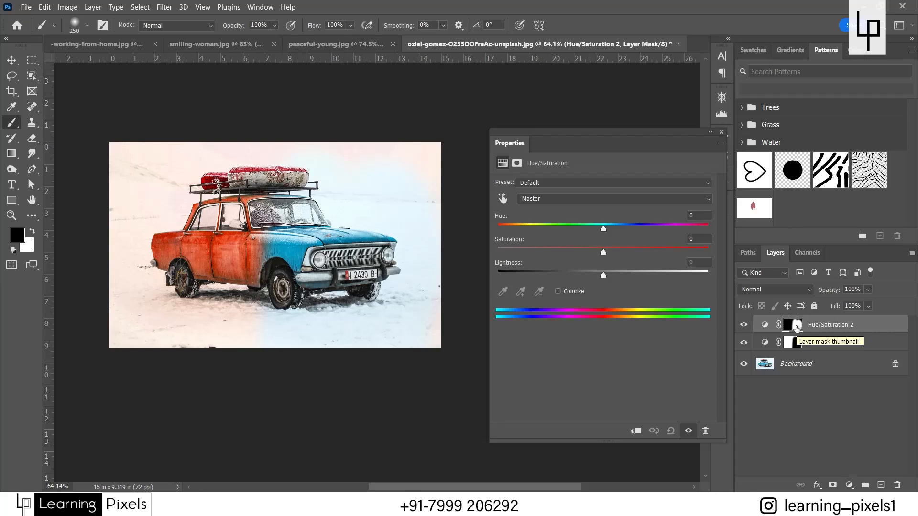
Choose the Cyans range in the second adjustment and widen its upper limits to 250° and 280°
left_click(605, 205)
left_click(543, 245)
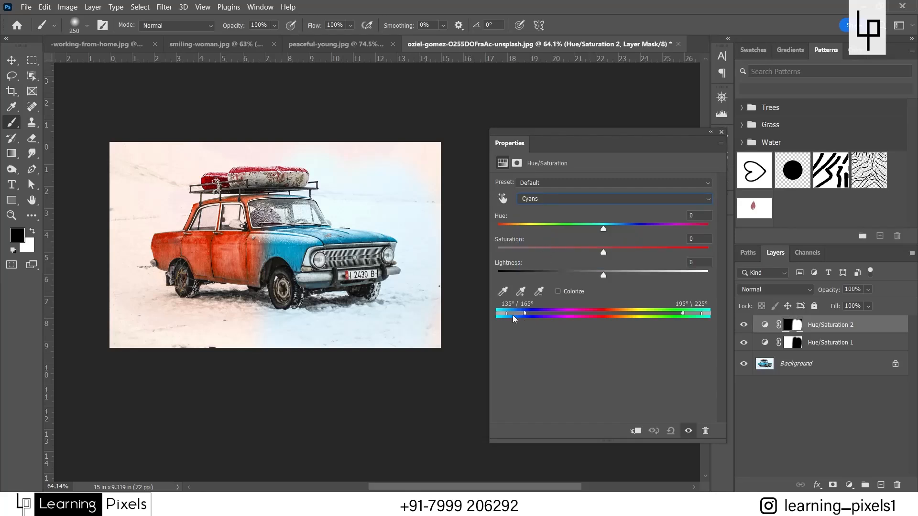
left_click_drag(515, 317, 548, 316)
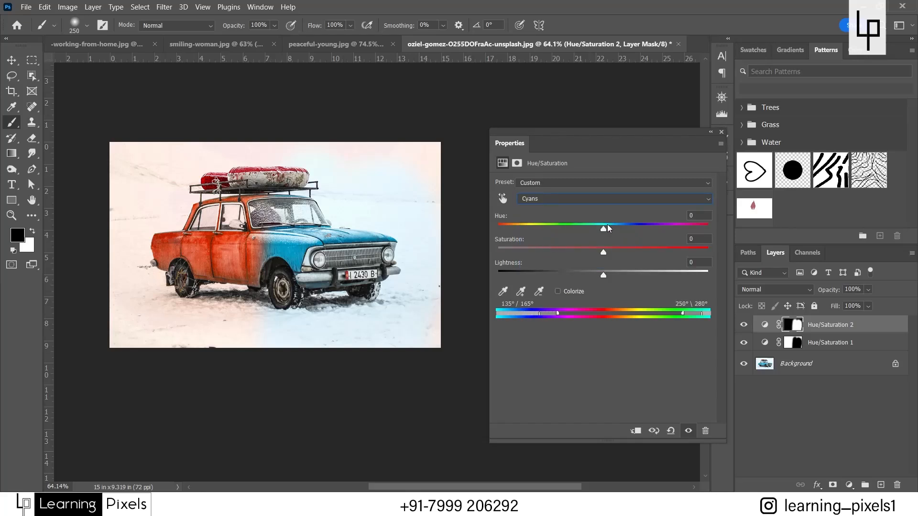
Recolour the car's front half yellow-green with Hue -134, Saturation +5 and Lightness +28
left_click_drag(607, 232, 525, 235)
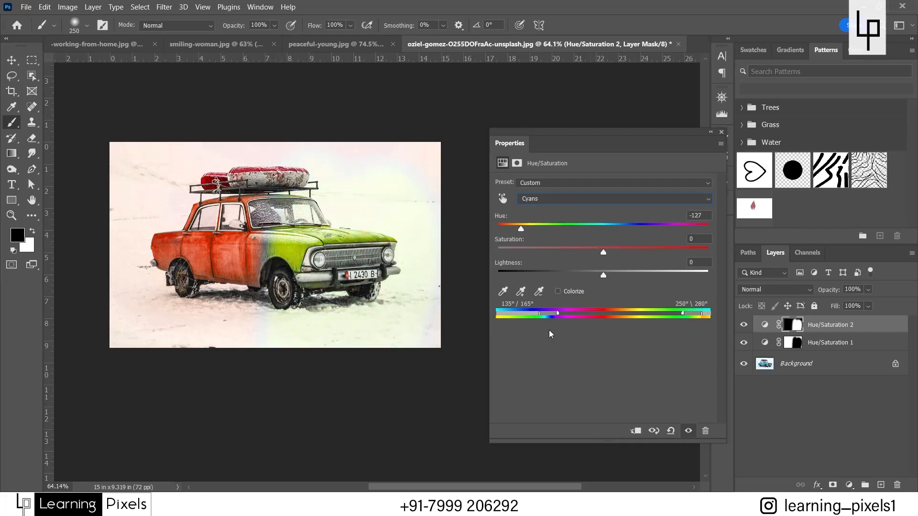
left_click_drag(603, 254, 634, 278)
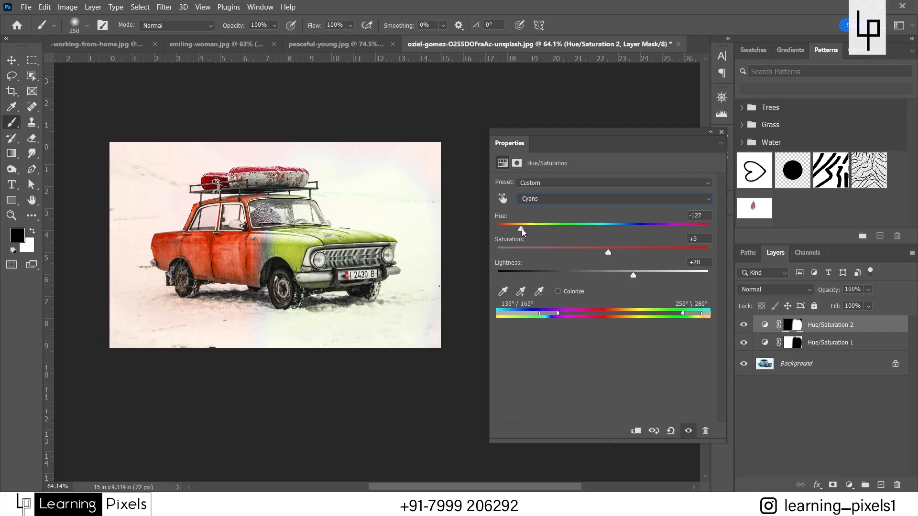
left_click_drag(523, 232, 520, 231)
Examine the seam between the two car colours, switching each Hue/Saturation layer off and on to compare
left_click(11, 60)
scroll(277, 244, "up", 3)
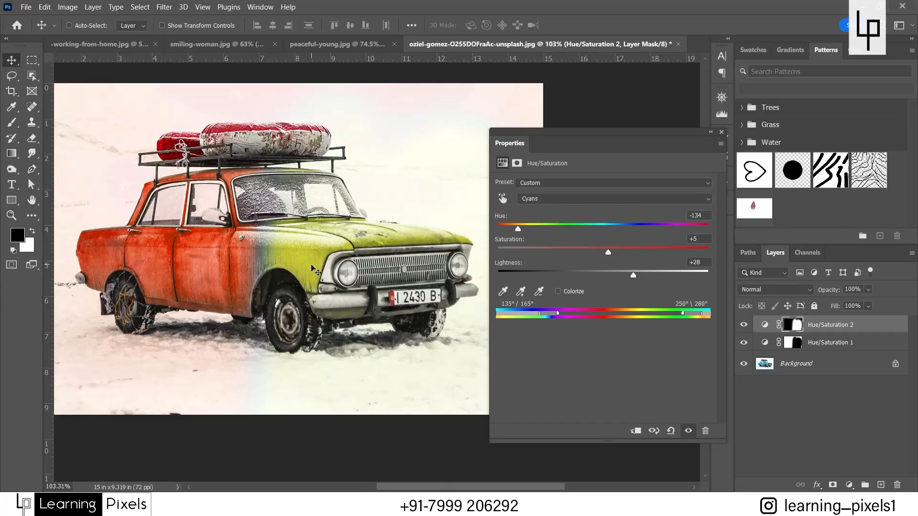
scroll(263, 252, "up", 2)
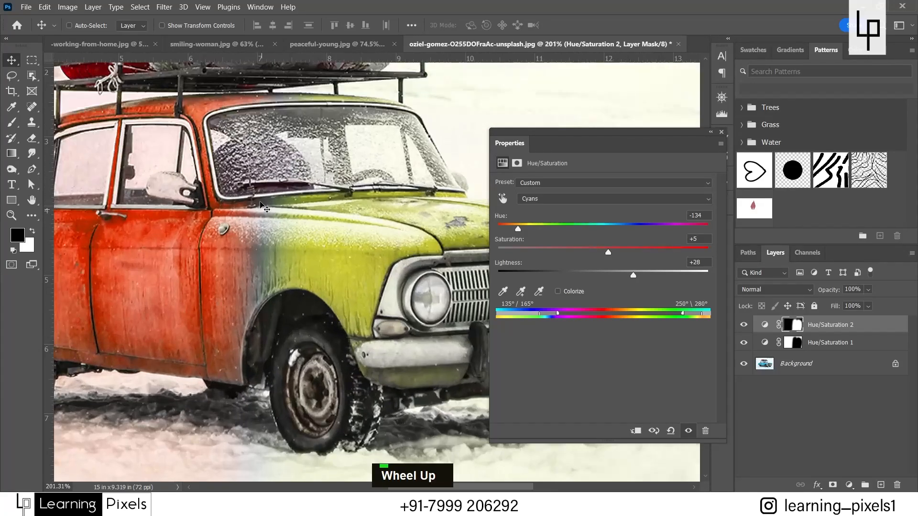
scroll(262, 247, "down", 1)
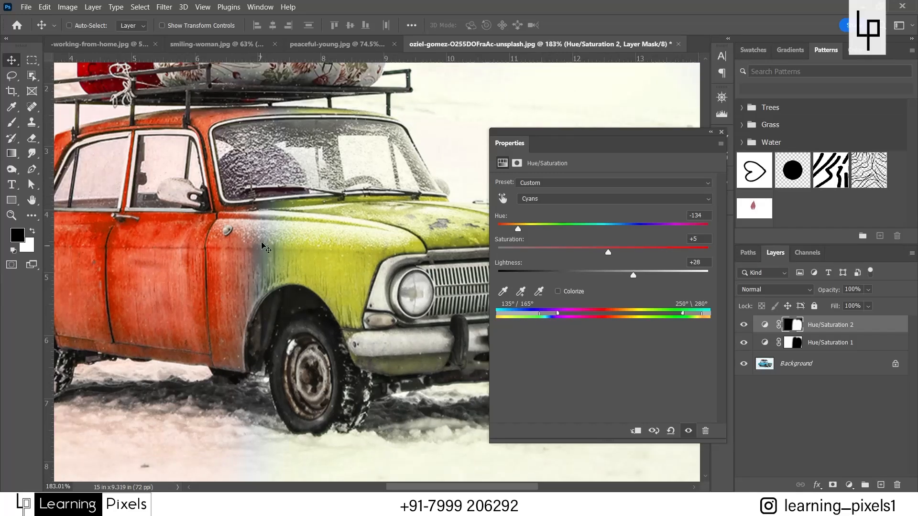
left_click(745, 325)
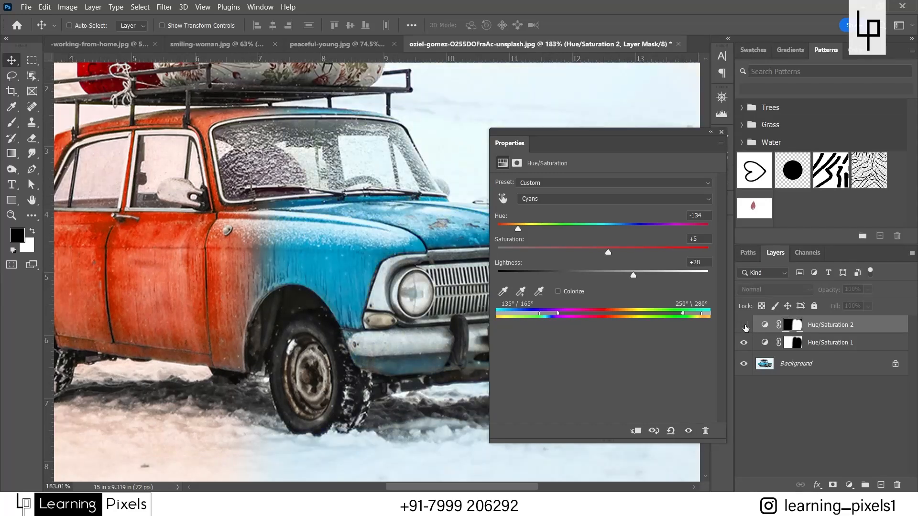
left_click(745, 326)
left_click(744, 343)
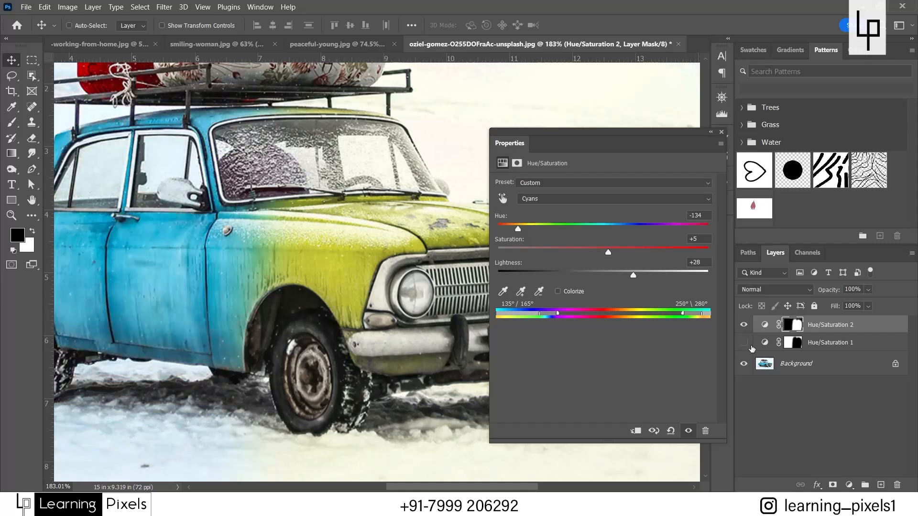
left_click(745, 343)
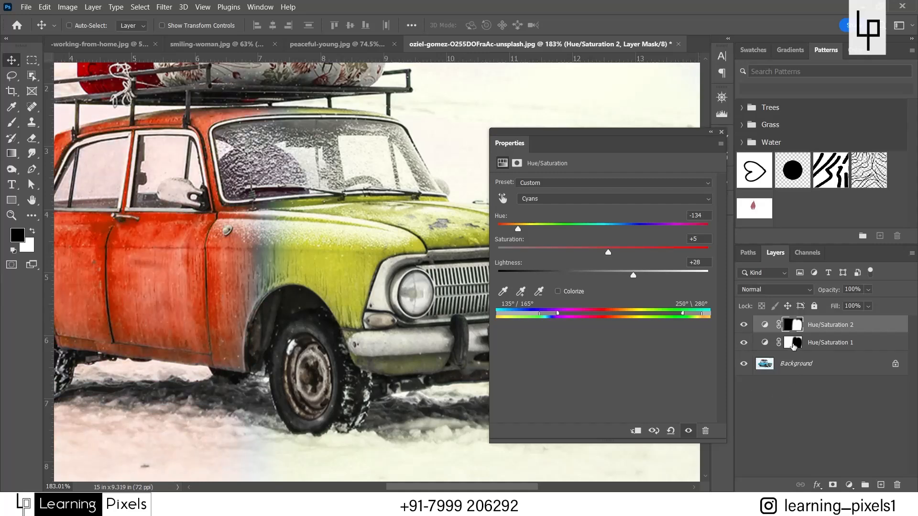
Paint white on the Hue/Saturation 1 mask along the bluish seam behind the front wheel arch, using an 80-size brush
left_click(793, 345)
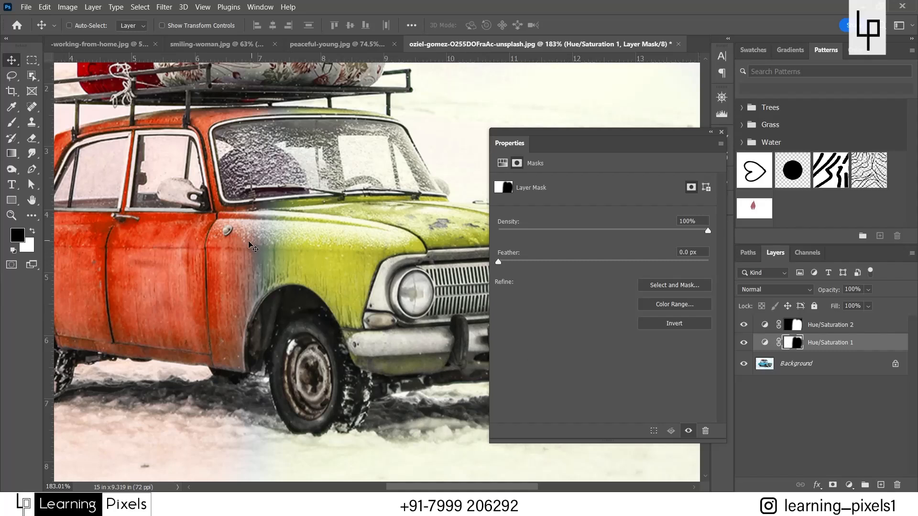
key("b")
key("bracketleft")
key("bracketleft")
key("bracketleft")
key("bracketleft")
key("bracketleft")
key("bracketleft")
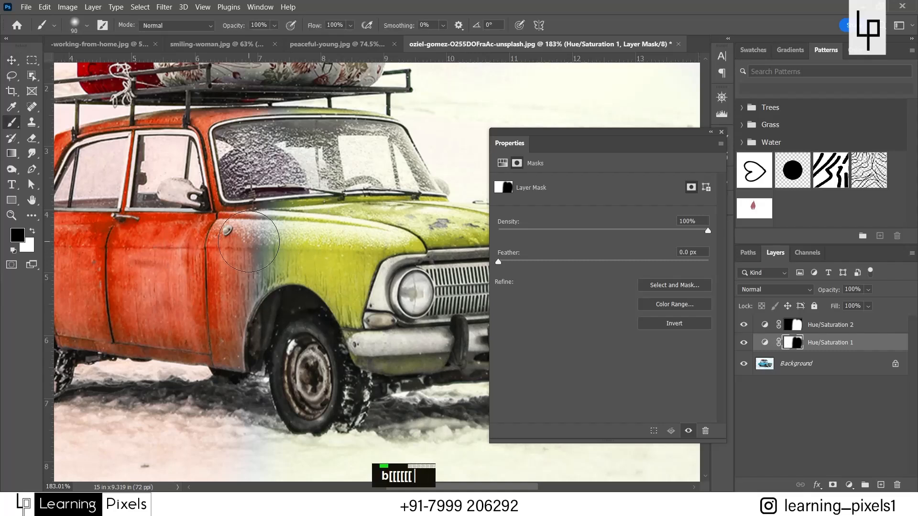
key("x")
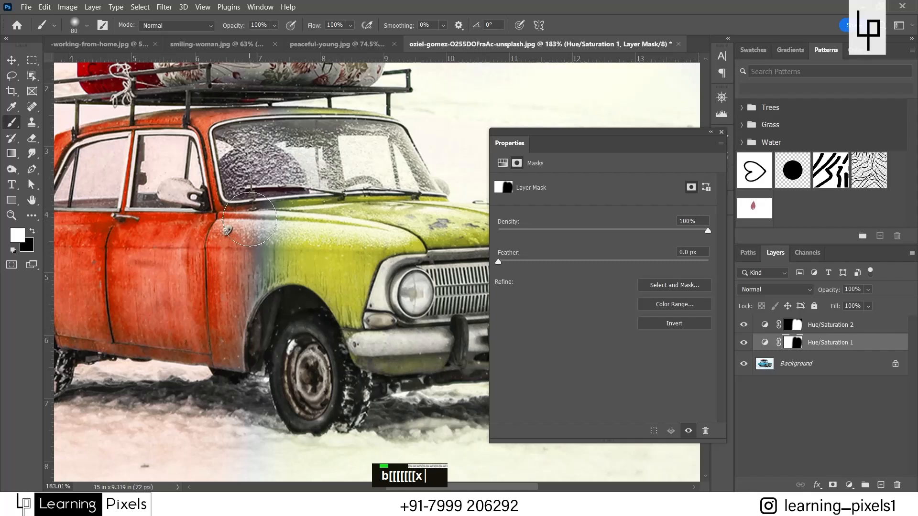
mouse_move(251, 219)
left_mouse_down()
mouse_move(240, 284)
mouse_move(242, 244)
left_mouse_up()
Refine the red side of the seam with white, using the brush reduced to size 50 and 38% flow
key("bracketleft")
key("bracketleft")
key("bracketleft")
left_click(350, 25)
left_click_drag(334, 39, 328, 38)
left_click(255, 238)
mouse_move(256, 238)
left_mouse_down()
mouse_move(243, 297)
mouse_move(261, 255)
left_mouse_up()
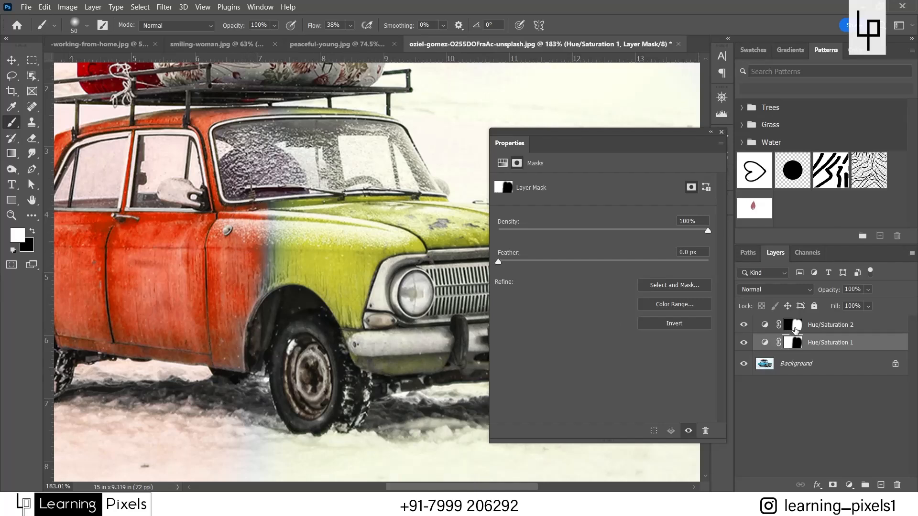
Paint white on the Hue/Saturation 2 mask along the green side of the seam above the front wheel
left_click(796, 329)
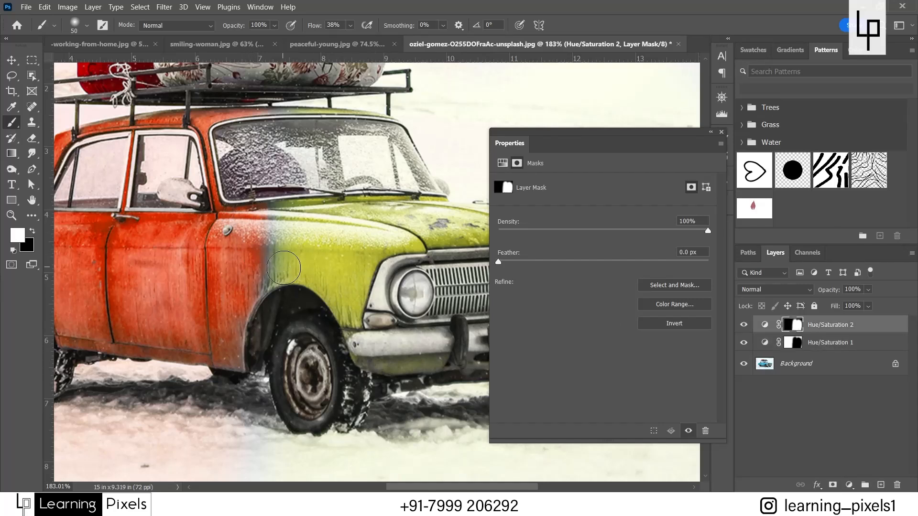
left_click(278, 247)
mouse_move(278, 248)
left_mouse_down()
mouse_move(277, 235)
mouse_move(281, 288)
left_mouse_up()
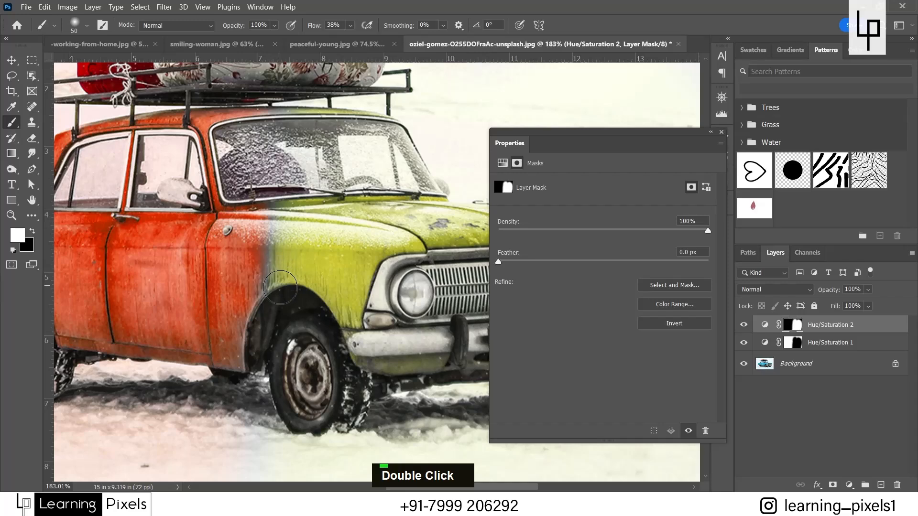
Add a third Hue/Saturation adjustment layer above the other two for the remaining bluish seam
scroll(275, 338, "down", 2)
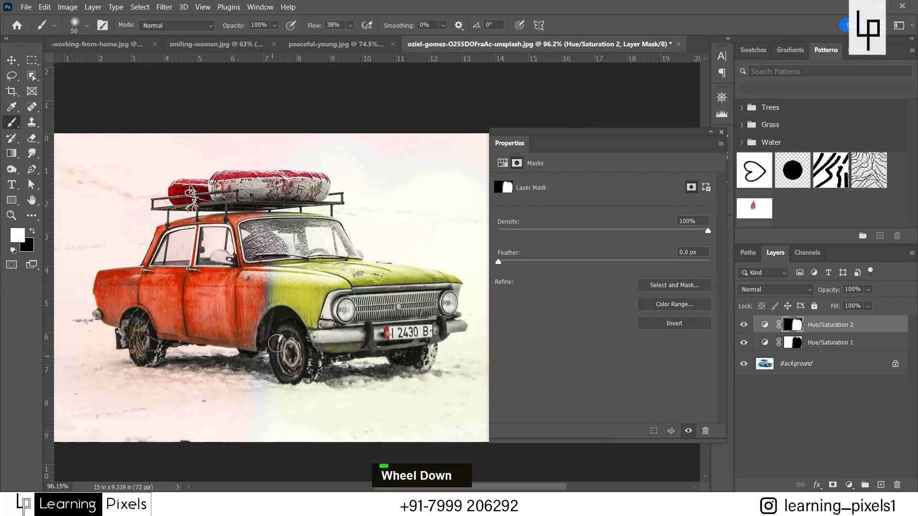
scroll(277, 343, "up", 2)
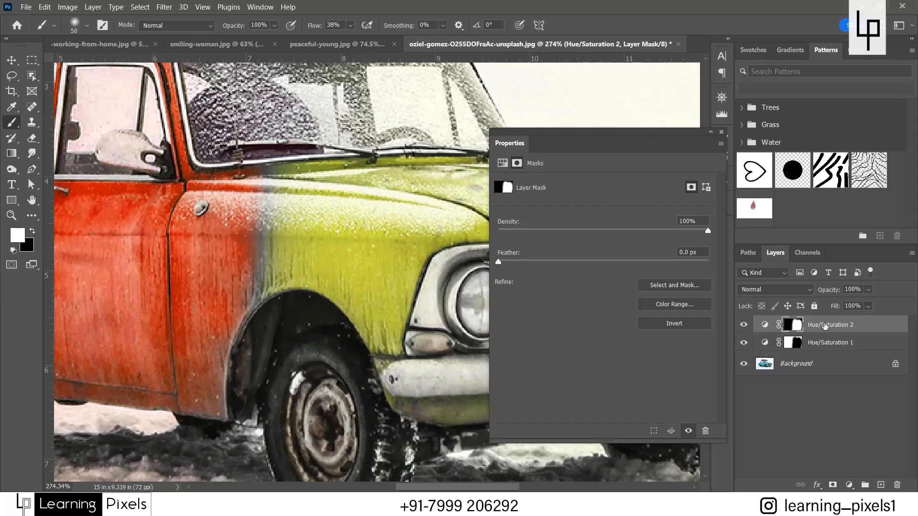
left_click(839, 327)
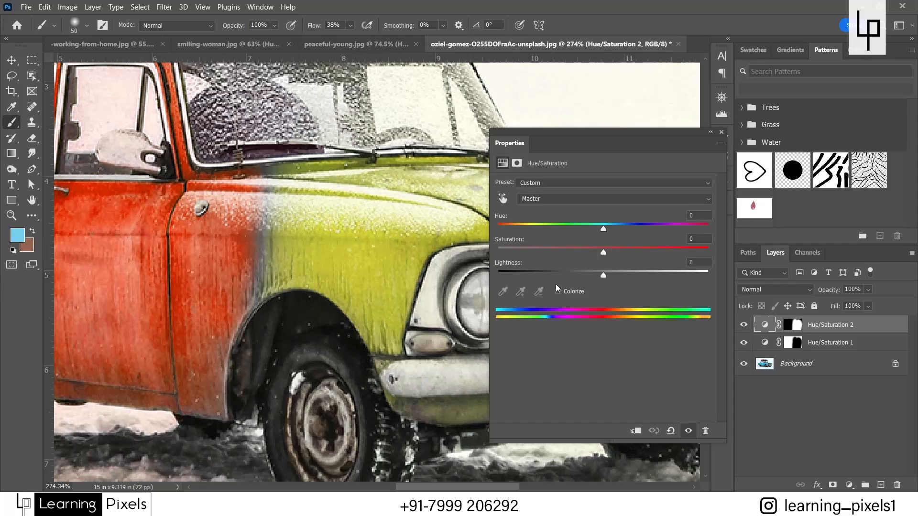
left_click(850, 485)
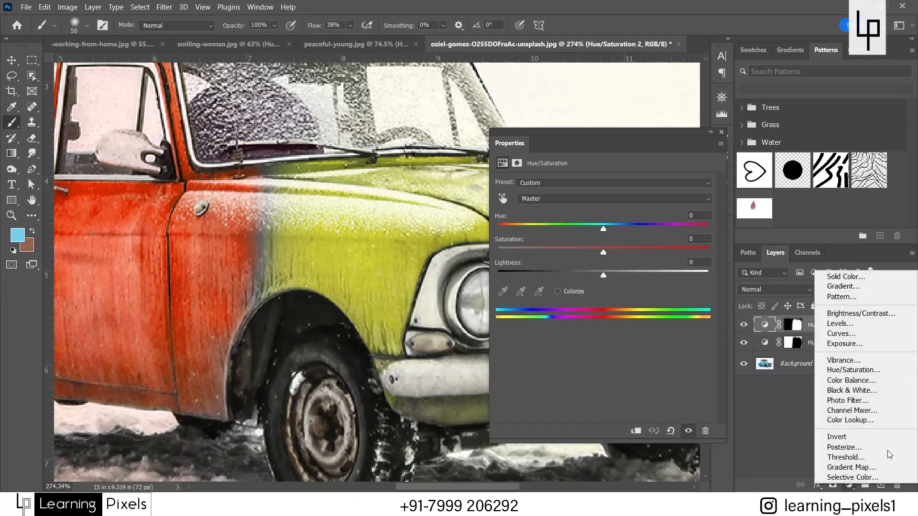
left_click(848, 371)
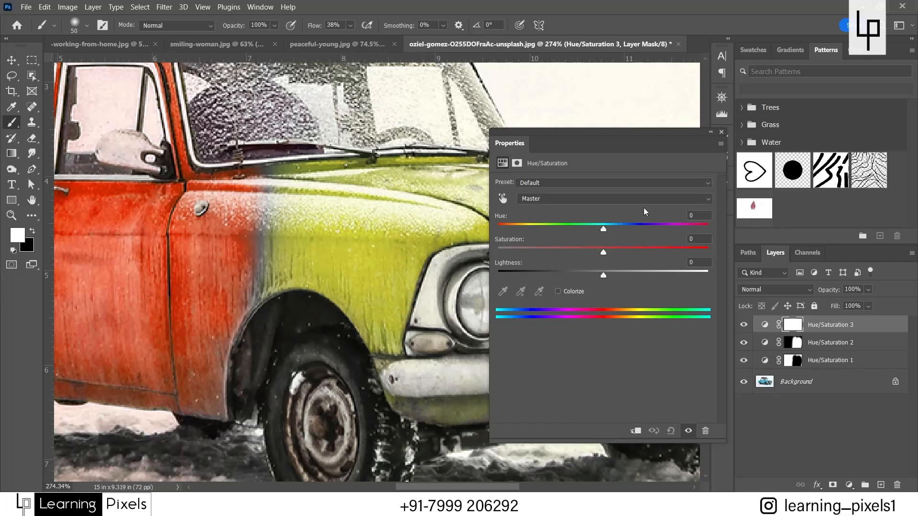
Colorize the Hue/Saturation 3 layer with hue 56 and saturation 50, and fill its mask with black
left_click(558, 291)
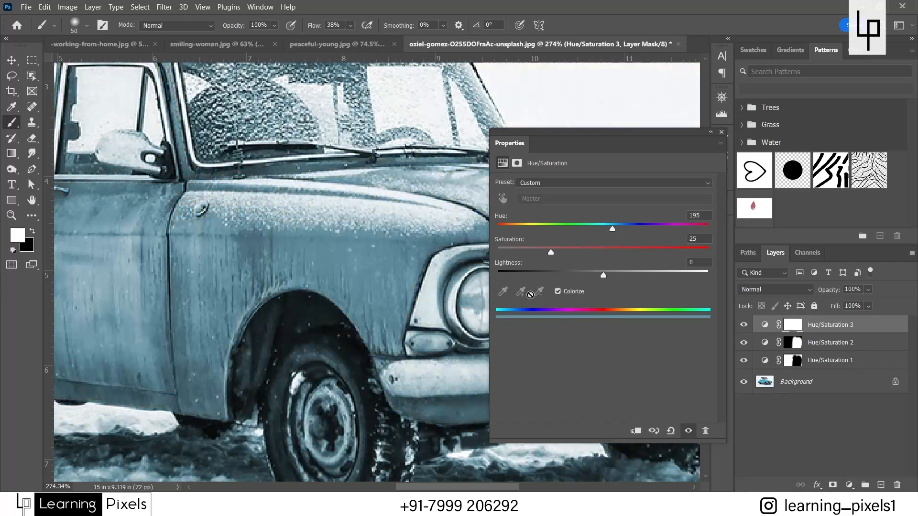
left_click_drag(612, 233, 596, 255)
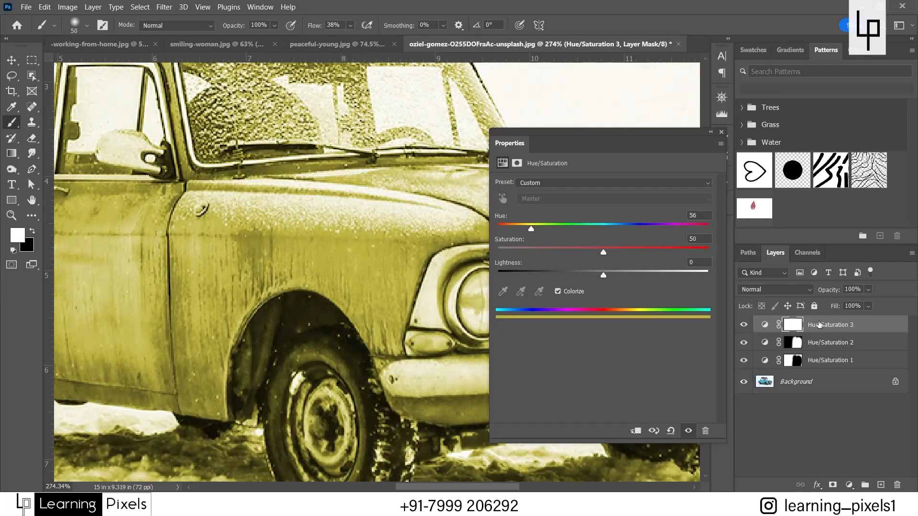
left_click(792, 328)
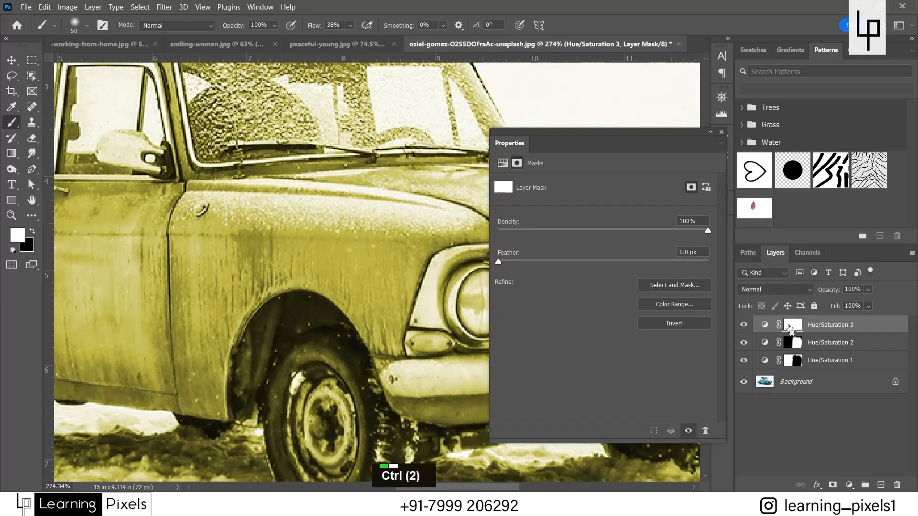
key("ctrl+BackSpace")
Paint white on the Hue/Saturation 3 mask along the bluish seam above the front wheel arch, using a 35-size brush
key("b")
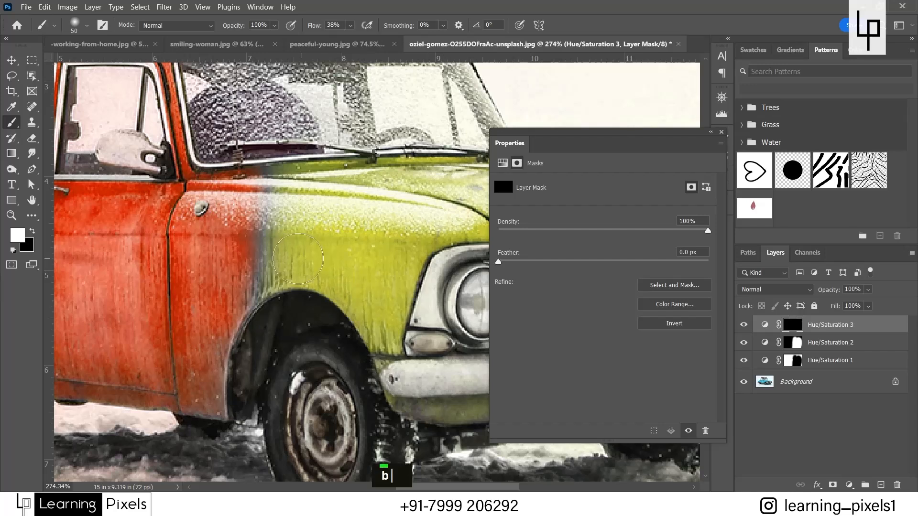
key("bracketleft")
key("bracketleft")
key("bracketleft")
left_click_drag(259, 285, 275, 199)
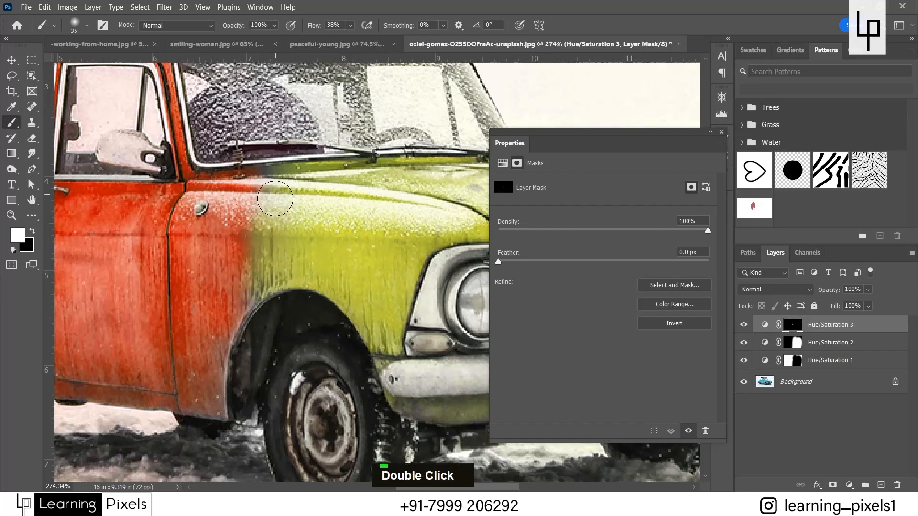
scroll(282, 266, "down", 4)
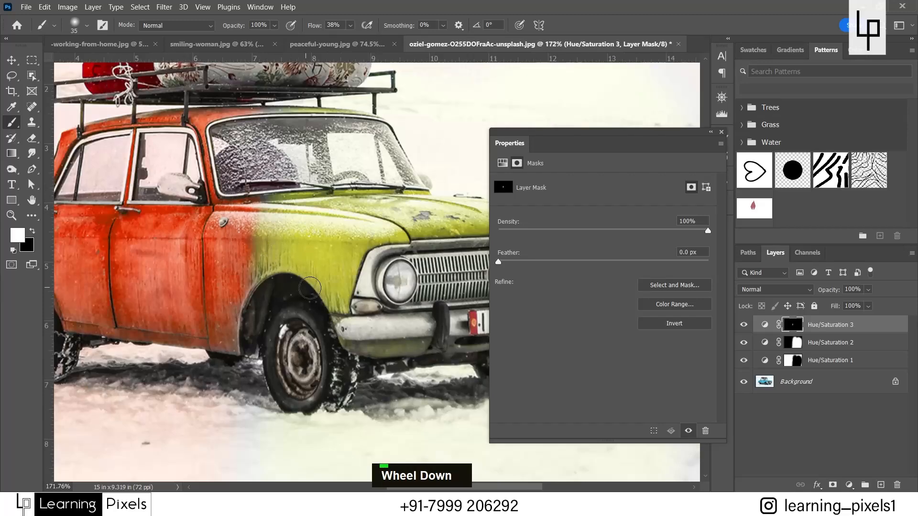
scroll(270, 255, "down", 1)
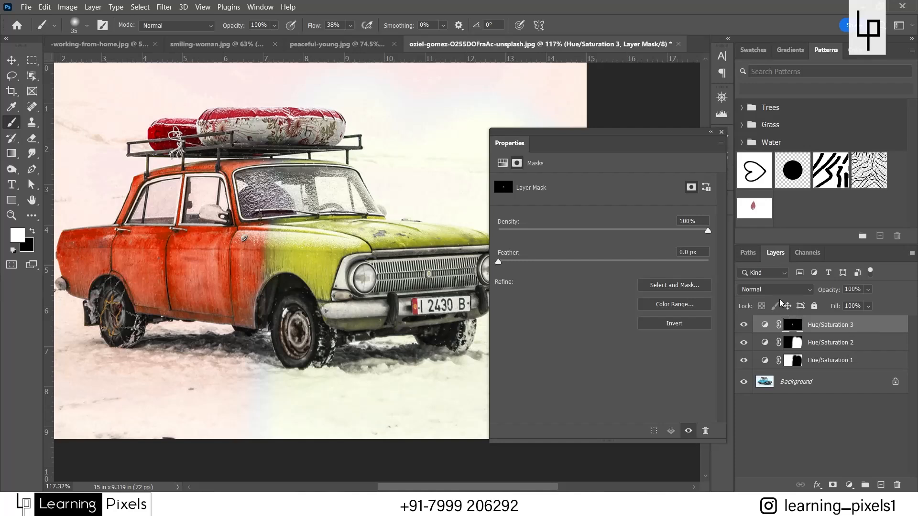
Collapse the adjustment properties and merge the three Hue/Saturation layers with the Background into a single layer
left_click(711, 132)
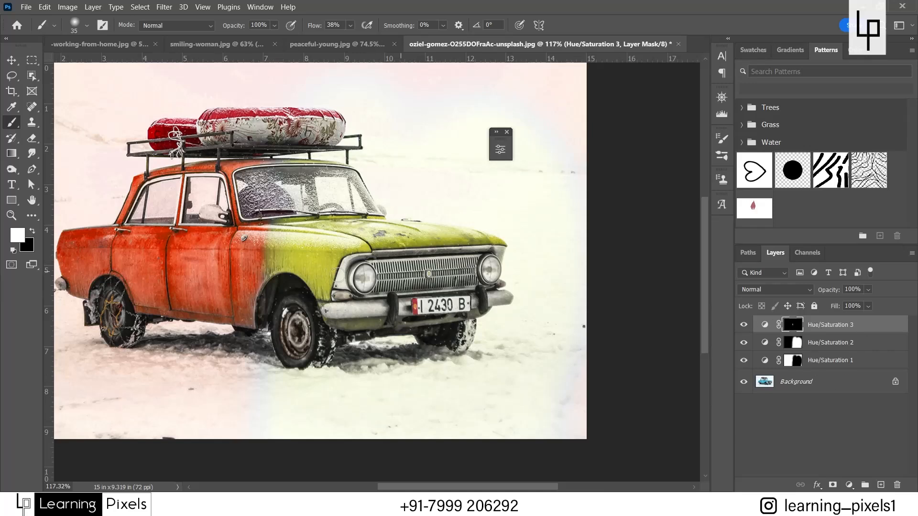
scroll(409, 279, "down", 1)
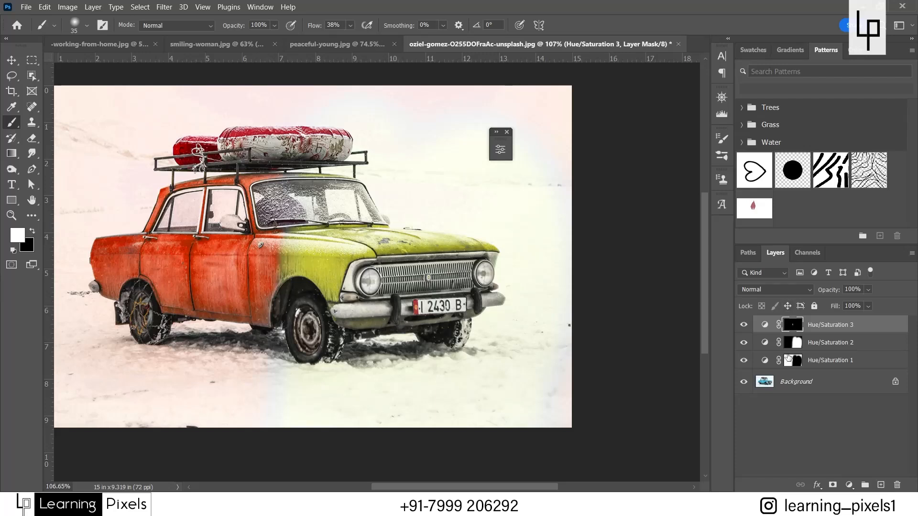
left_click(832, 389, "shift")
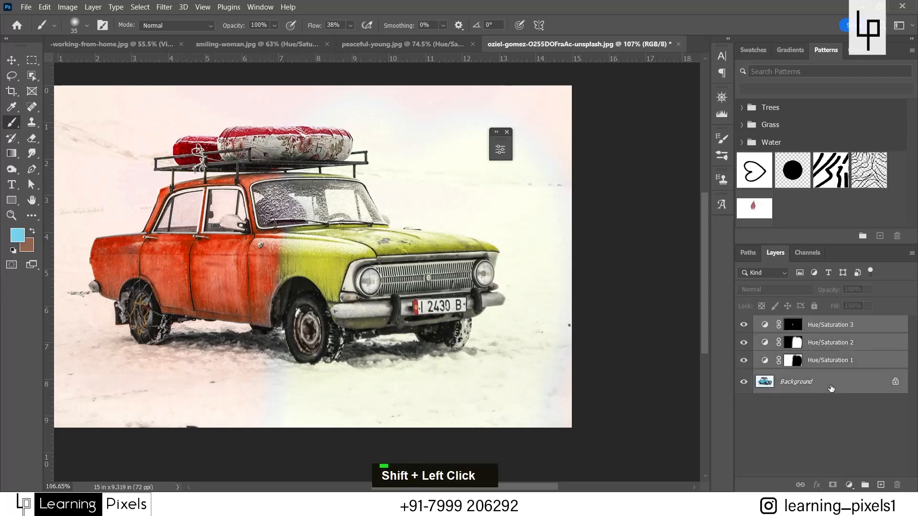
key("ctrl+e")
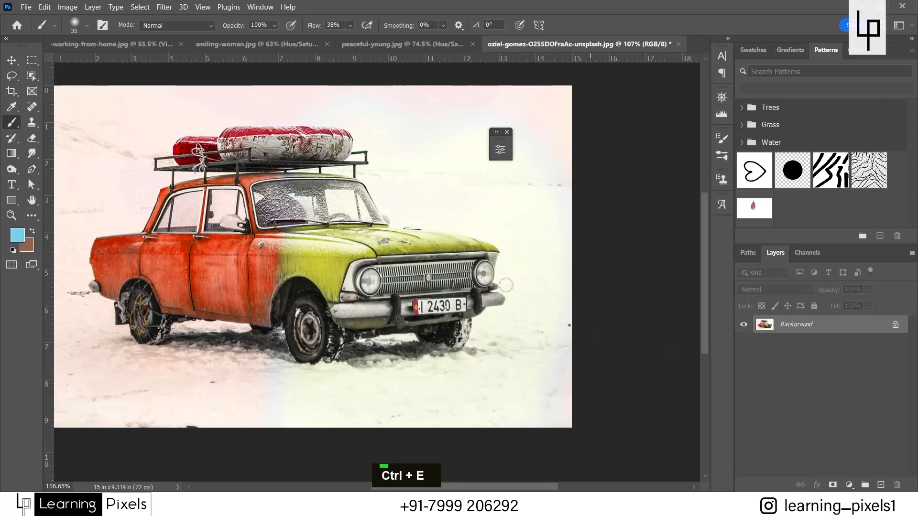